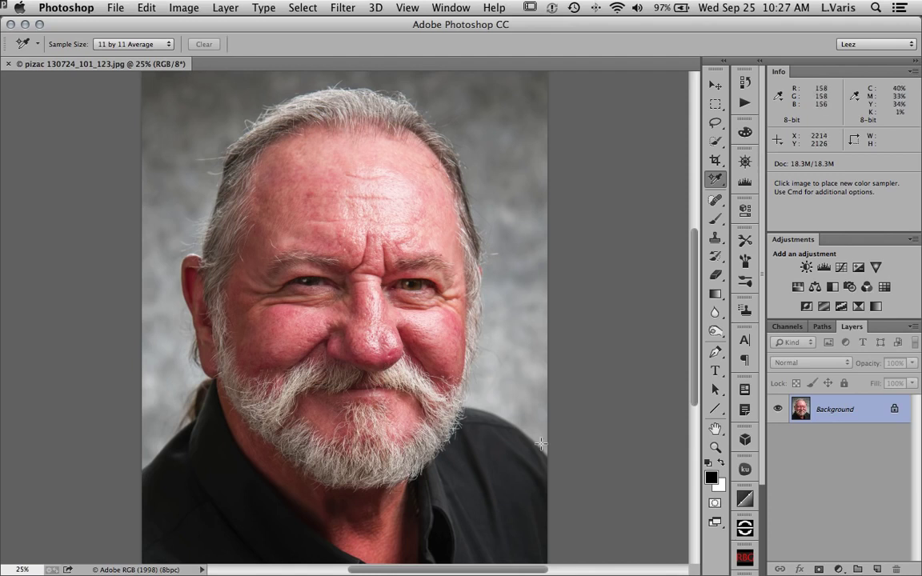
Examine the skin on the nose and cheeks at 100% magnification to find spots that need retouching.
key(super)
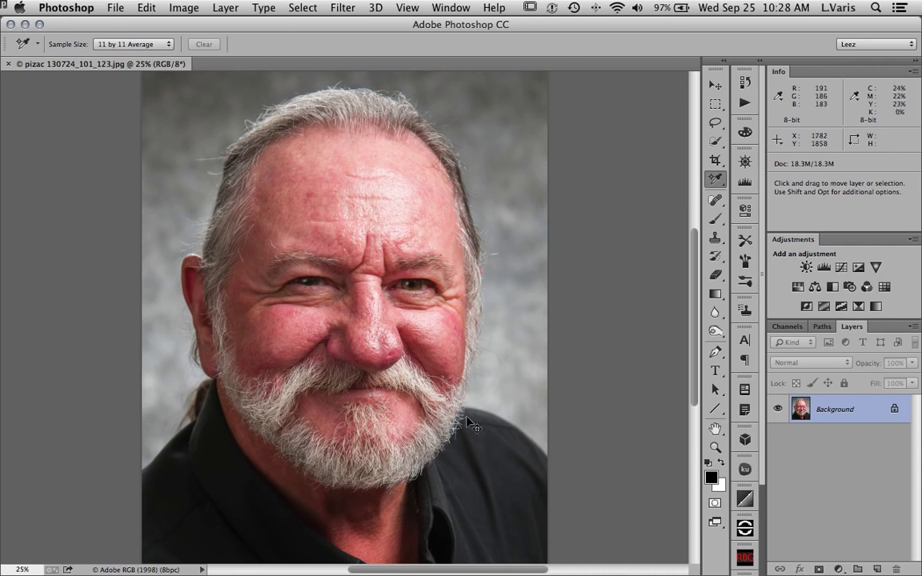
key(super+minus)
key(super+minus)
key(super+equal)
key(super+equal)
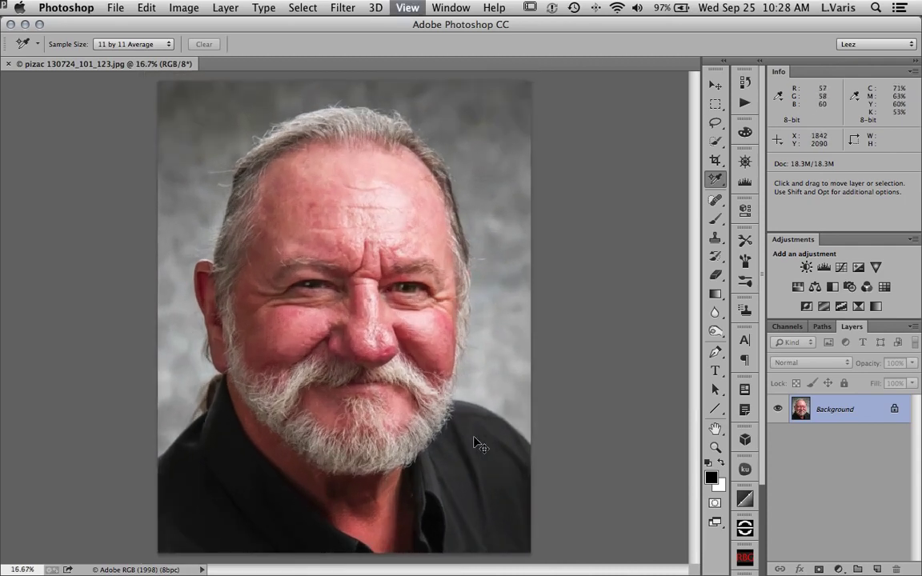
key(super+equal)
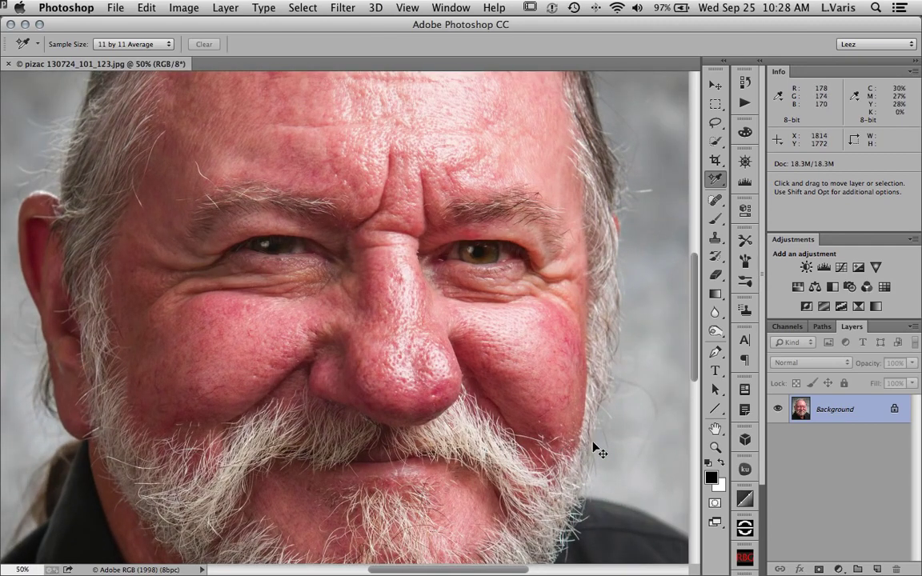
key(super+equal)
key(super+equal)
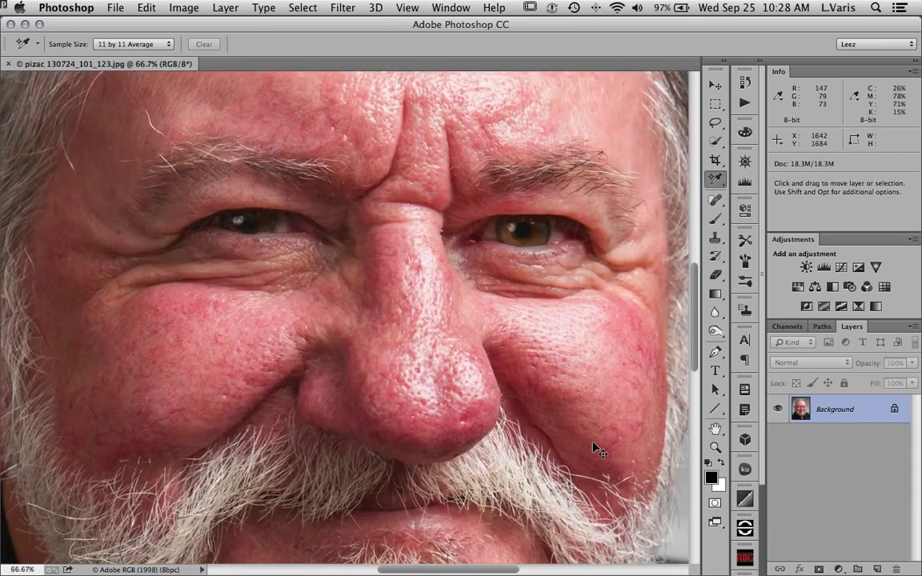
key(space)
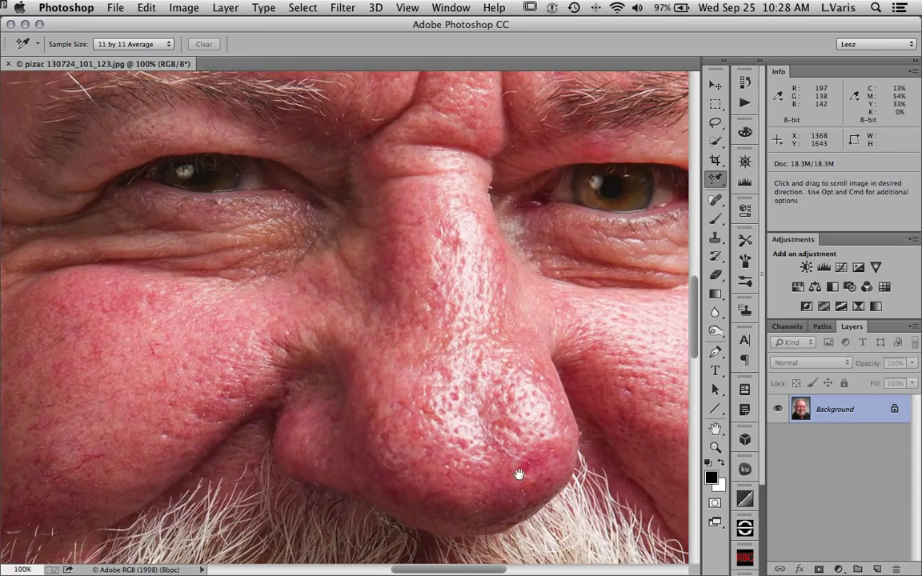
drag(526, 477, 444, 391)
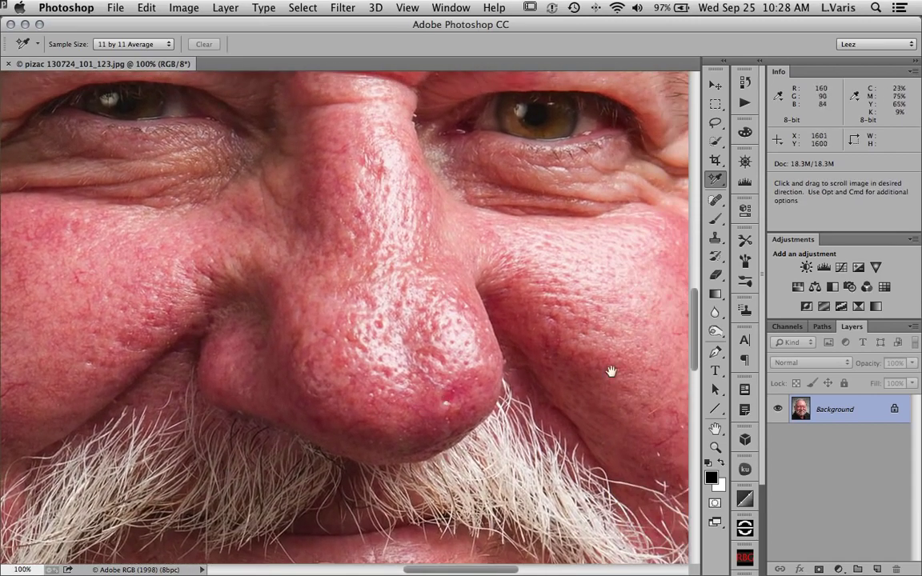
drag(350, 389, 330, 403)
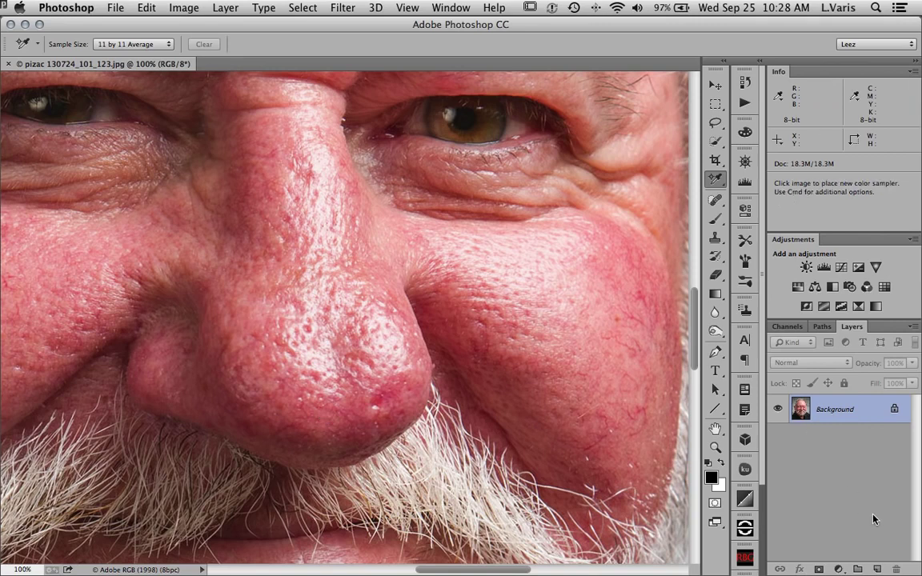
Add a new empty layer above the Background and name it "spotting".
key(ctrl+alt+shift+n)
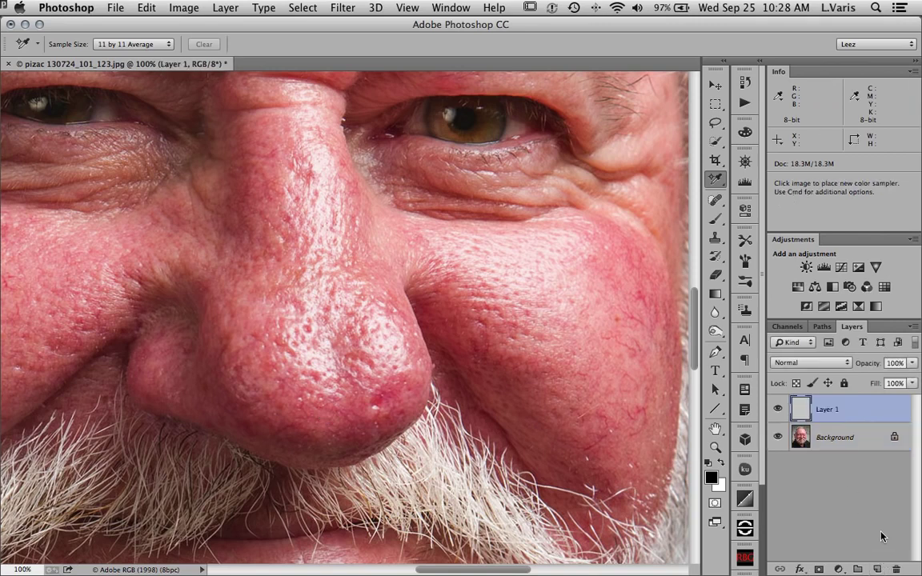
double_click(829, 410)
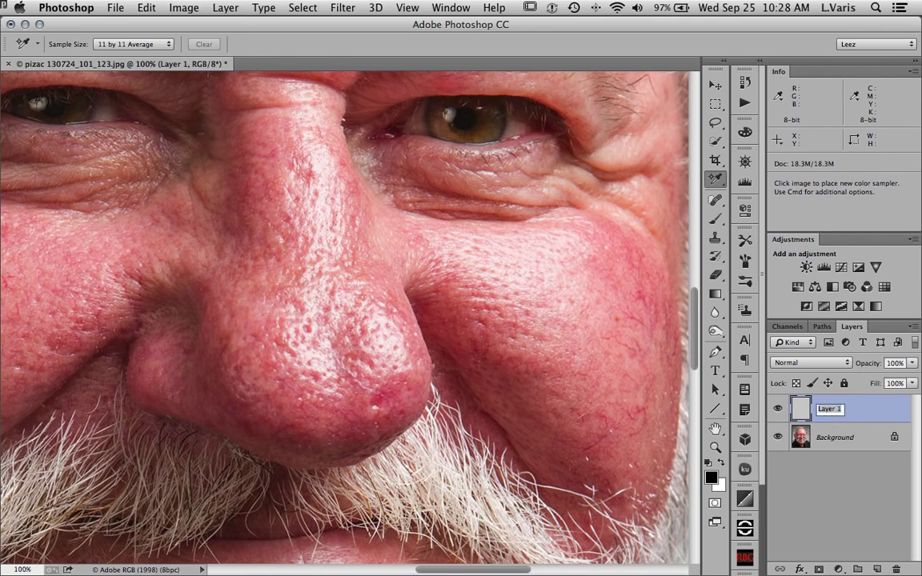
text(sp)
text(otting)
key(Return)
Remove the red blemish and small spots at the tip of the nose with the content-aware Spot Healing Brush, starting at size 35.
click(715, 200)
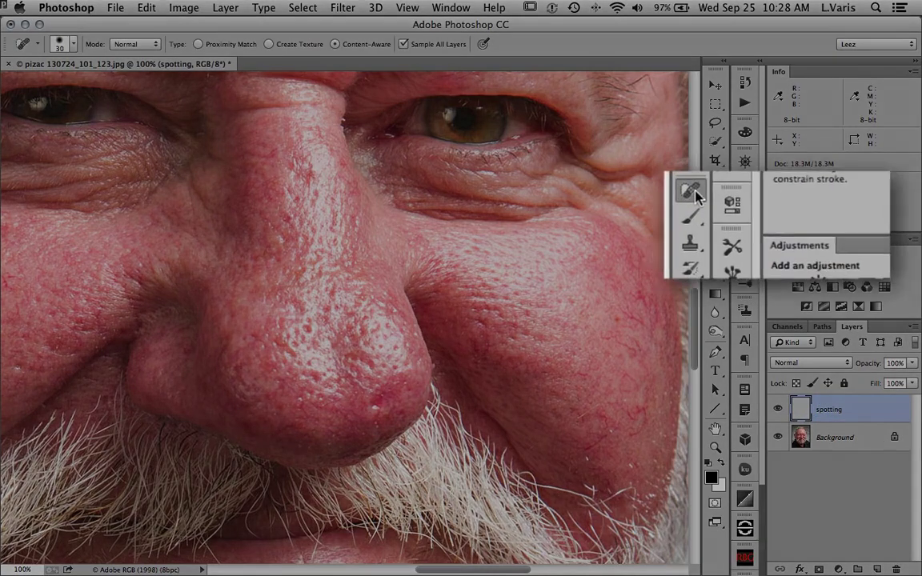
click(716, 198)
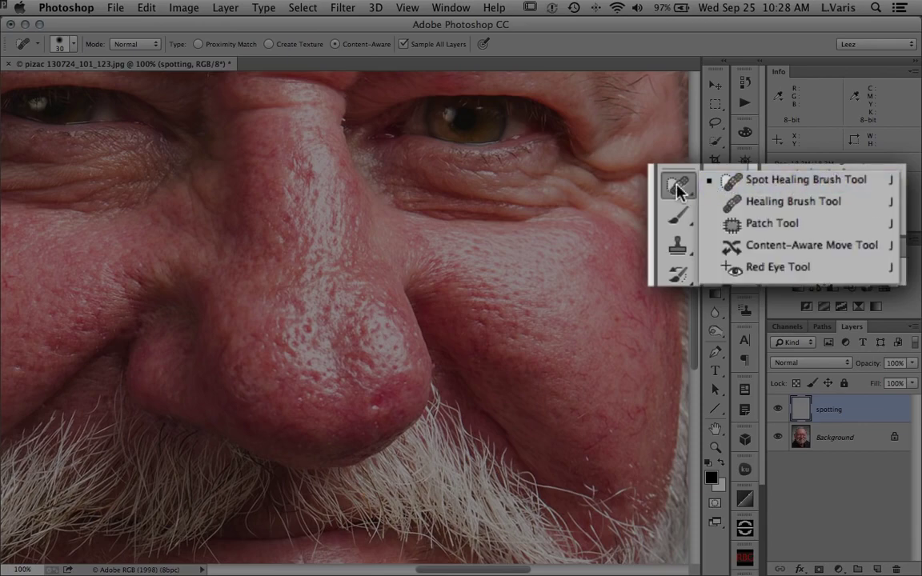
click(716, 199)
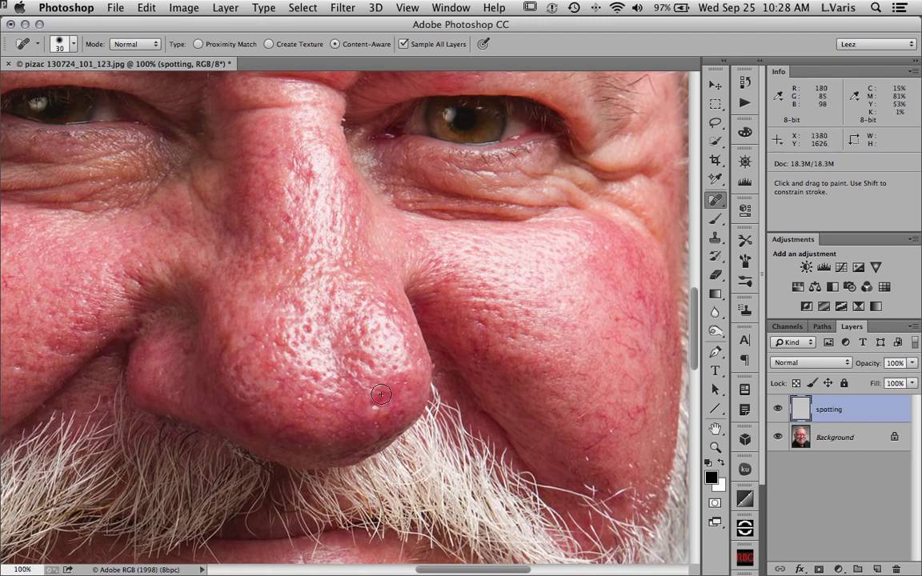
key(bracketleft)
key(bracketright)
key(bracketright)
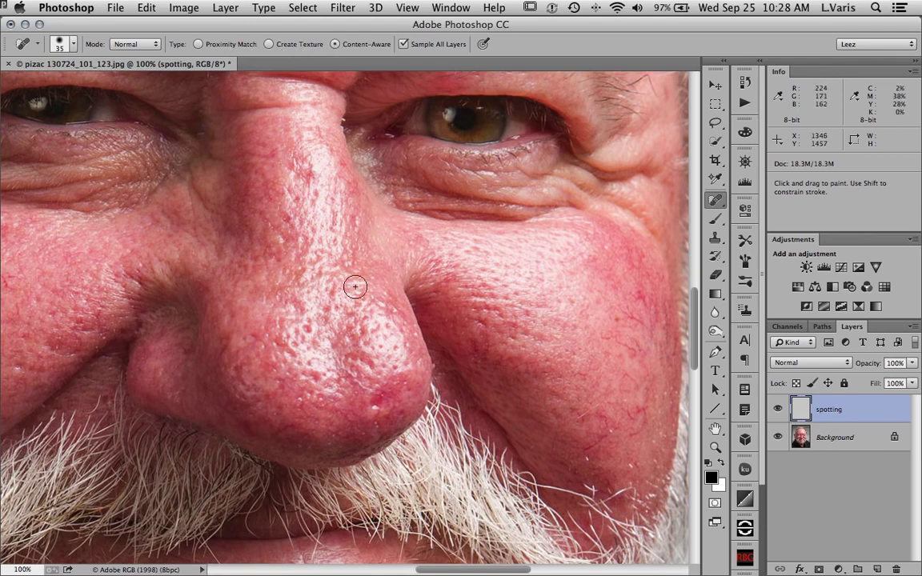
click(381, 400)
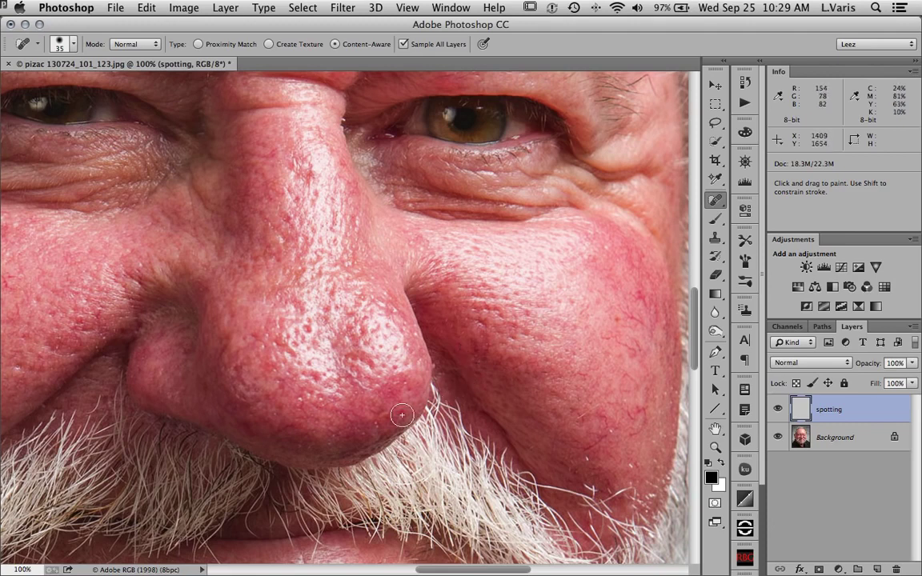
key(bracketleft)
click(389, 407)
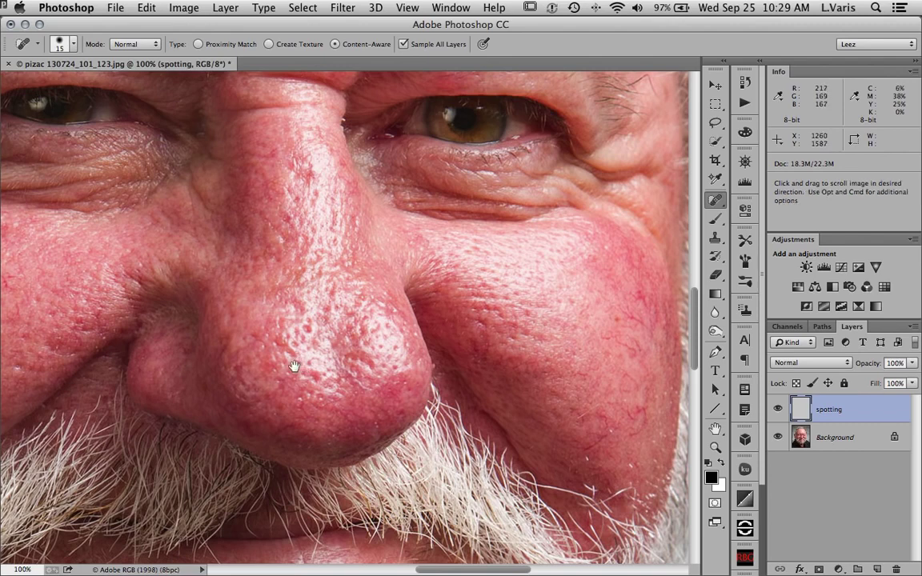
Heal the small dark spot and the blemish above it on the shadow-side cheek with a size 15 Spot Healing Brush.
scroll(269, 331, left, 5)
click(167, 365)
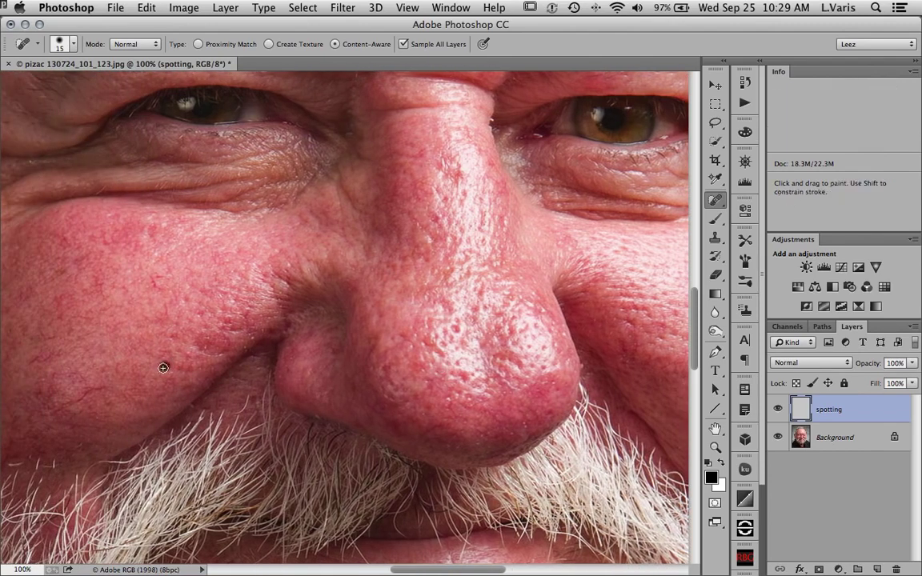
click(153, 276)
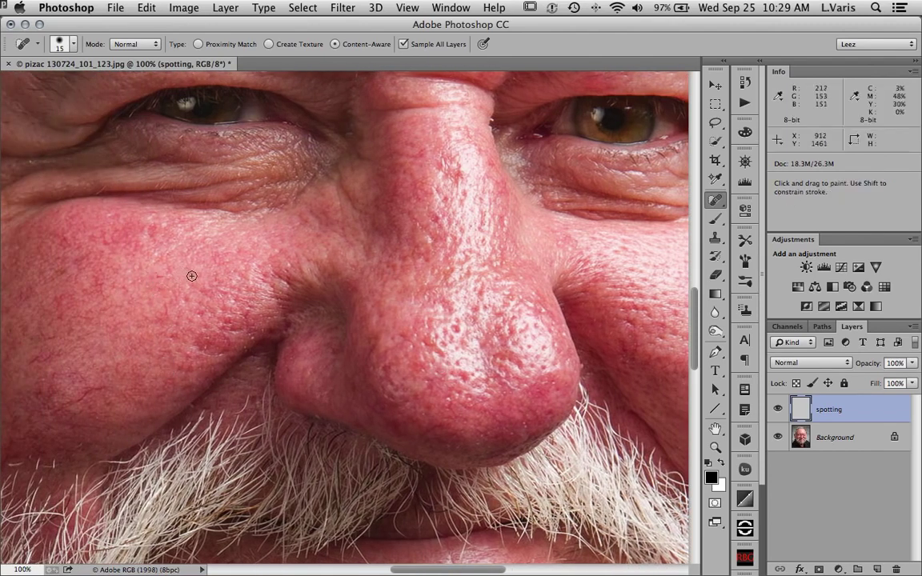
Heal away the stray white hair above the shadow-side eyebrow and the tip of the loose hair at the temple.
drag(134, 372, 233, 336)
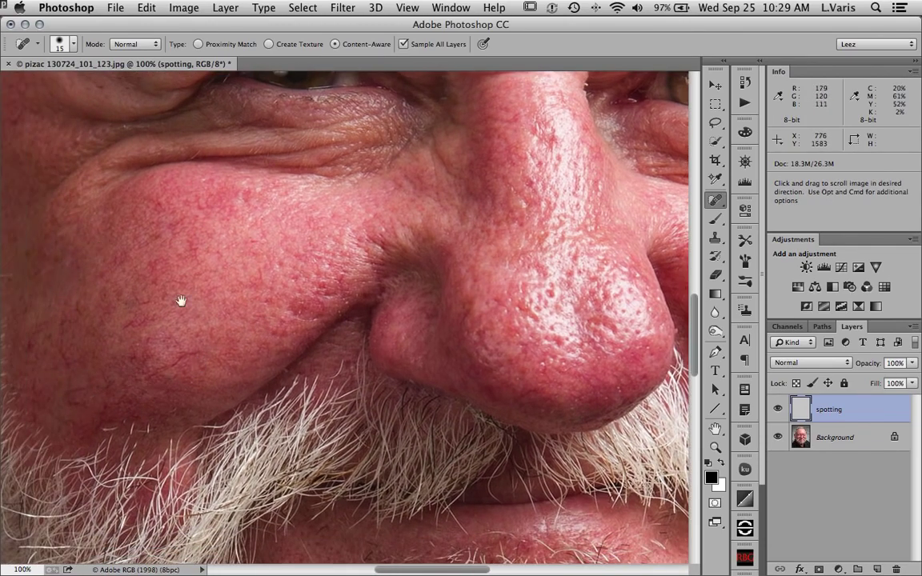
drag(200, 312, 306, 406)
drag(191, 159, 238, 272)
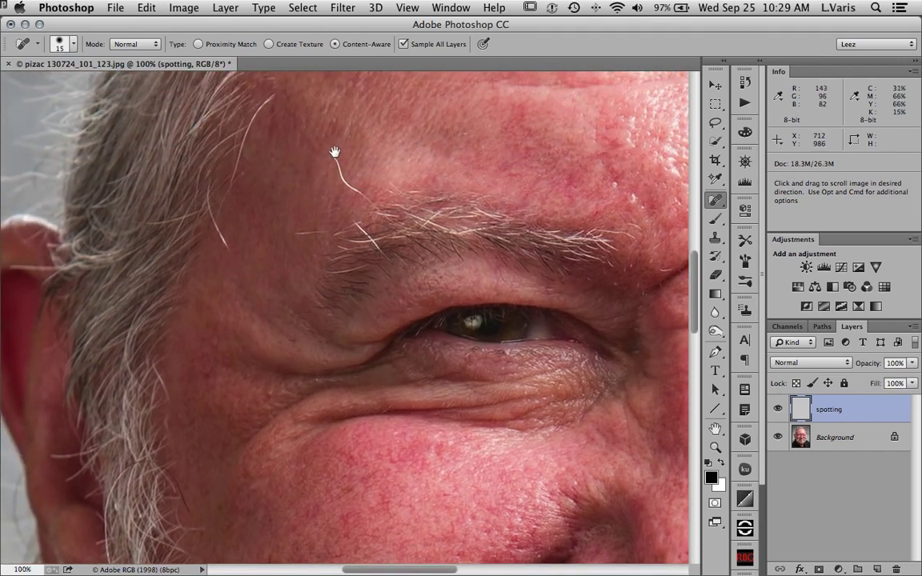
drag(331, 153, 353, 189)
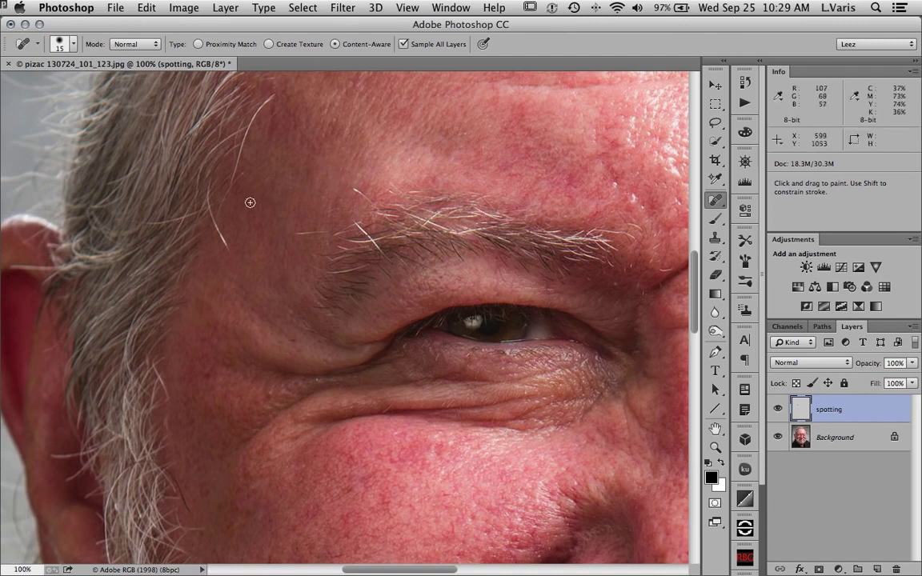
drag(200, 211, 215, 232)
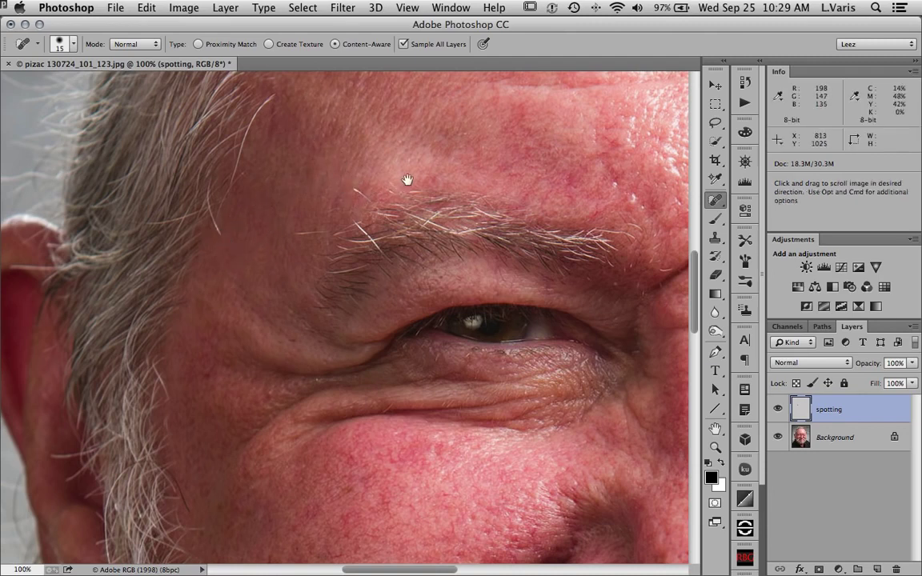
Heal away the wispy hair in the gray background beside the head and the curved stray hair on the upper forehead.
drag(408, 181, 243, 210)
drag(520, 191, 284, 352)
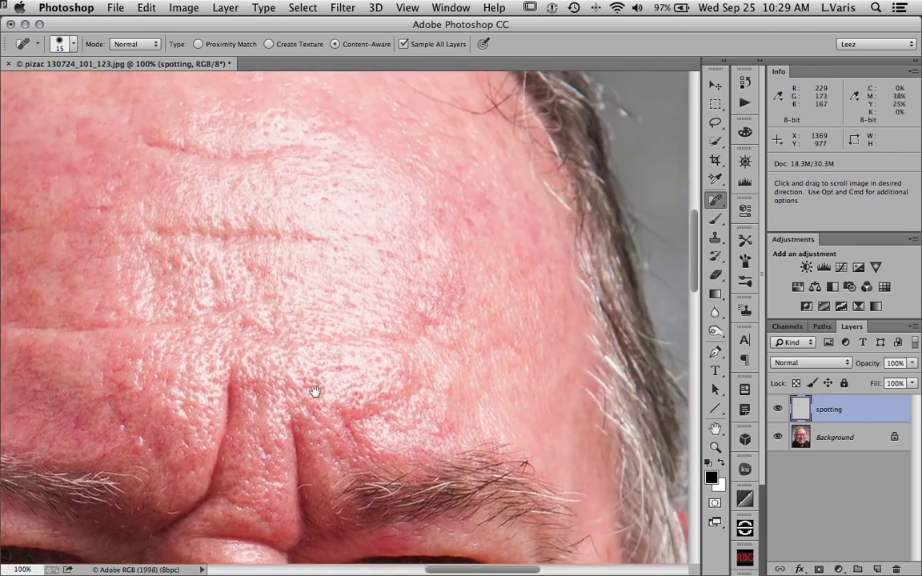
drag(360, 289, 381, 410)
drag(408, 372, 409, 498)
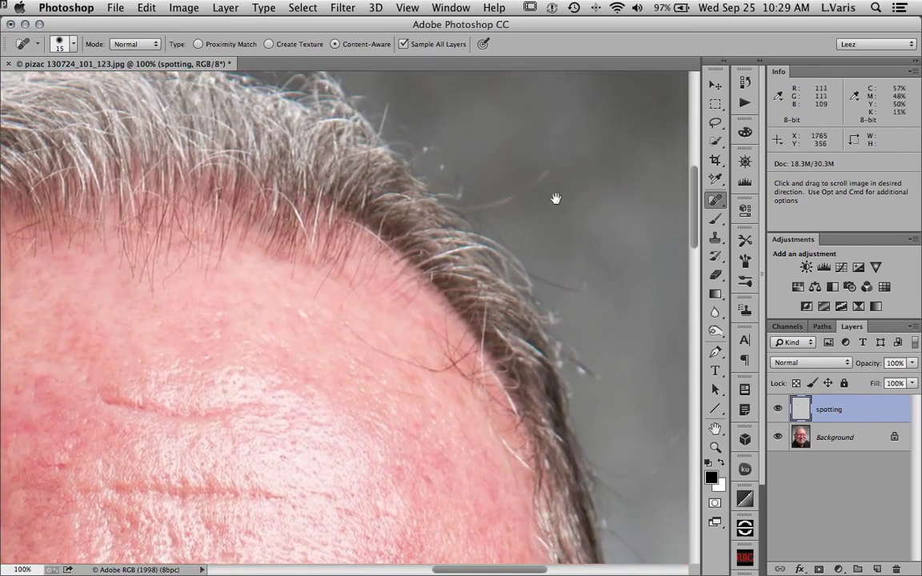
drag(549, 170, 522, 187)
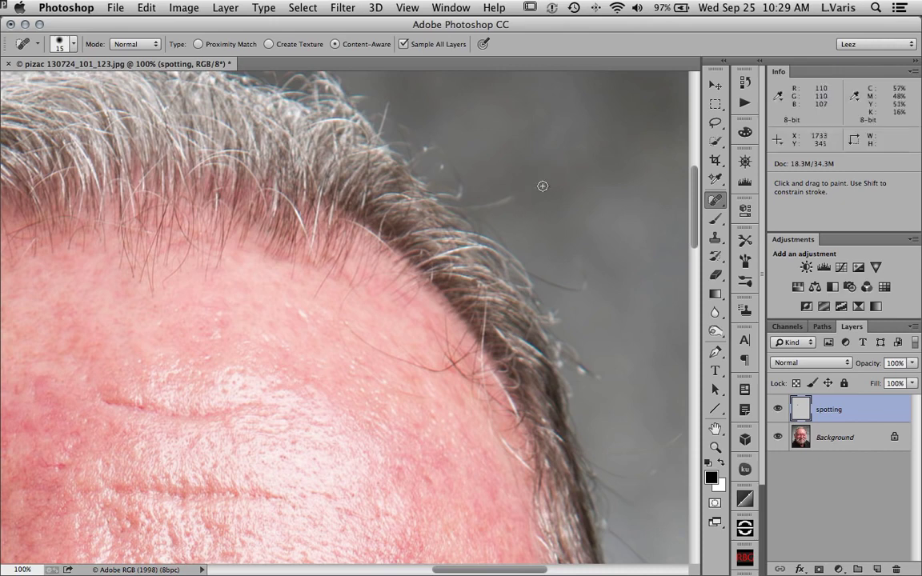
drag(353, 331, 396, 296)
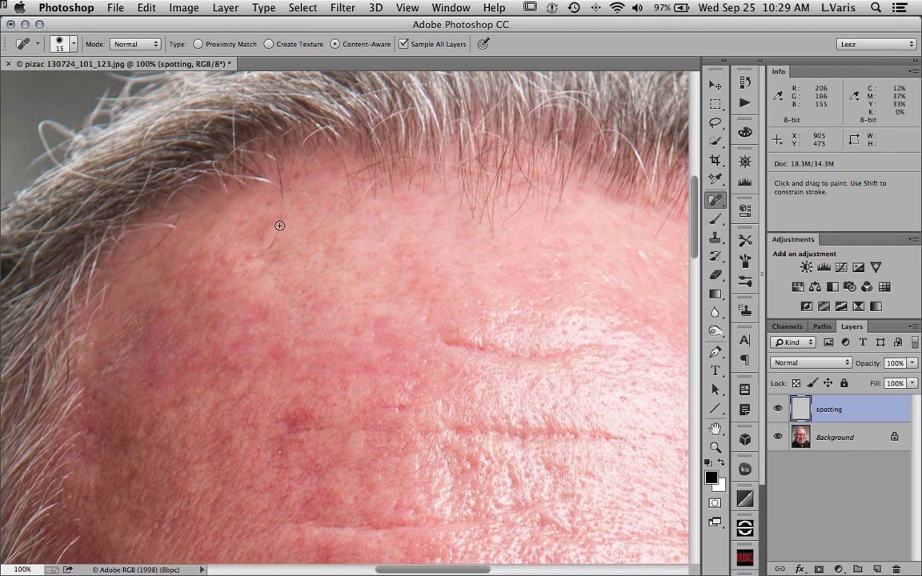
drag(280, 226, 247, 265)
Inspect the forehead, eyes, cheeks and beard for remaining distractions, and review the whole portrait at 25%.
drag(370, 443, 282, 213)
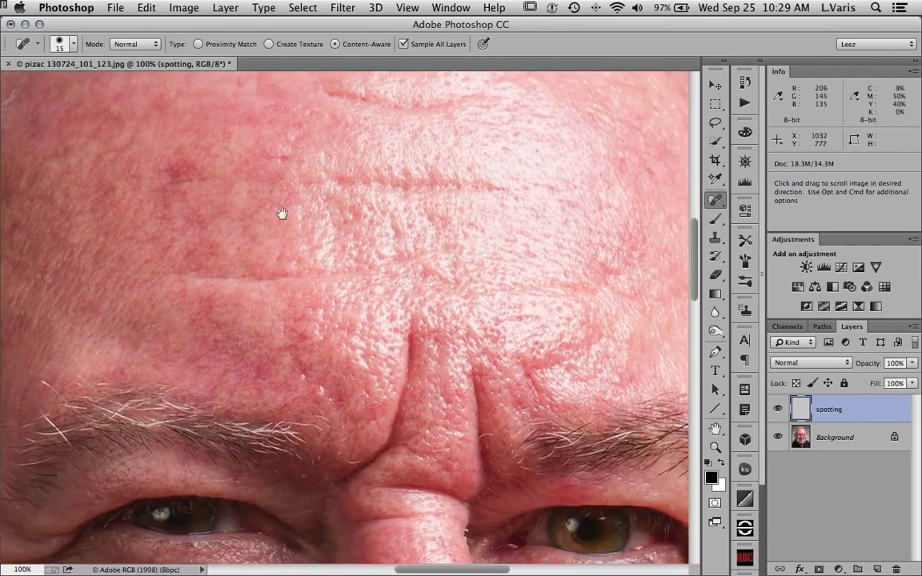
scroll(282, 213, down, 5)
scroll(282, 213, right, 5)
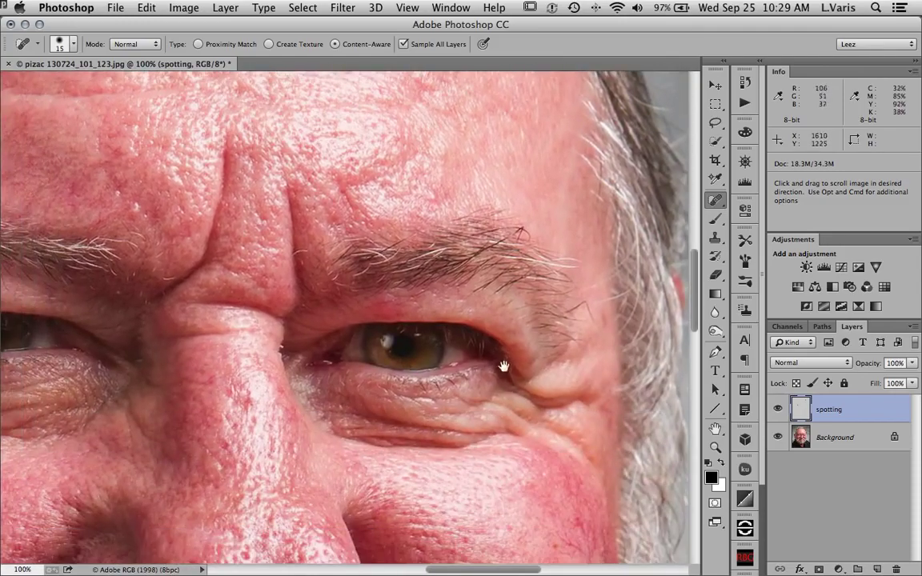
drag(500, 366, 463, 107)
drag(512, 329, 506, 140)
drag(397, 406, 409, 277)
drag(186, 310, 334, 230)
drag(253, 162, 440, 298)
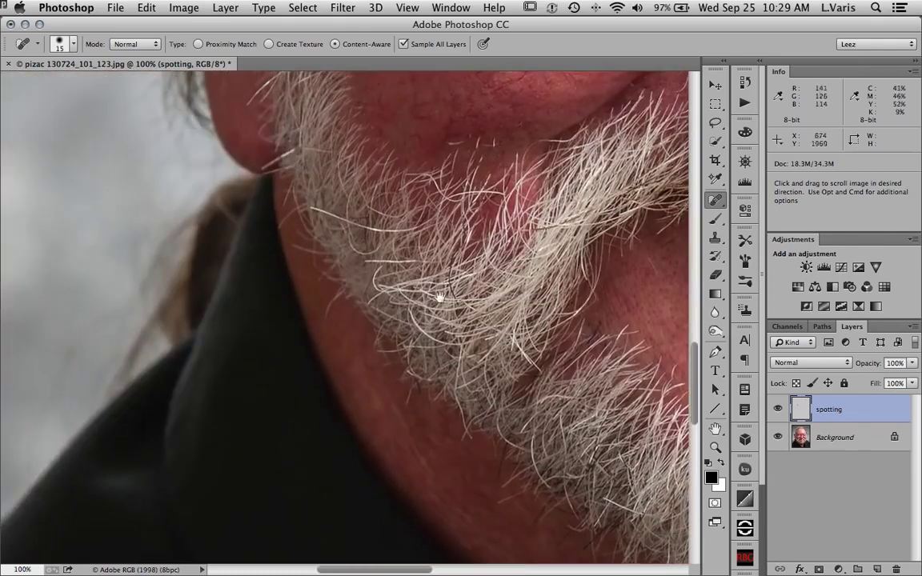
key(super+minus)
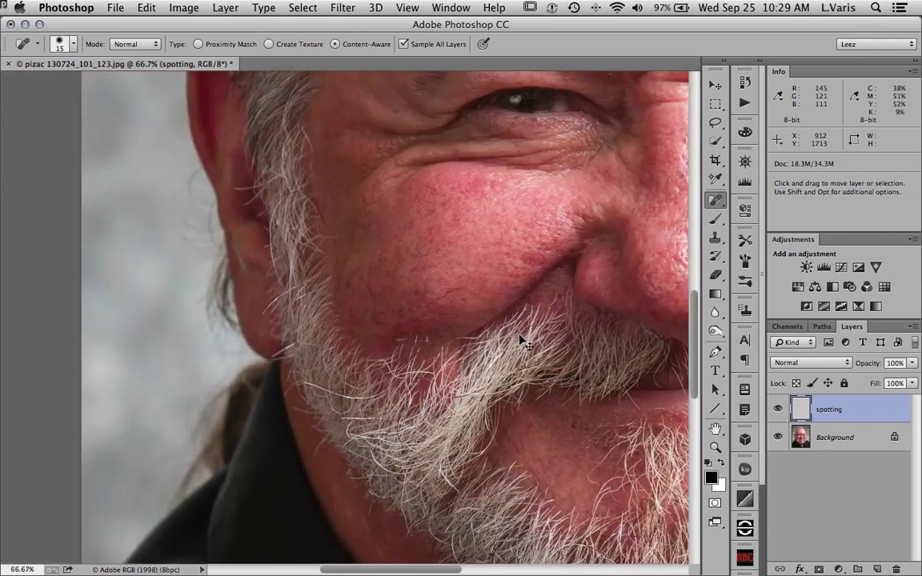
key(super+minus)
key(super+minus)
key(super+minus)
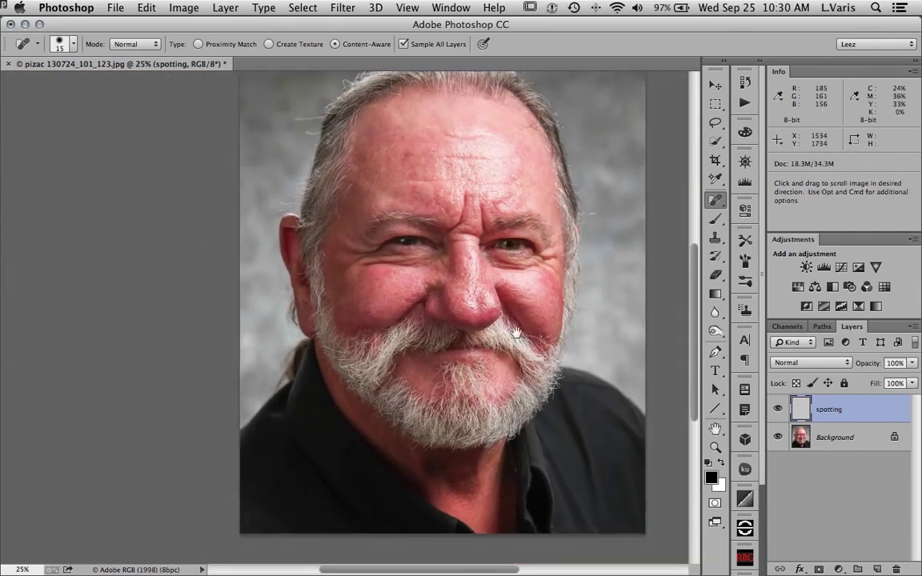
drag(516, 335, 536, 372)
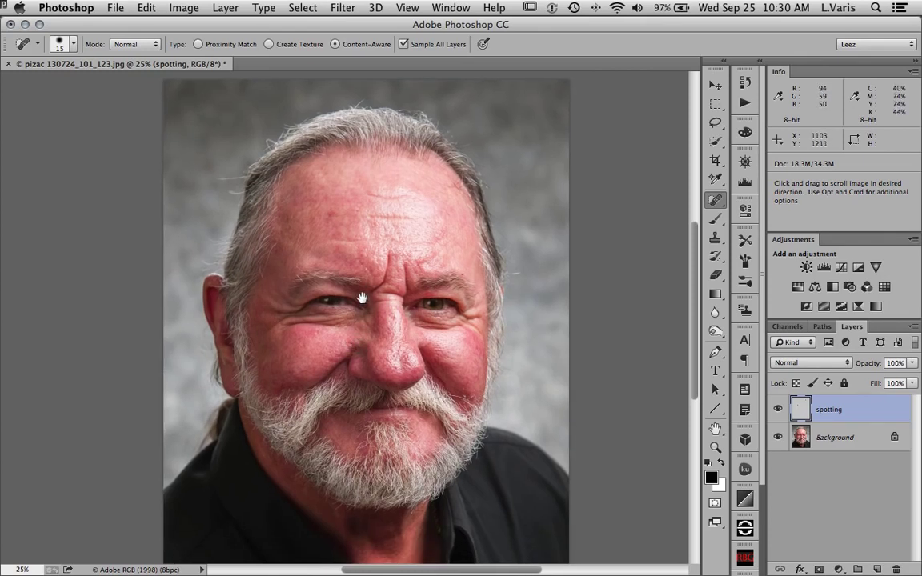
Examine the eyebrow and the brow creases at 200% magnification.
key(super+space)
drag(458, 282, 492, 234)
click(500, 245)
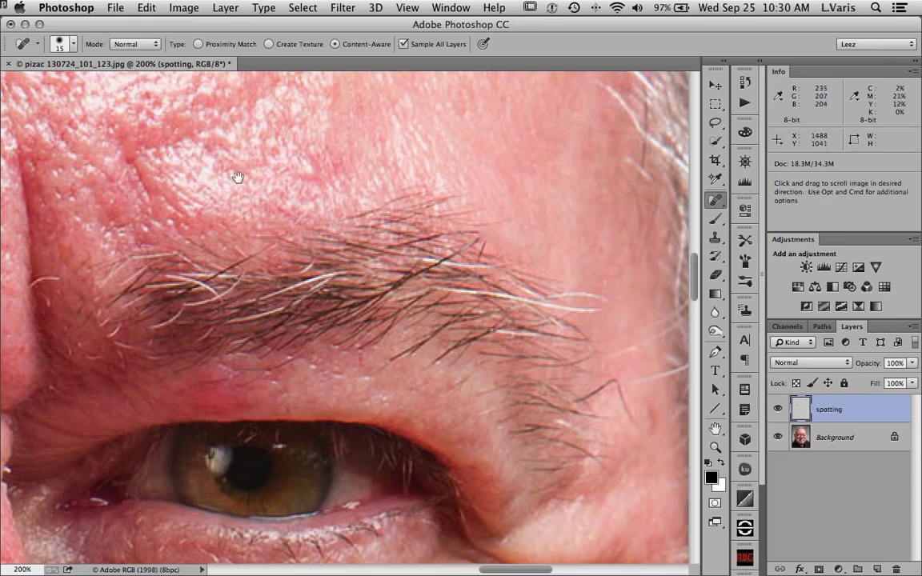
drag(237, 180, 341, 362)
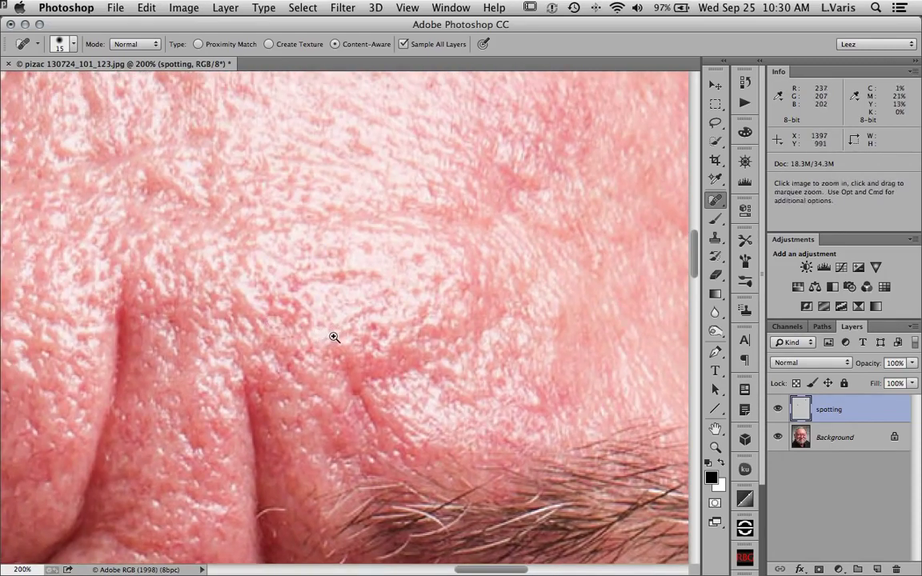
alt+click(334, 336)
alt+click(335, 337)
alt+click(335, 336)
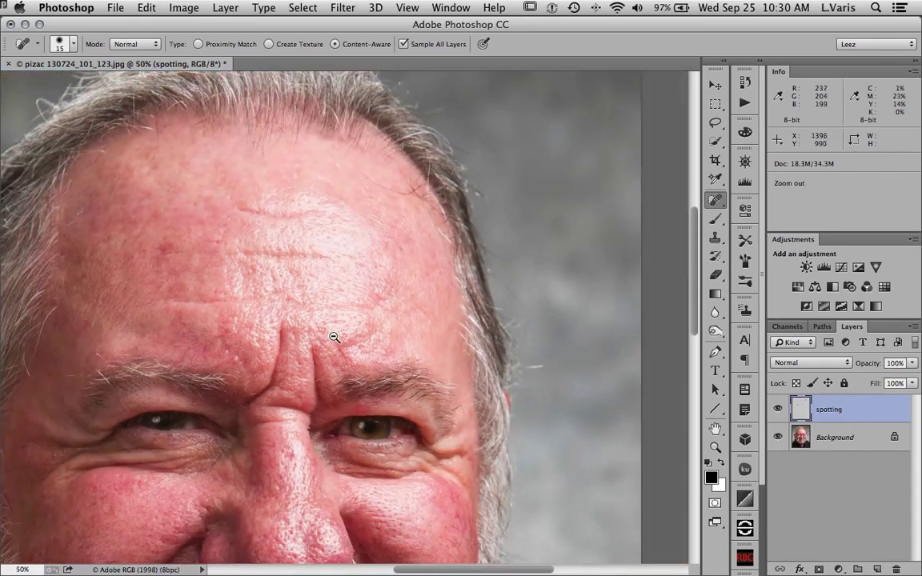
Heal away the dark red blotch on the shadow side of the forehead with a 45 px brush.
click(172, 256)
click(173, 256)
drag(222, 284, 356, 312)
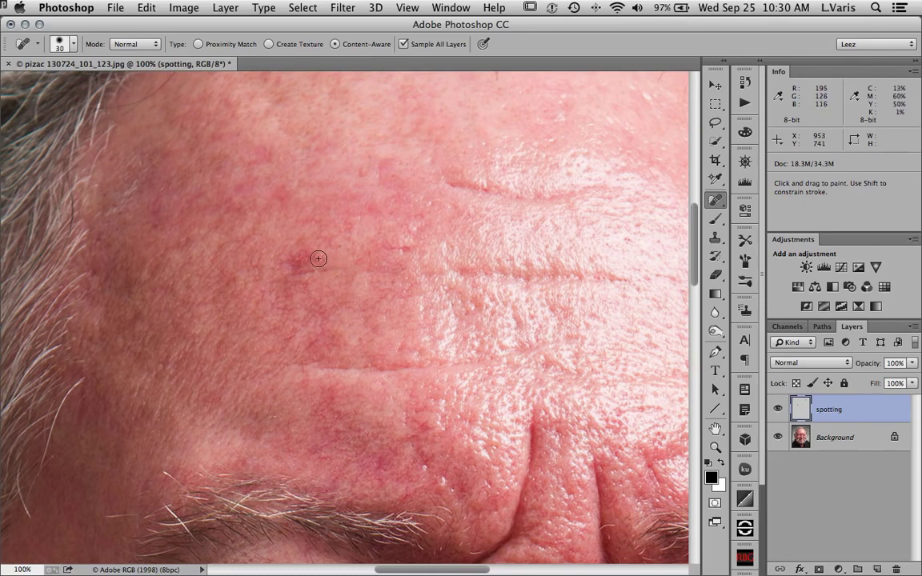
key(bracketright)
key(bracketright)
key(bracketright)
drag(307, 258, 302, 261)
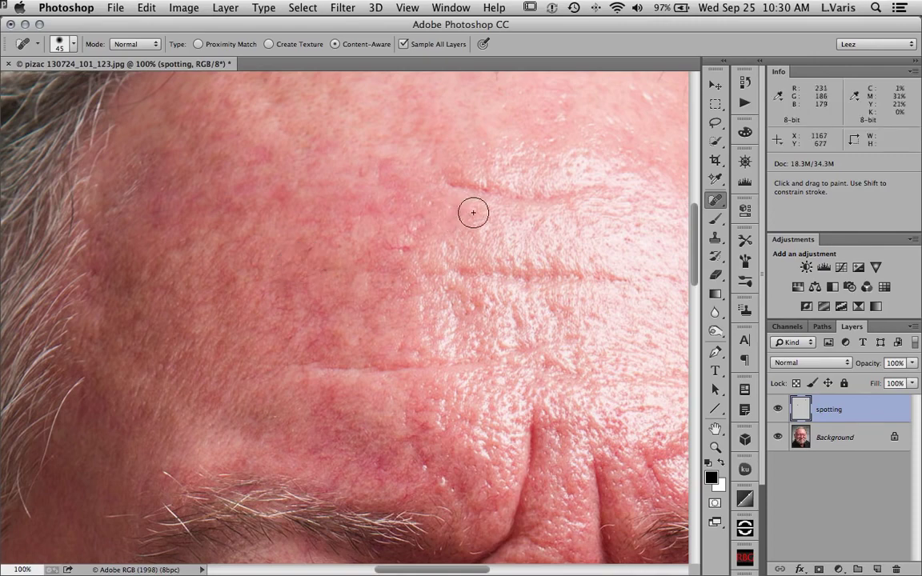
Review the whole portrait at 25% and 33.3%, examining the skin color of the forehead, cheeks, nose and beard area.
key(super+minus)
key(super+minus)
key(super+minus)
key(super+minus)
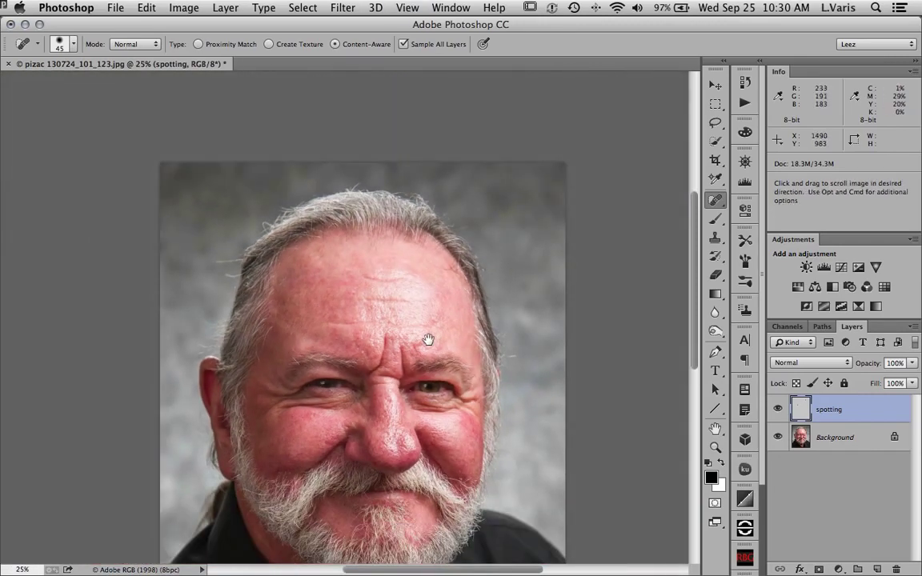
mouse_move(428, 336)
mouse_down()
mouse_move(430, 227)
mouse_move(459, 240)
mouse_up()
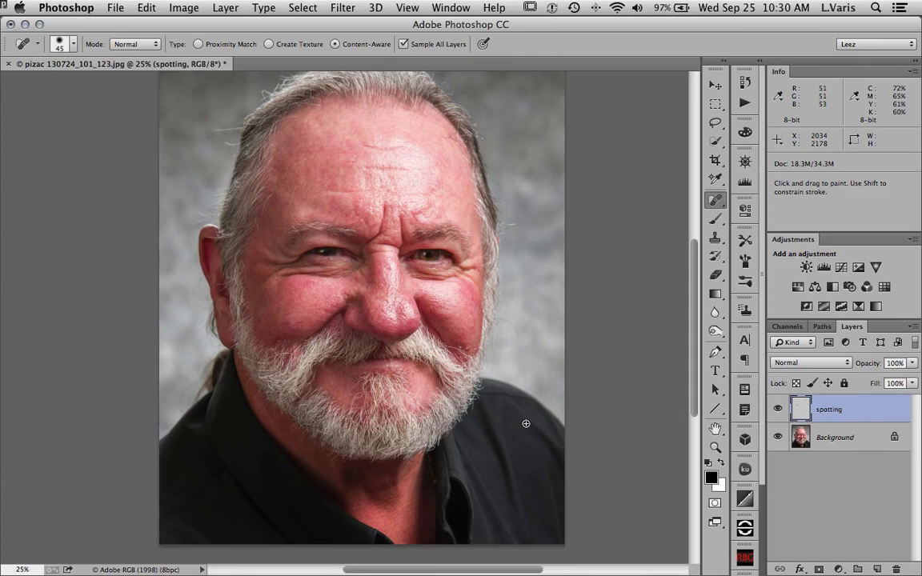
key(super+plus)
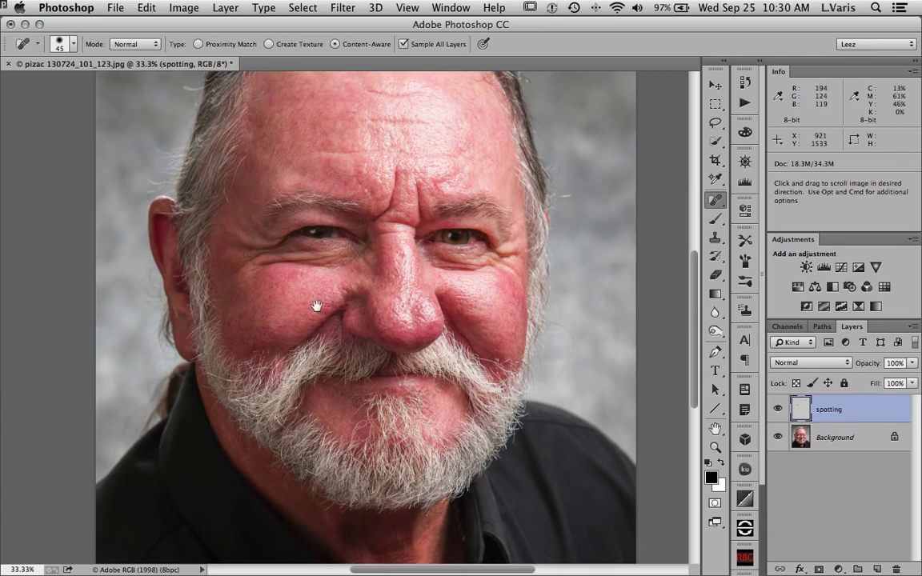
drag(315, 305, 264, 400)
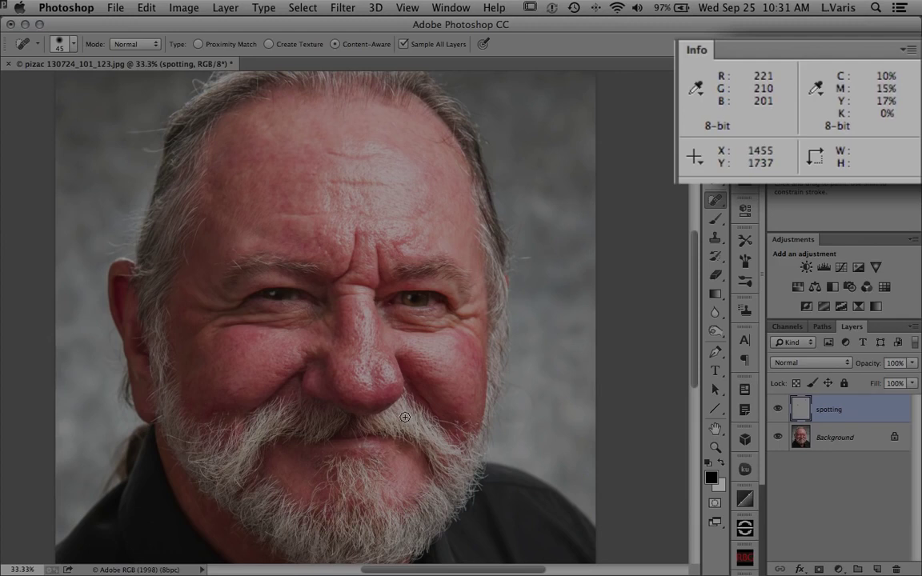
drag(385, 552, 415, 433)
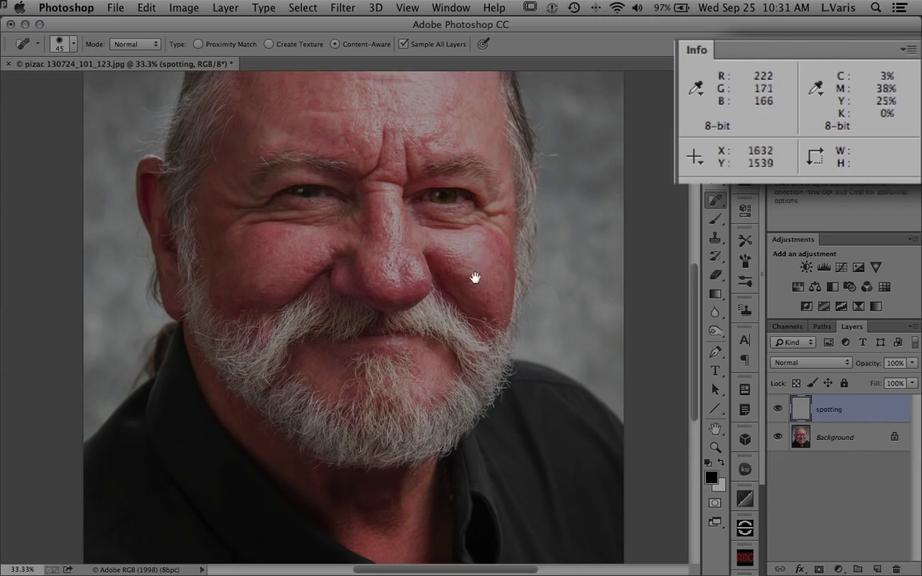
drag(475, 277, 464, 352)
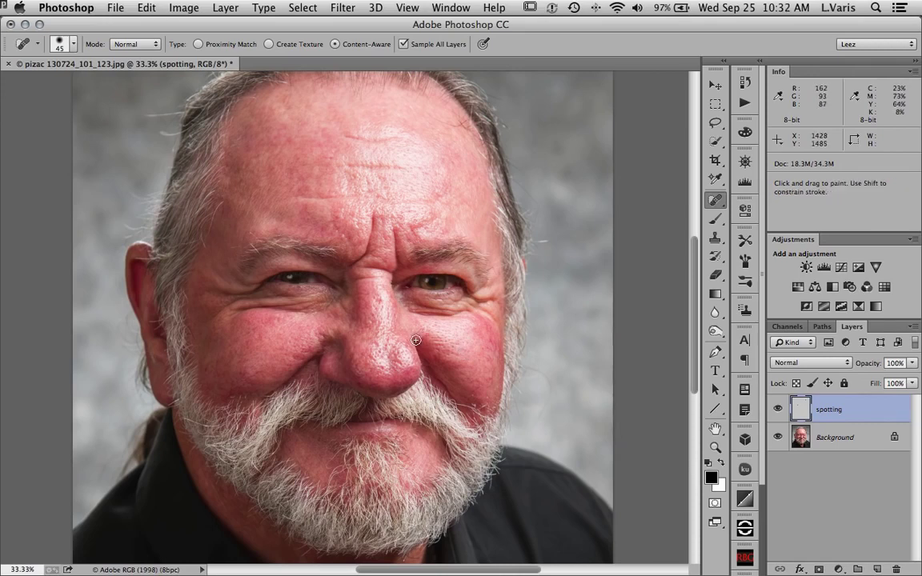
Add a Hue/Saturation adjustment layer above the spotting layer and target its Reds range.
click(798, 288)
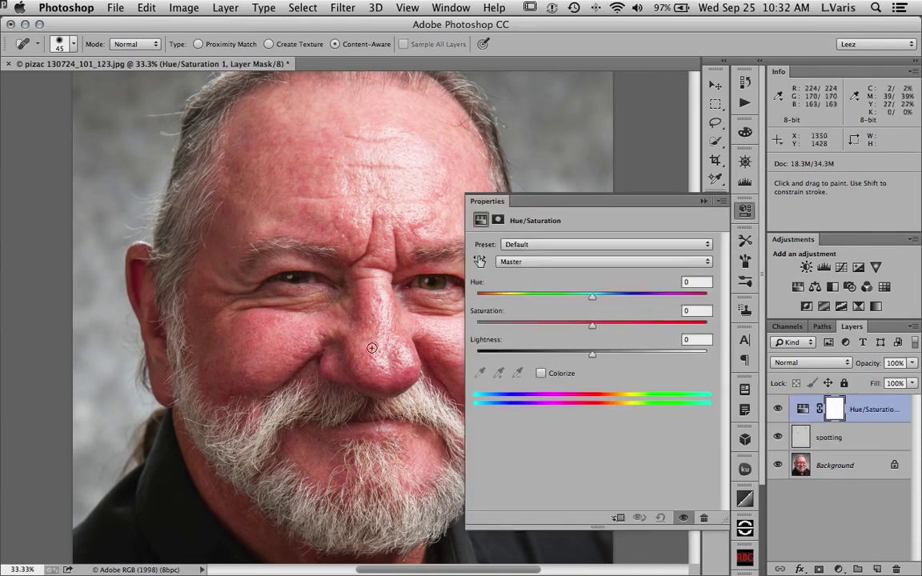
drag(316, 334, 240, 317)
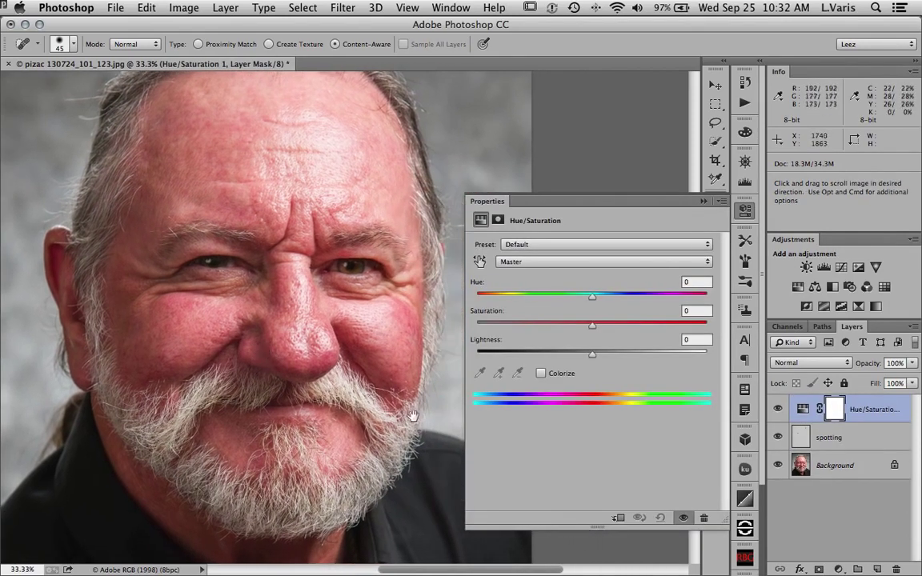
click(569, 263)
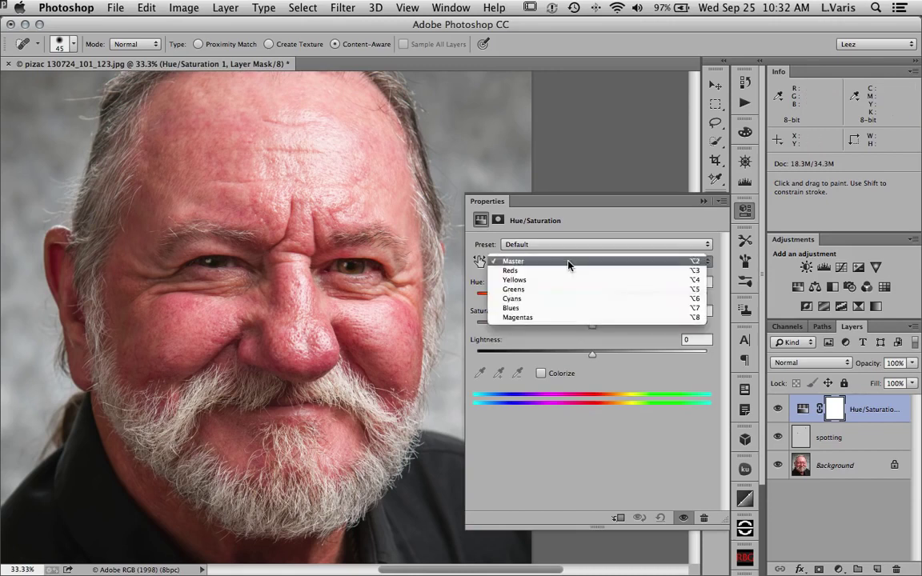
click(569, 270)
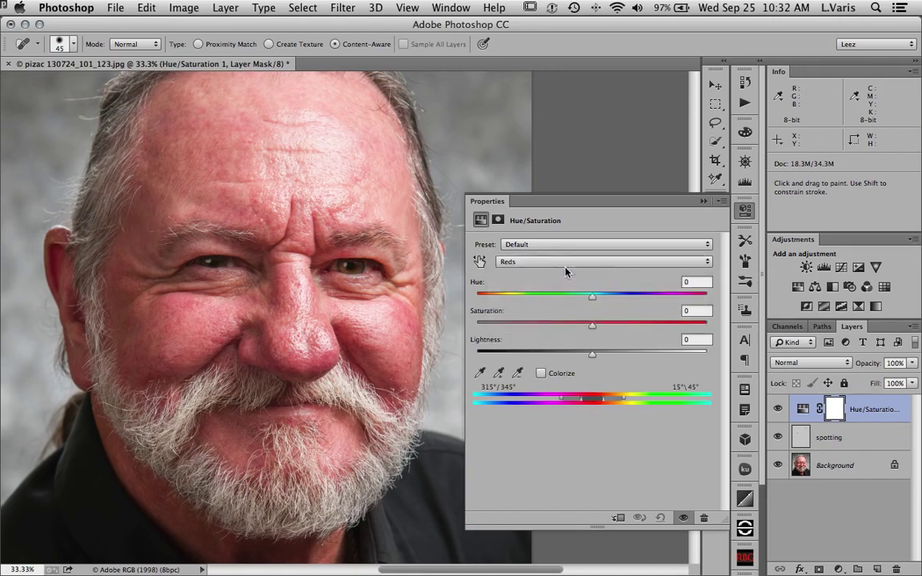
click(519, 265)
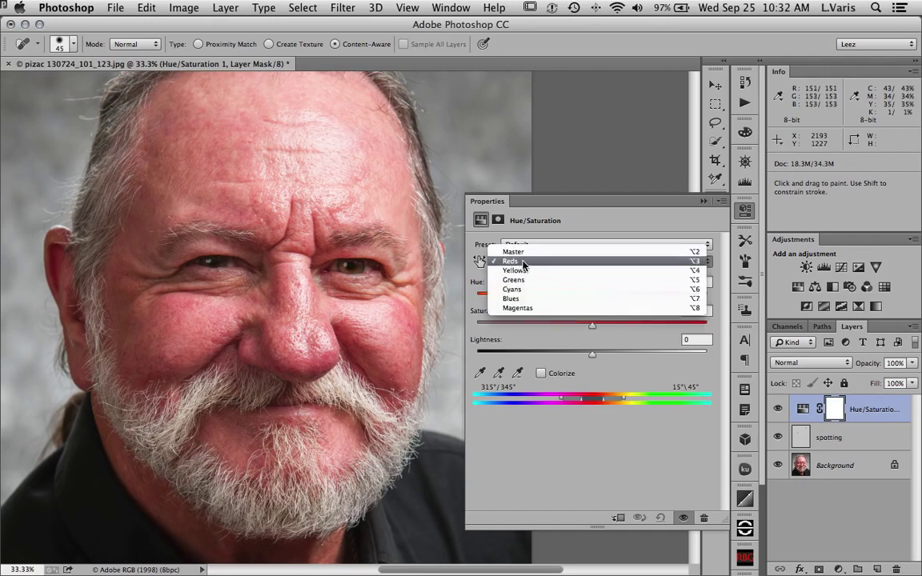
click(541, 265)
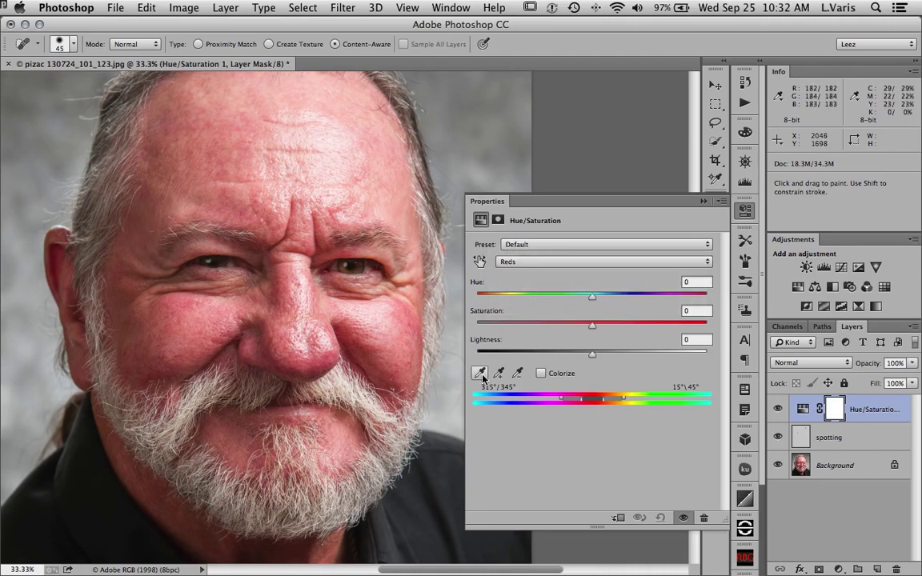
Sample the red nose tip as the Reds target and subtract the less red skin beside the light-side eye from the range.
click(497, 376)
click(479, 374)
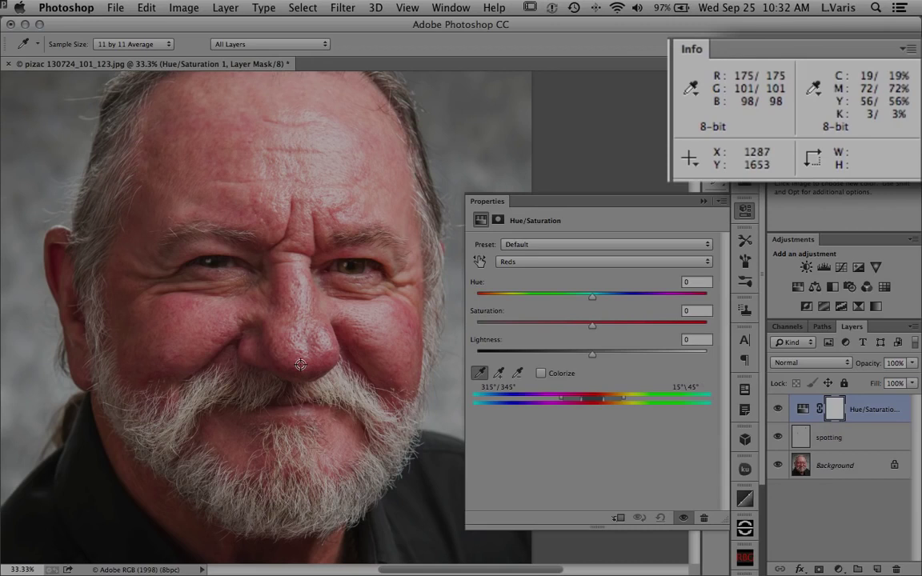
click(300, 364)
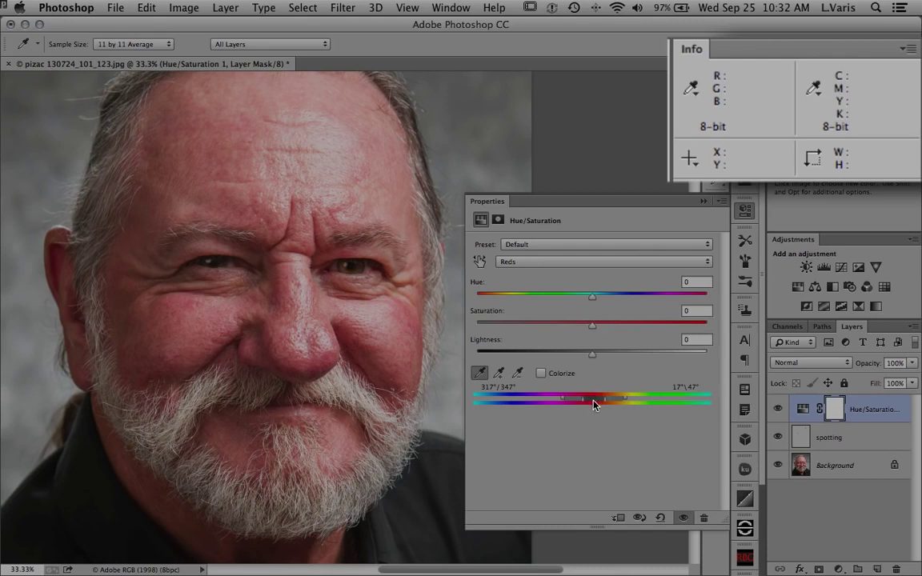
click(518, 375)
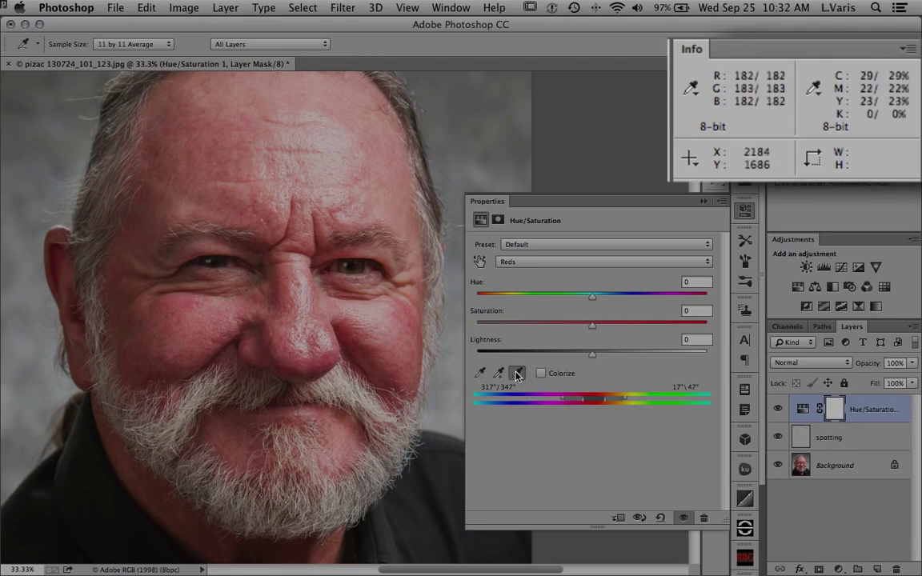
click(405, 277)
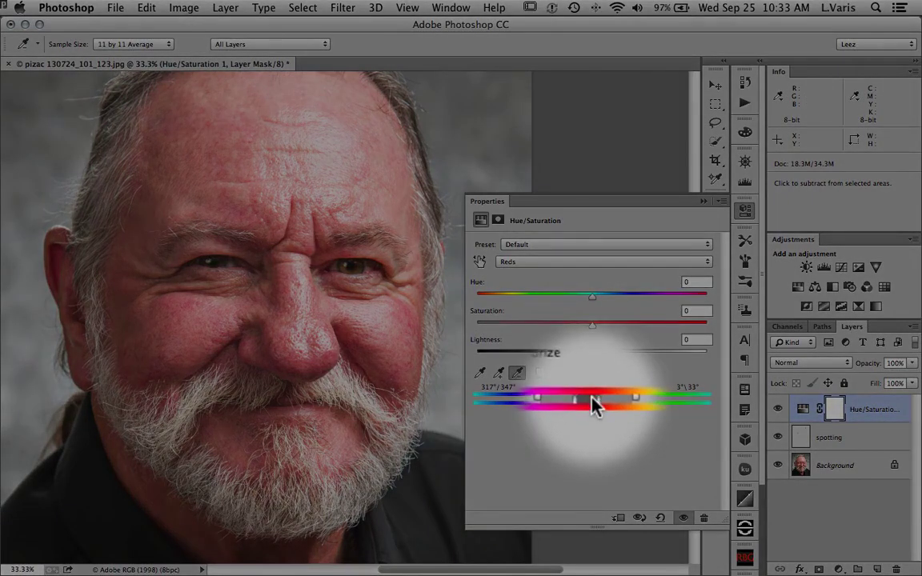
Set the Reds hue to -180 to expose the affected skin and tighten the range's yellow-side falloff to 21°.
mouse_move(598, 405)
mouse_down()
mouse_move(545, 412)
mouse_move(588, 405)
mouse_up()
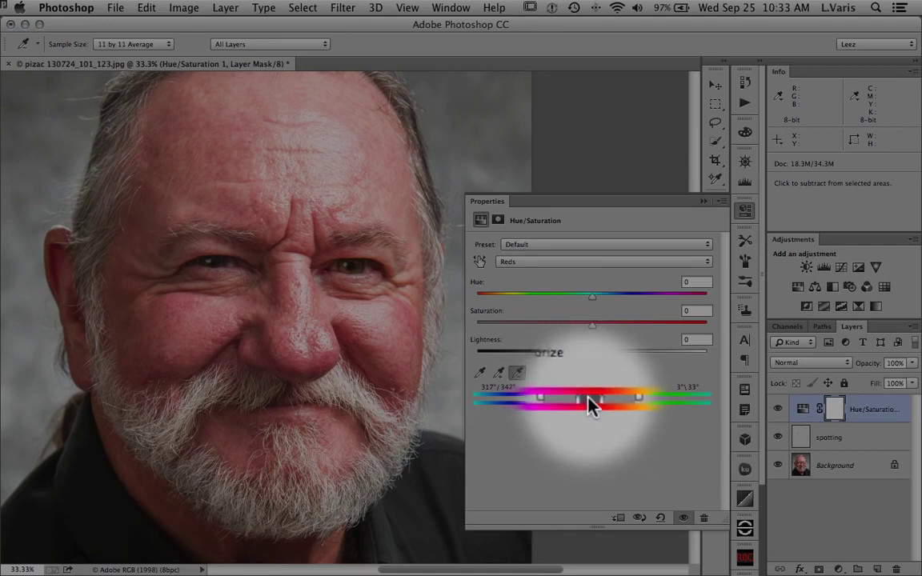
drag(590, 404, 566, 406)
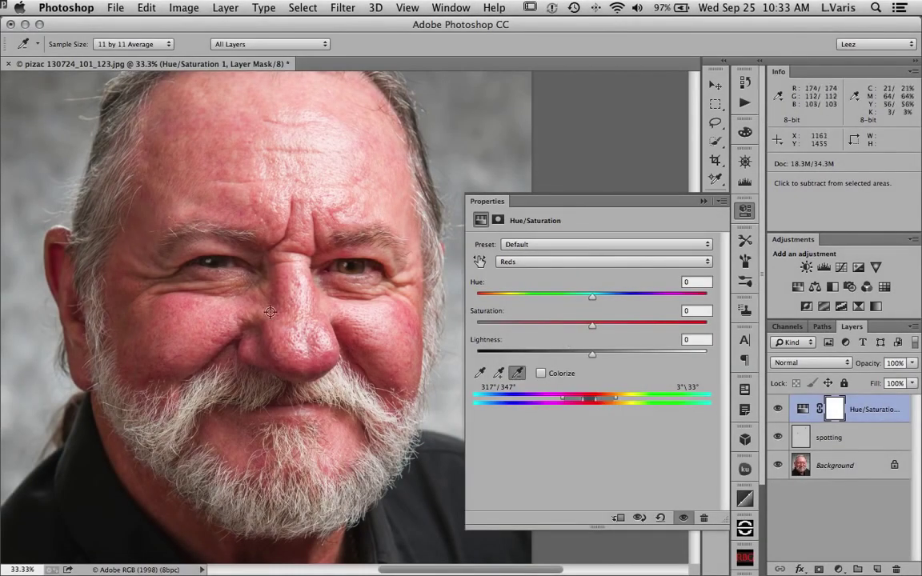
drag(594, 300, 389, 272)
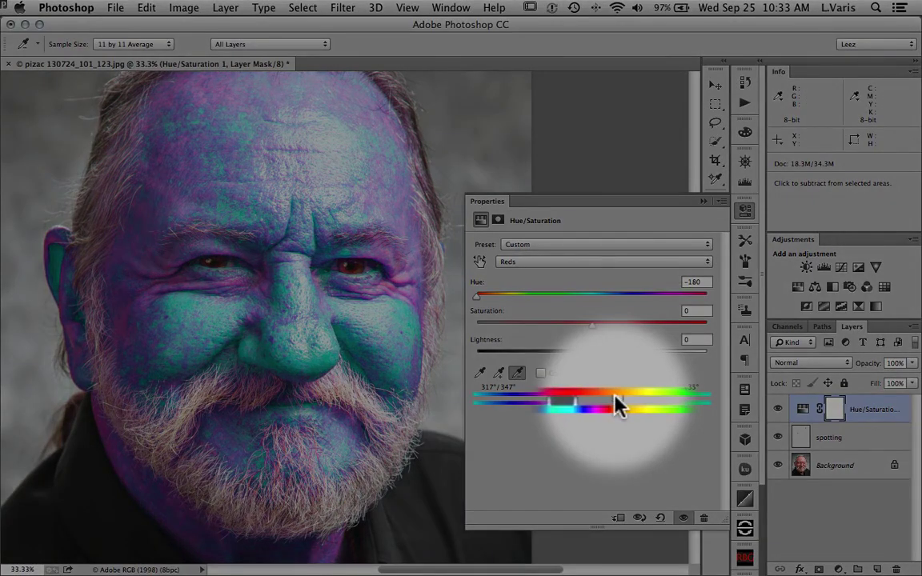
drag(613, 395, 606, 405)
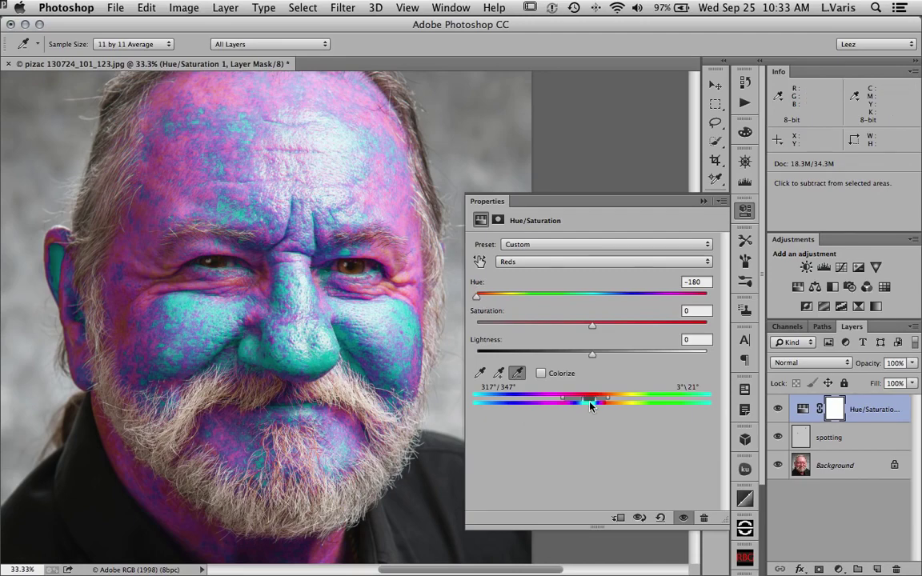
Set the Reds hue to about +17 to turn the ruddy skin warmer, and put the adjustment settings away.
drag(477, 297, 594, 297)
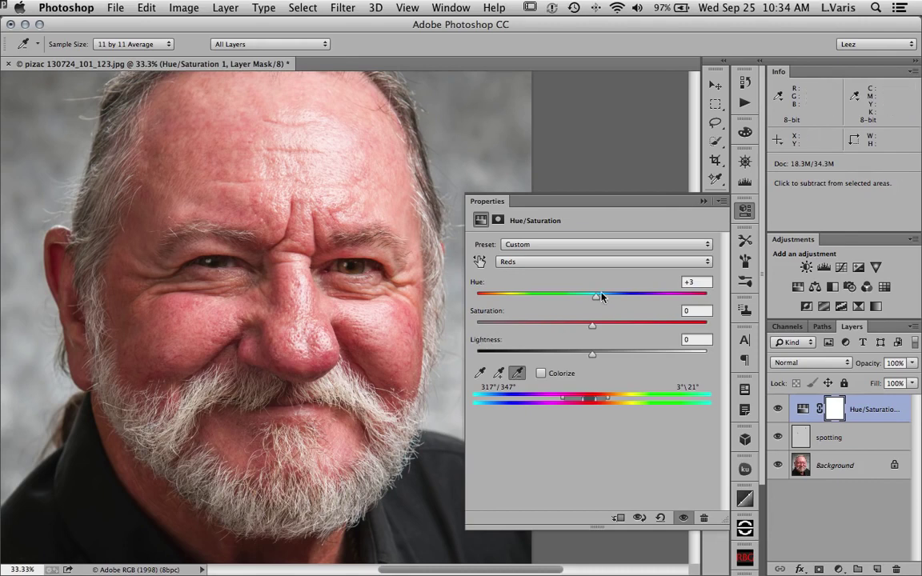
drag(595, 298, 605, 299)
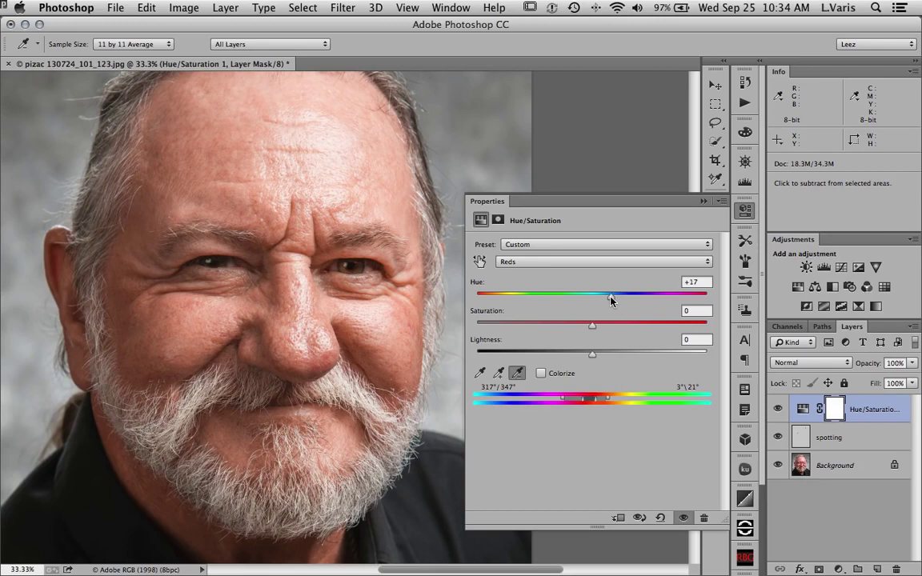
drag(609, 300, 613, 299)
click(703, 201)
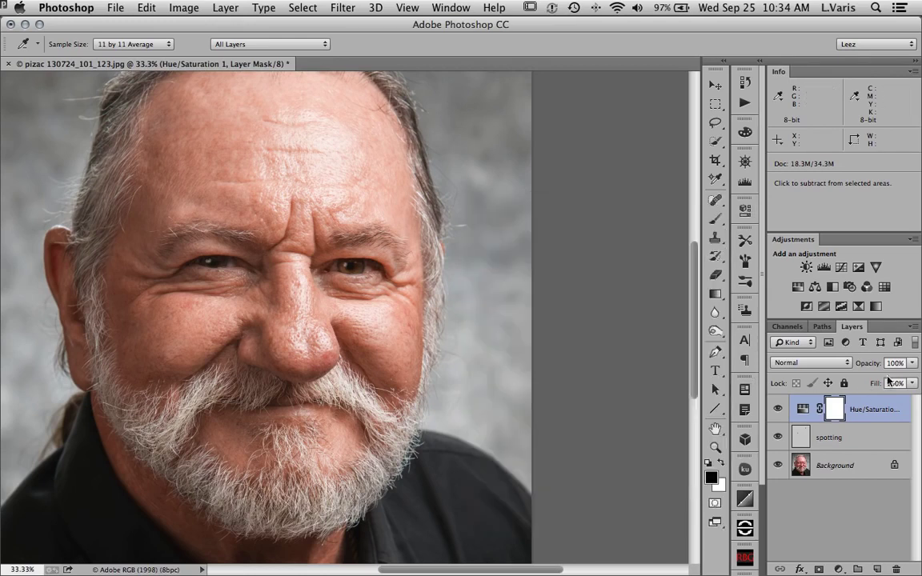
Lower the Hue/Saturation layer's opacity to 90%.
click(913, 363)
drag(914, 379, 899, 381)
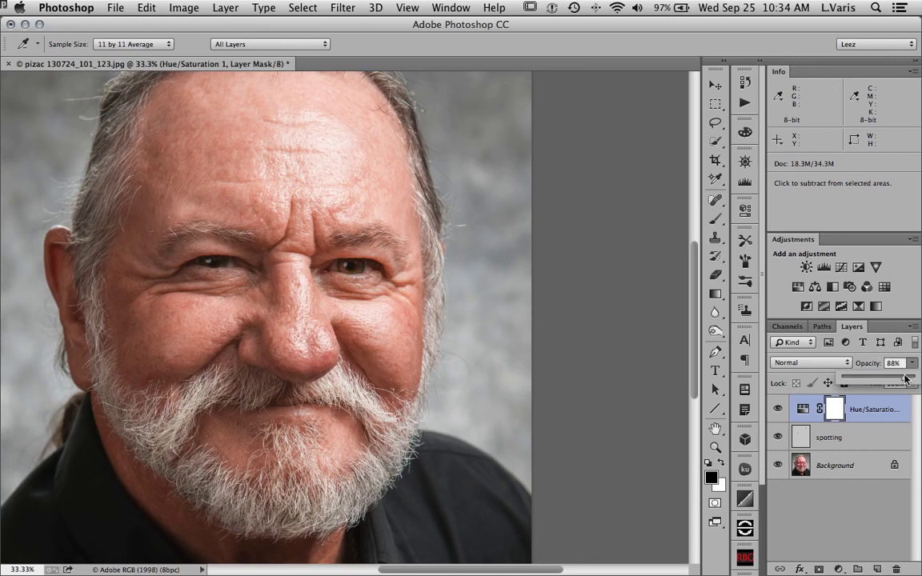
drag(906, 379, 908, 378)
click(690, 381)
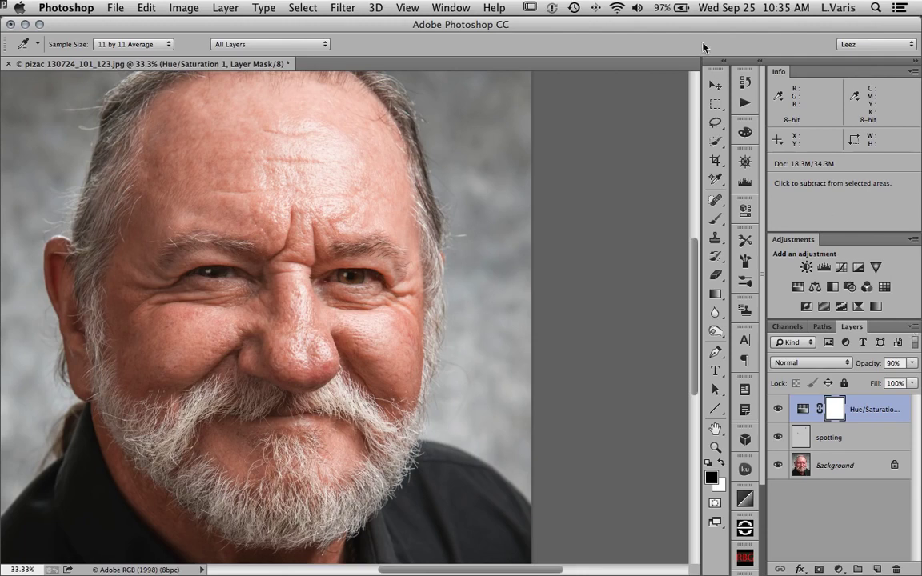
Collapse the Info readout and stamp all visible layers into a new merged layer at the top of the stack.
double_click(781, 73)
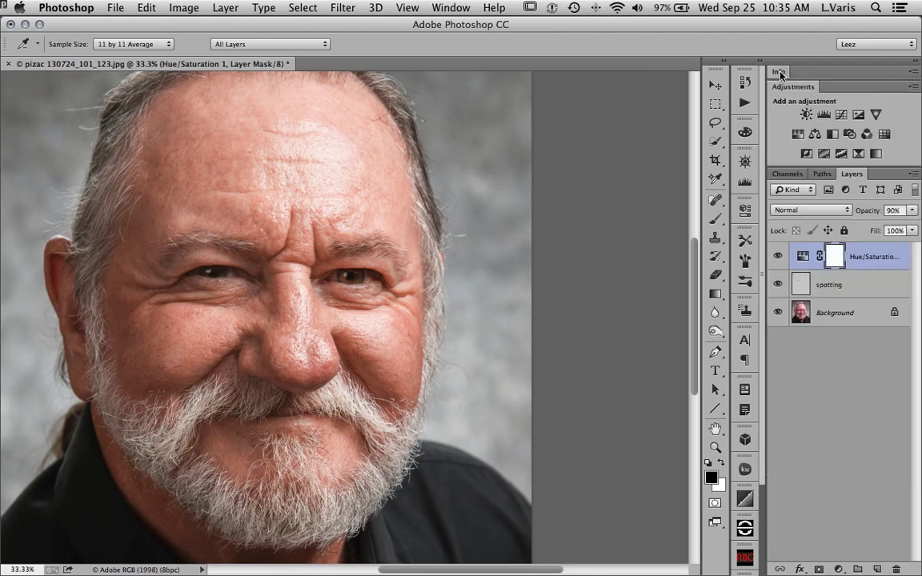
click(912, 177)
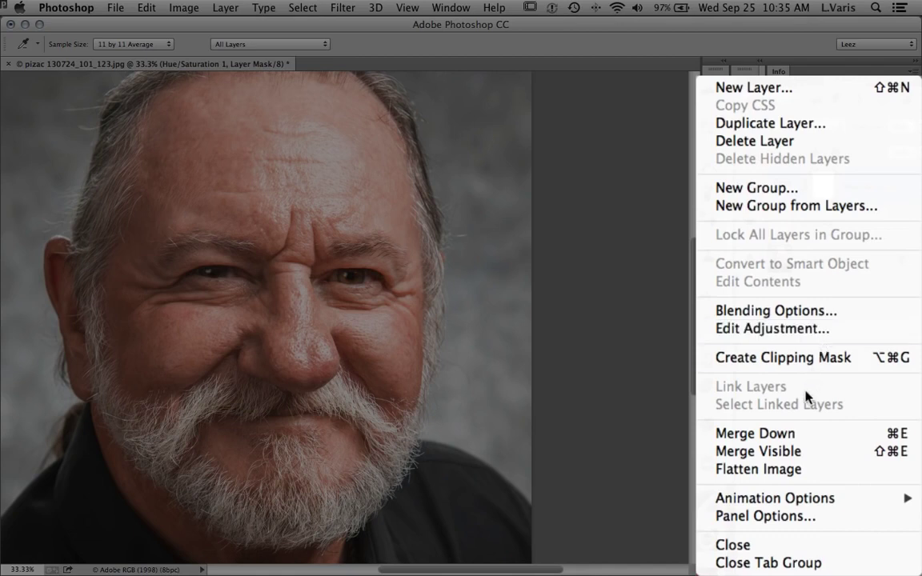
alt+click(799, 454)
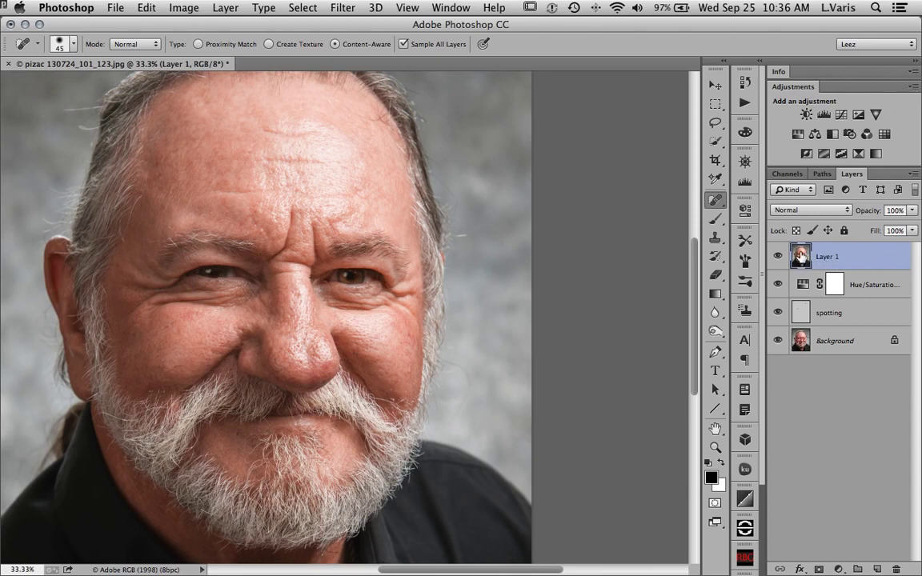
Duplicate the merged layer, naming the copy "tex" and the original below it "smooth".
drag(800, 256, 877, 569)
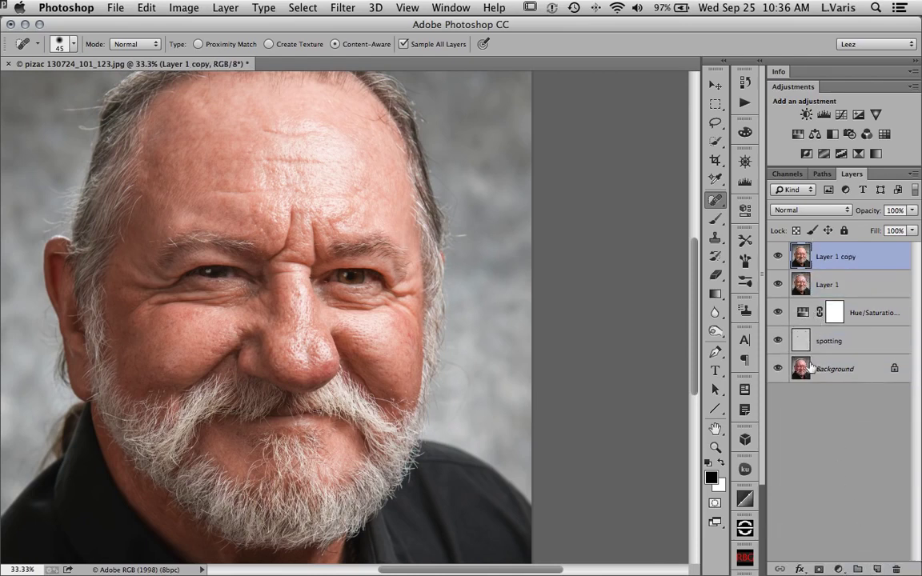
double_click(833, 258)
text(tex)
key(Tab)
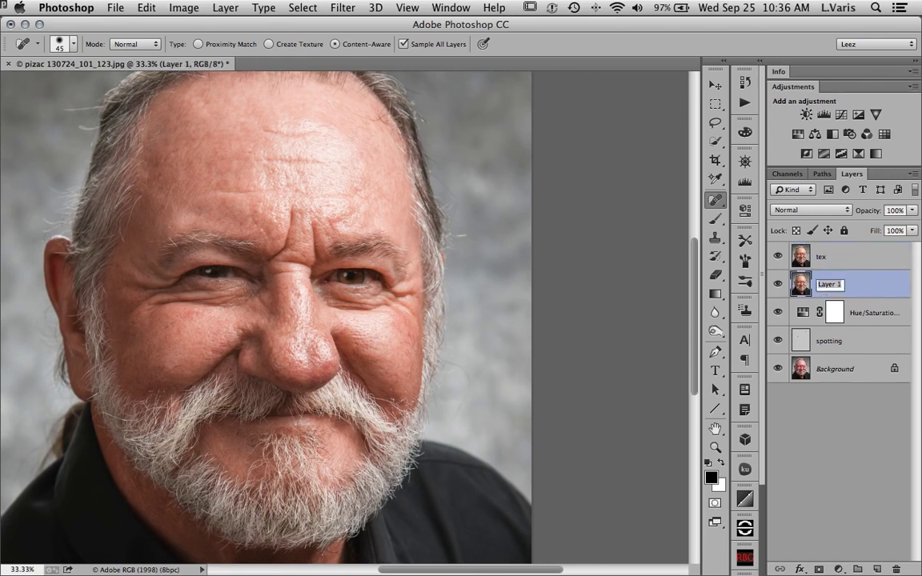
text(smooth)
key(Return)
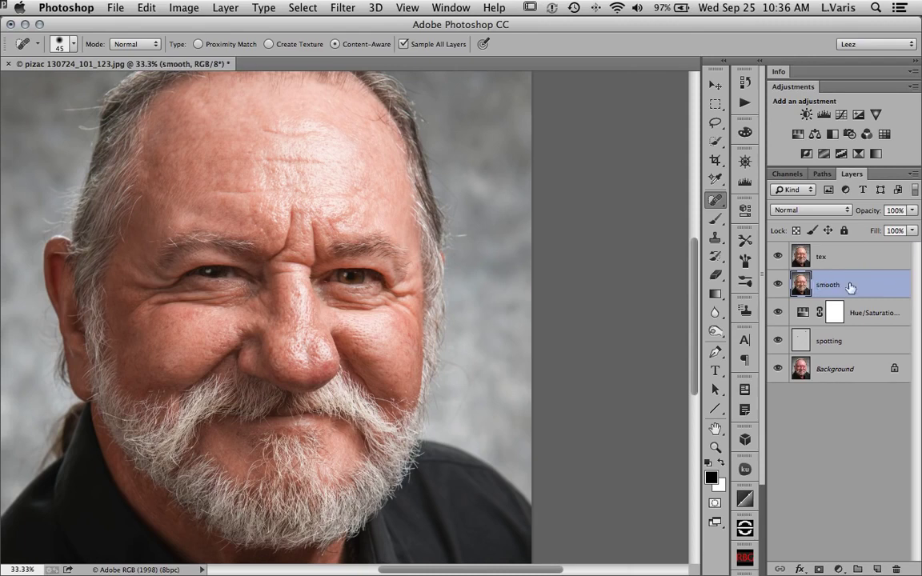
Hide the tex layer and convert the smooth layer to a Smart Object.
click(778, 258)
click(225, 8)
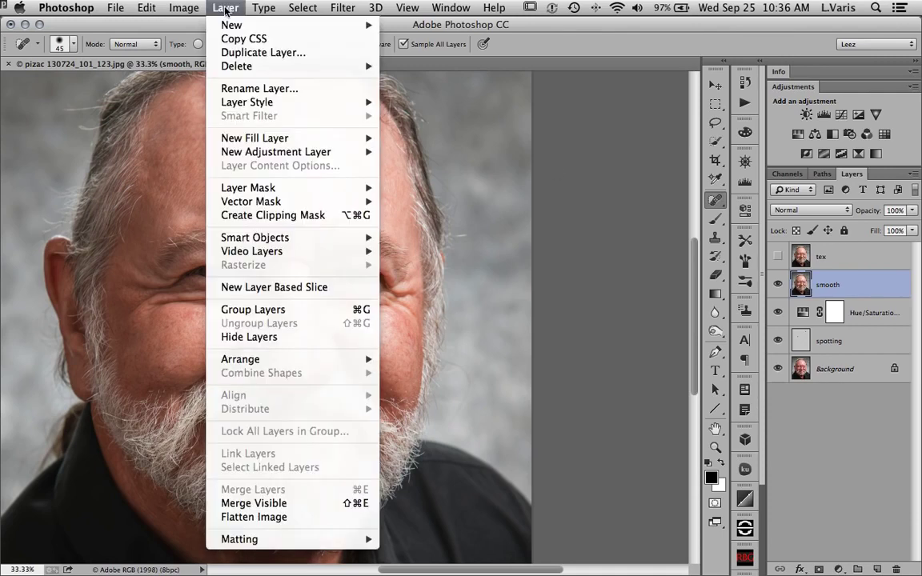
mouse_move(256, 237)
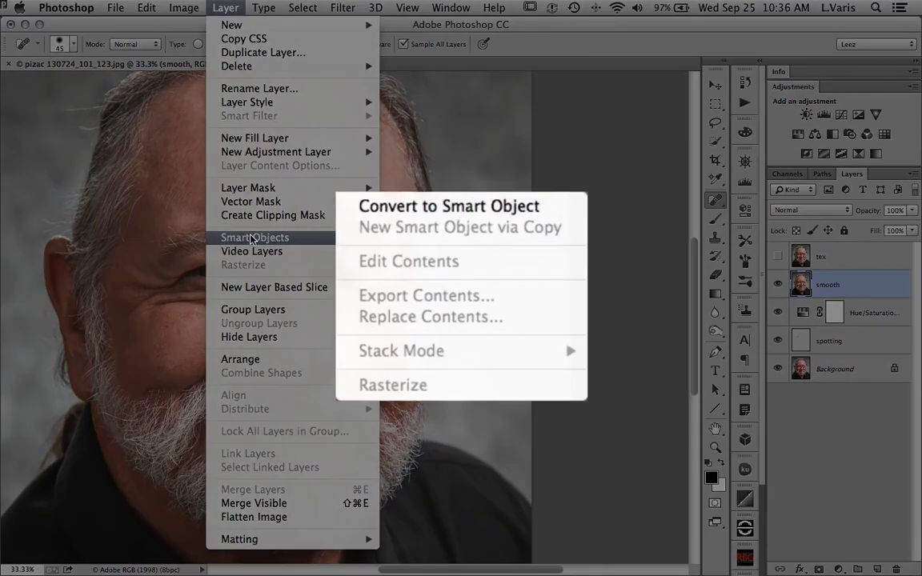
click(468, 209)
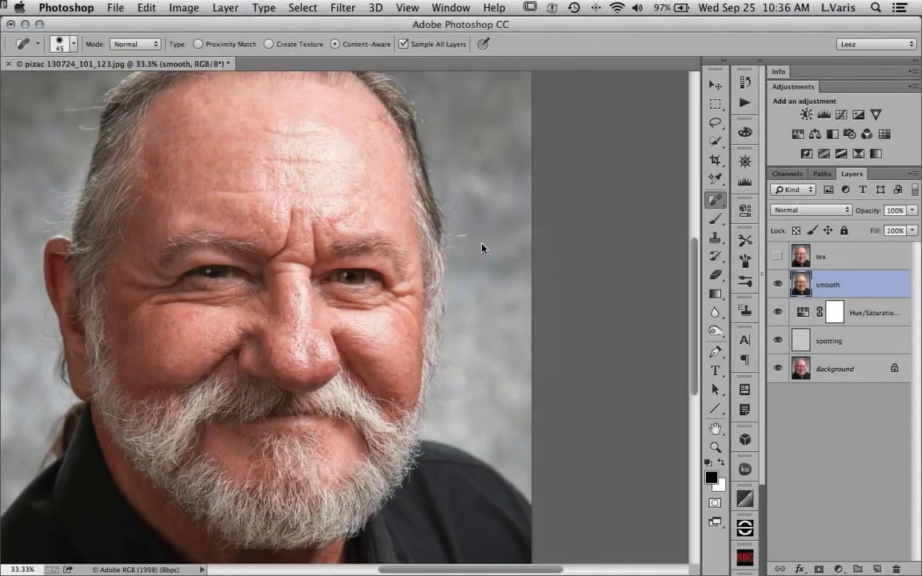
Apply a Gaussian Blur smart filter with a radius of 23.3 pixels to the smooth layer.
click(330, 9)
mouse_move(364, 181)
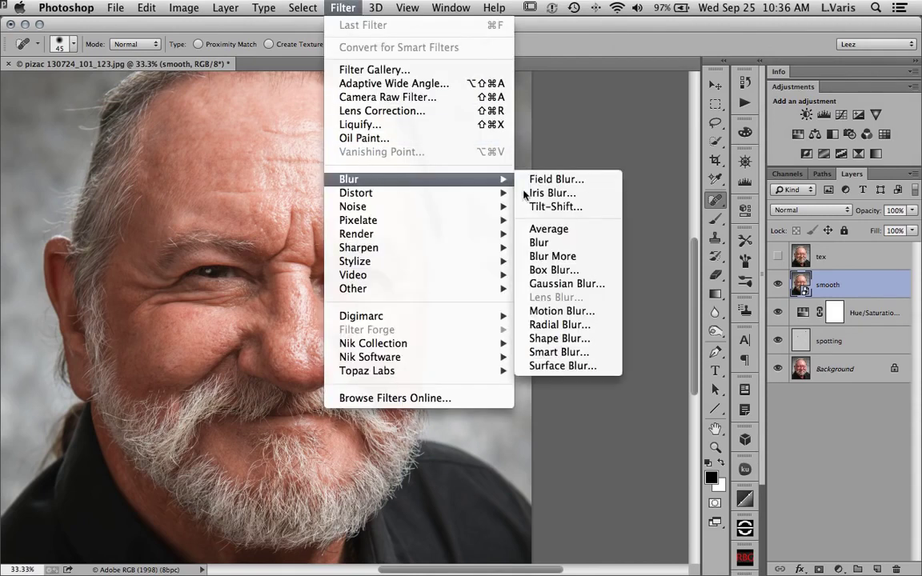
click(549, 281)
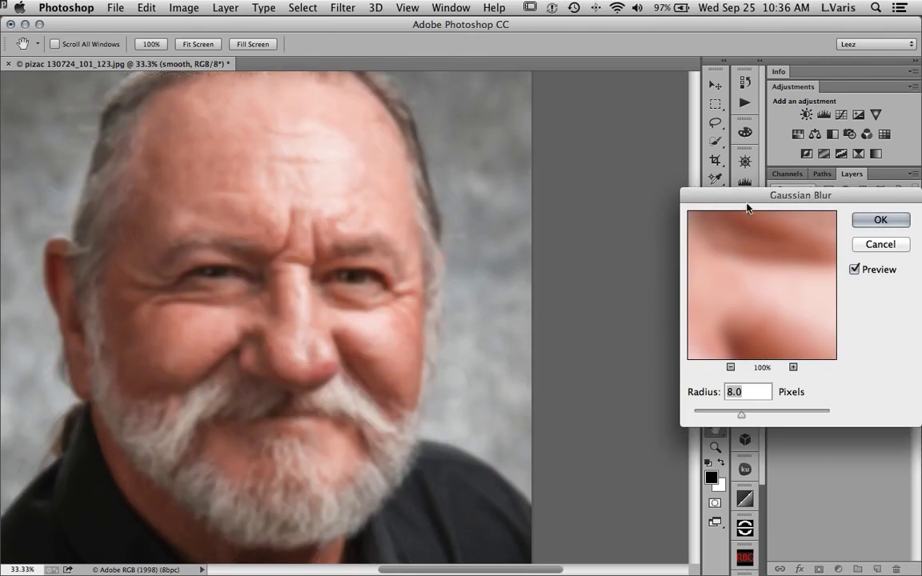
drag(690, 193, 494, 136)
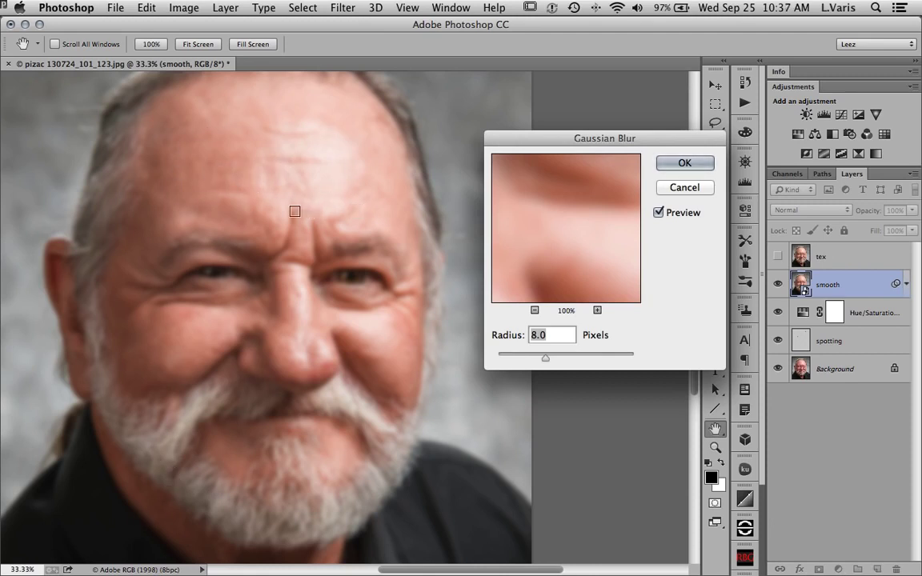
drag(549, 252, 585, 248)
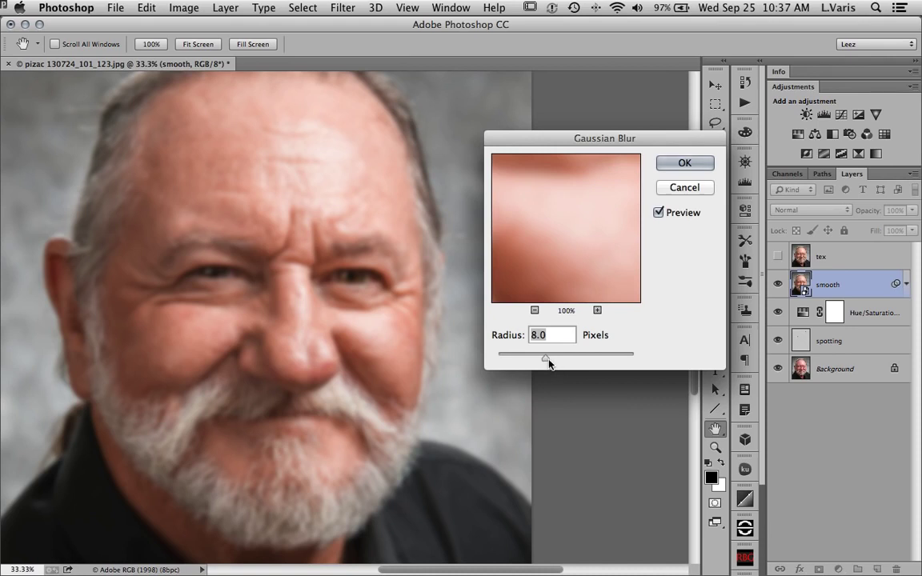
drag(548, 364, 558, 363)
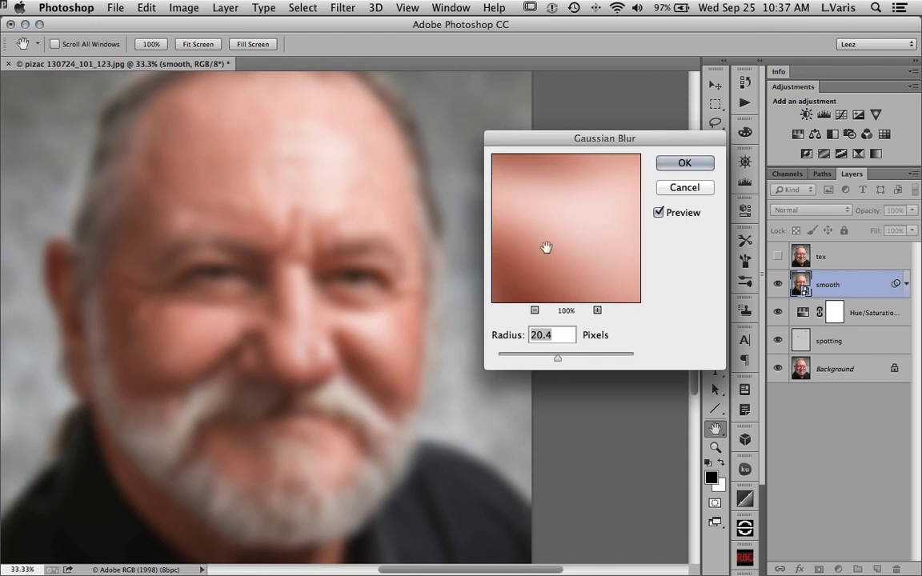
drag(558, 364, 559, 362)
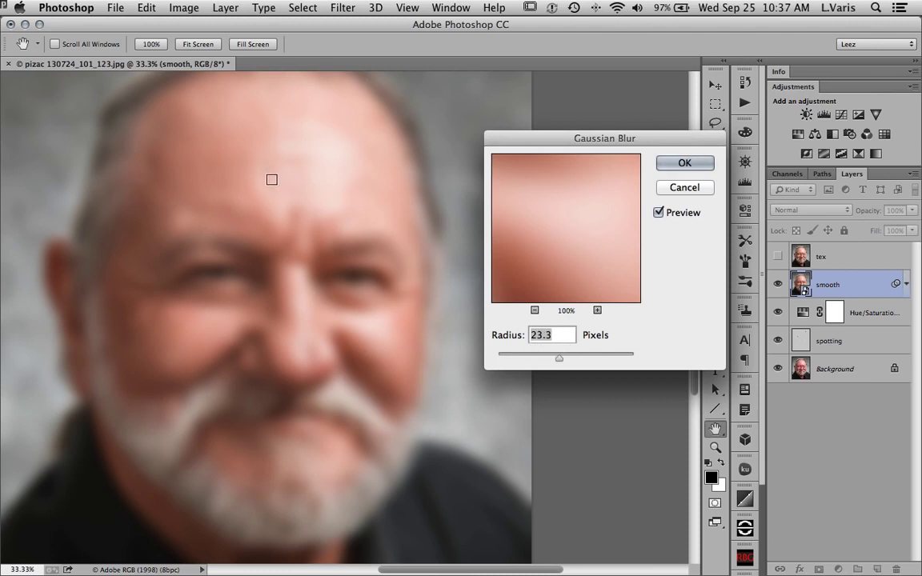
click(672, 165)
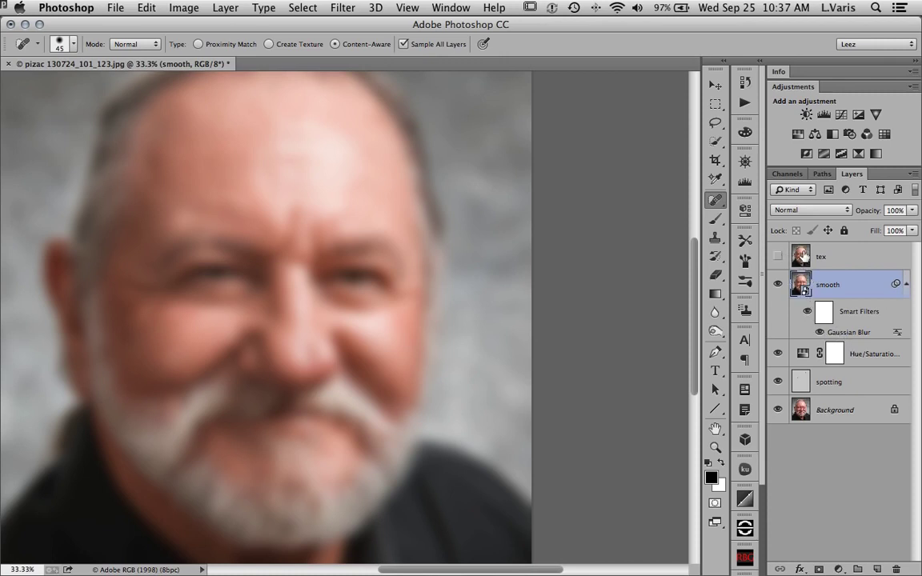
Show the tex layer and use Apply Image on it with the smooth layer as source, Subtract blending, scale 2 and offset 128.
click(778, 256)
click(828, 259)
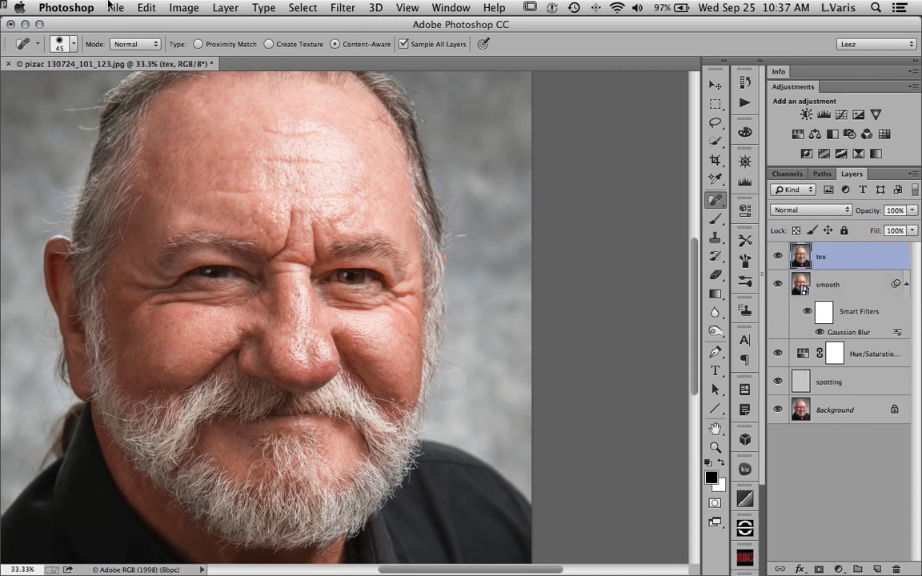
click(185, 8)
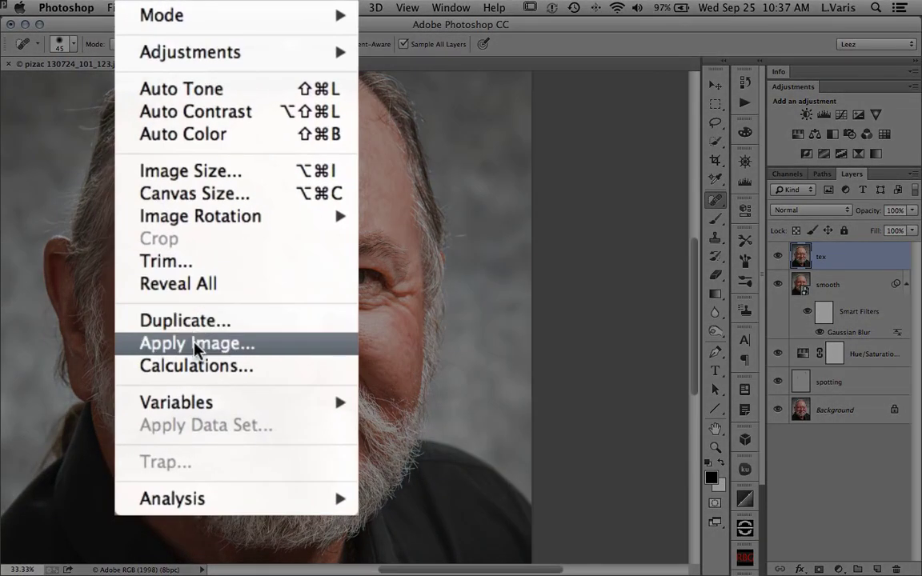
click(286, 344)
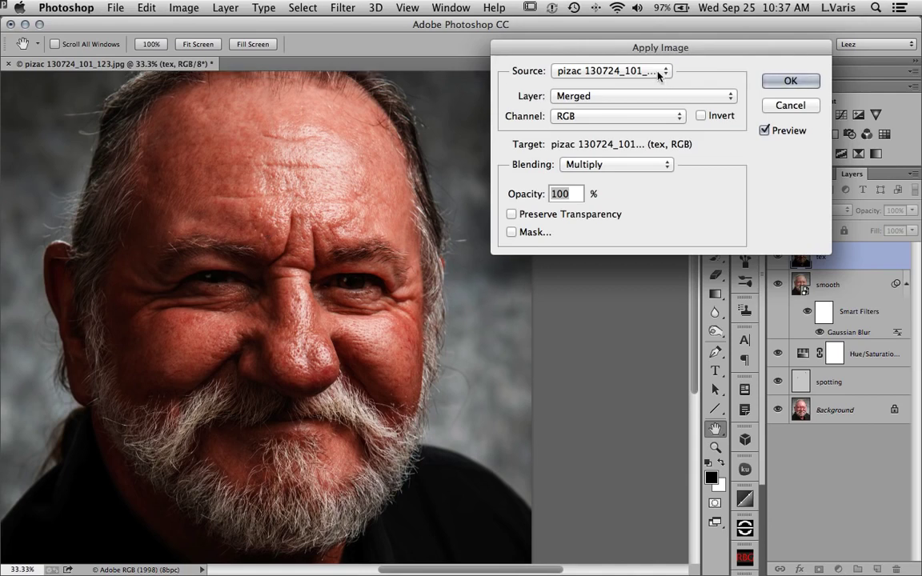
click(603, 97)
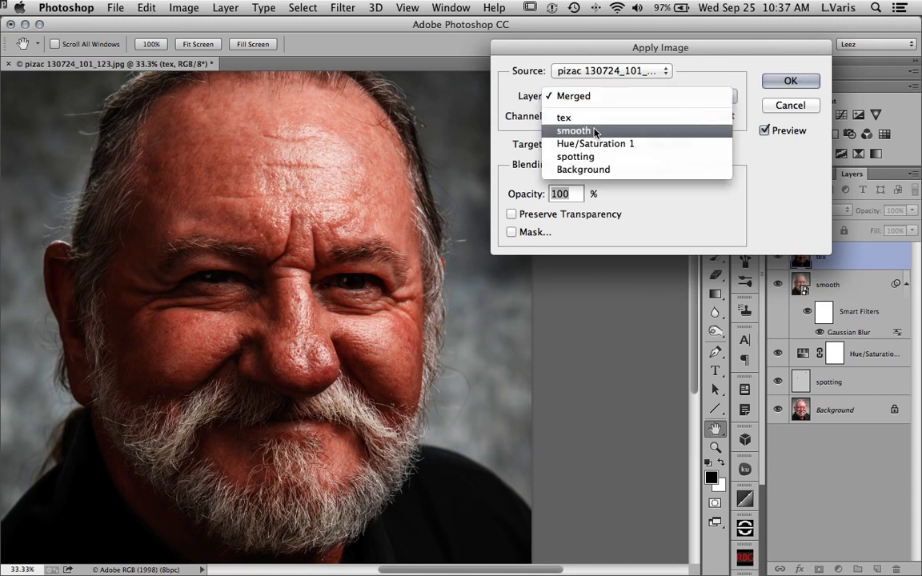
click(595, 131)
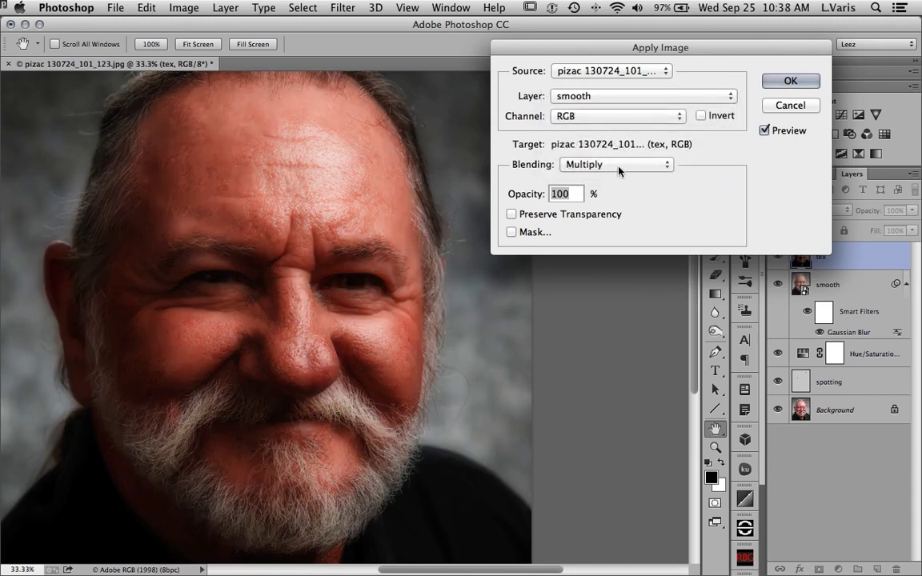
click(616, 165)
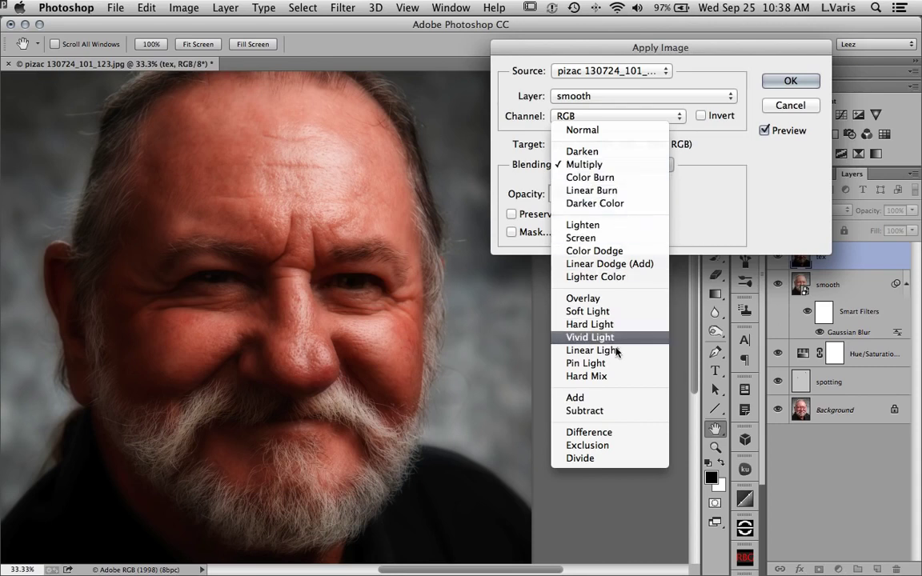
click(610, 412)
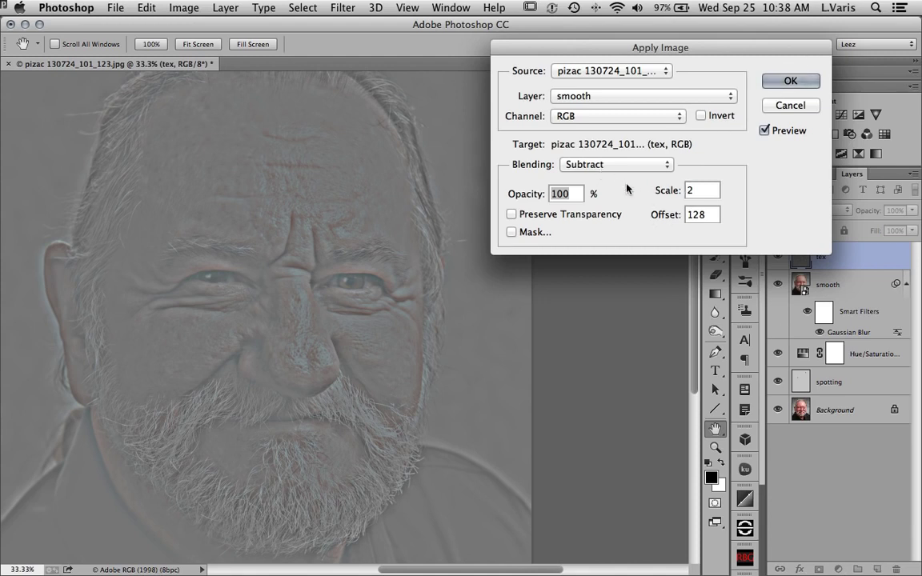
click(773, 83)
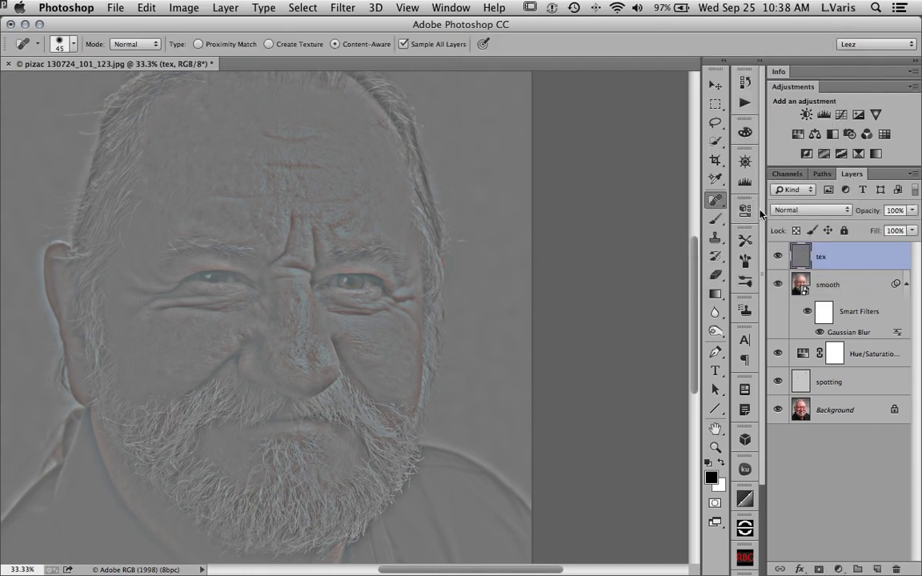
Set the tex layer's blending mode to Linear Light, and compare the portrait with that layer hidden and shown.
click(835, 213)
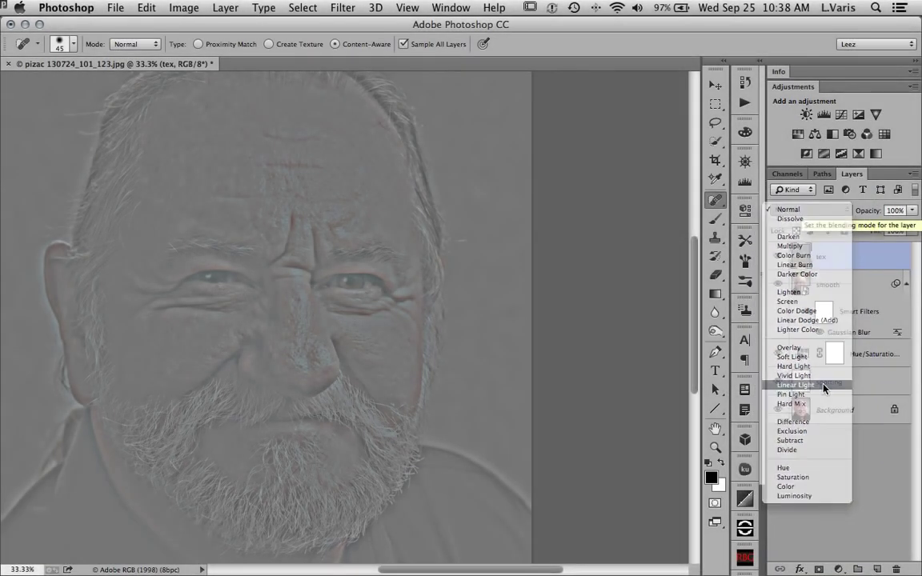
click(824, 381)
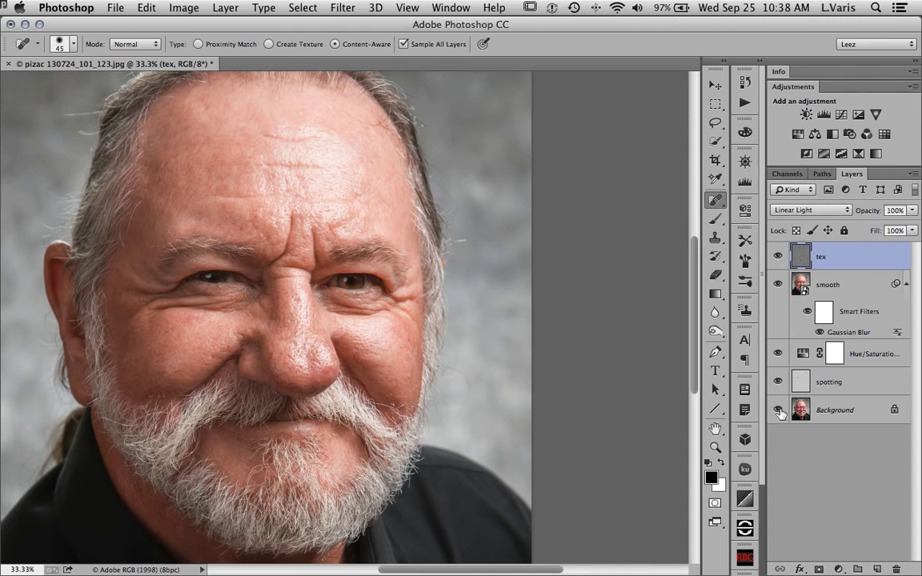
click(779, 257)
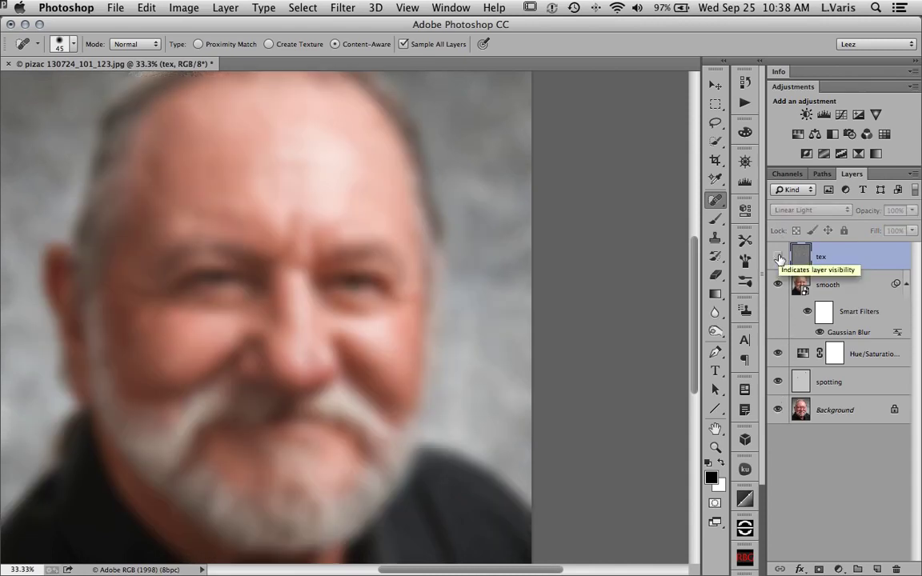
click(779, 257)
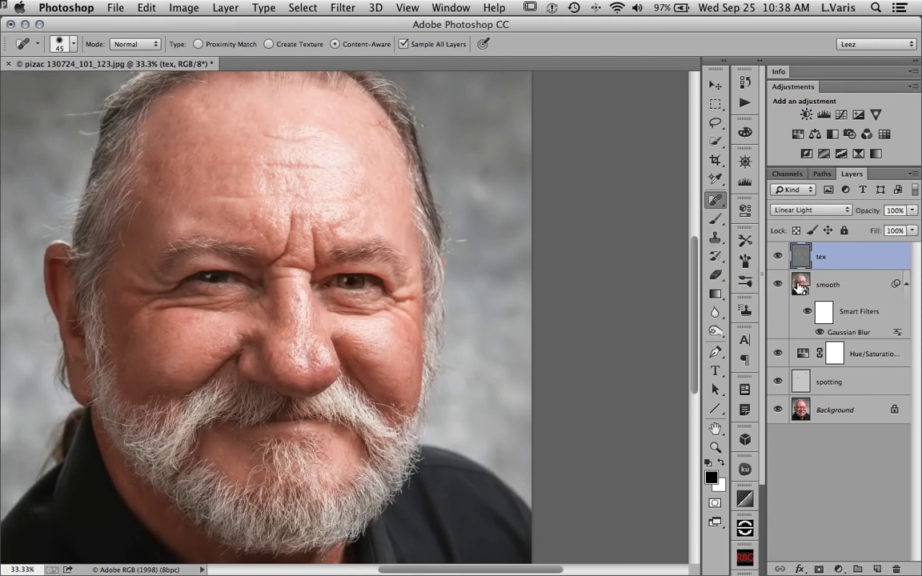
Add an empty layer directly above the smooth layer and prepare the Brush tool at a size of 600 pixels.
click(802, 286)
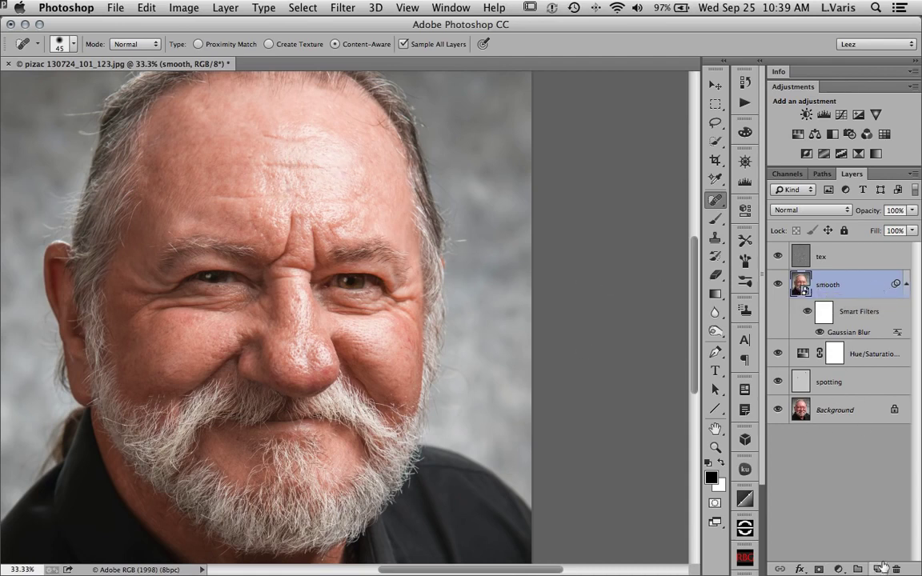
key(super+shift+alt+n)
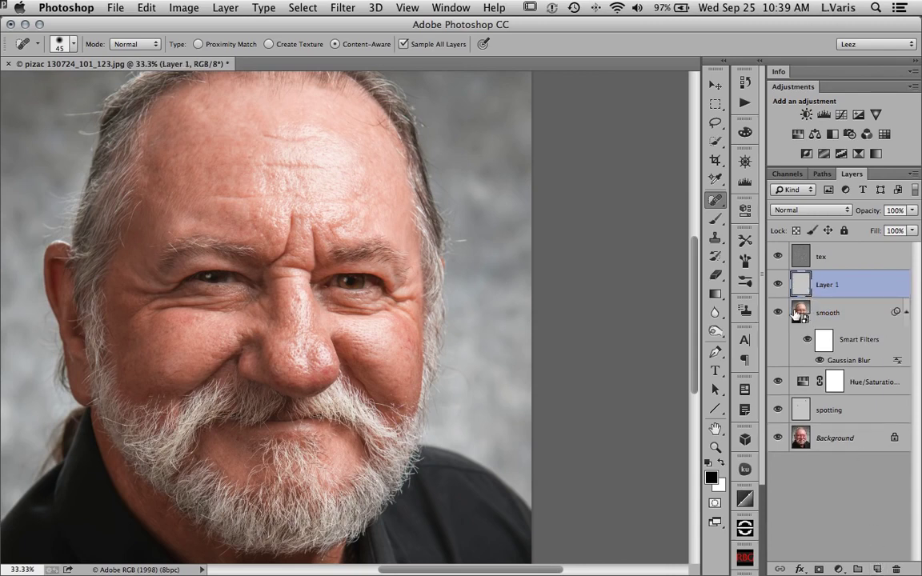
click(715, 219)
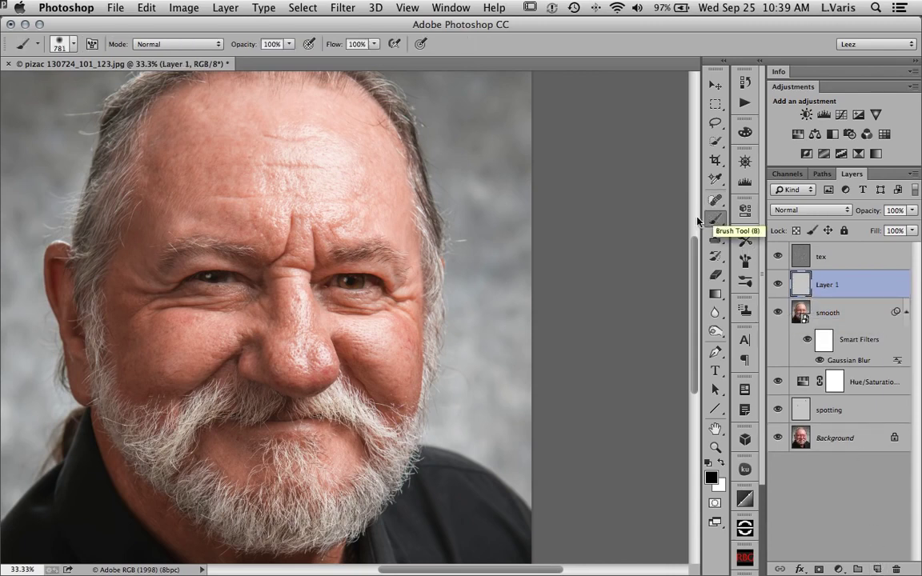
key(bracketleft)
key(bracketleft)
key(bracketleft)
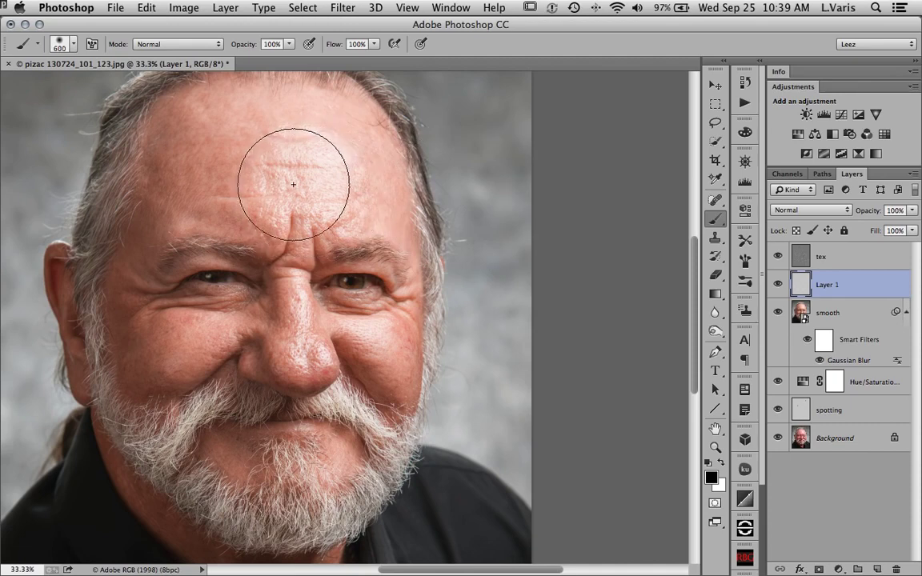
Sample the forehead skin tone and paint over the forehead highlights at 20% opacity, reducing the brush from 500 to 250 pixels.
click(253, 148)
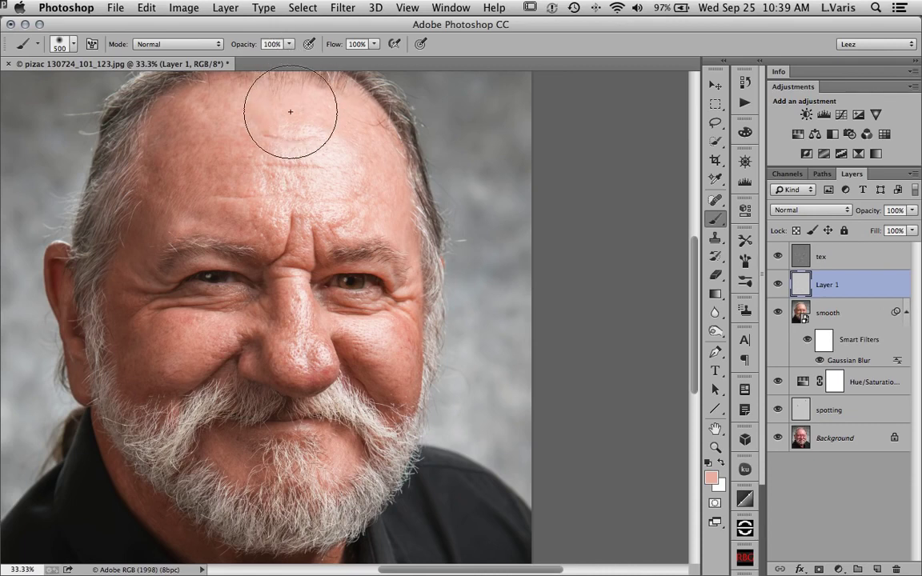
mouse_move(291, 112)
mouse_down()
mouse_move(282, 137)
mouse_move(288, 174)
mouse_move(318, 172)
mouse_move(277, 160)
mouse_move(288, 175)
mouse_up()
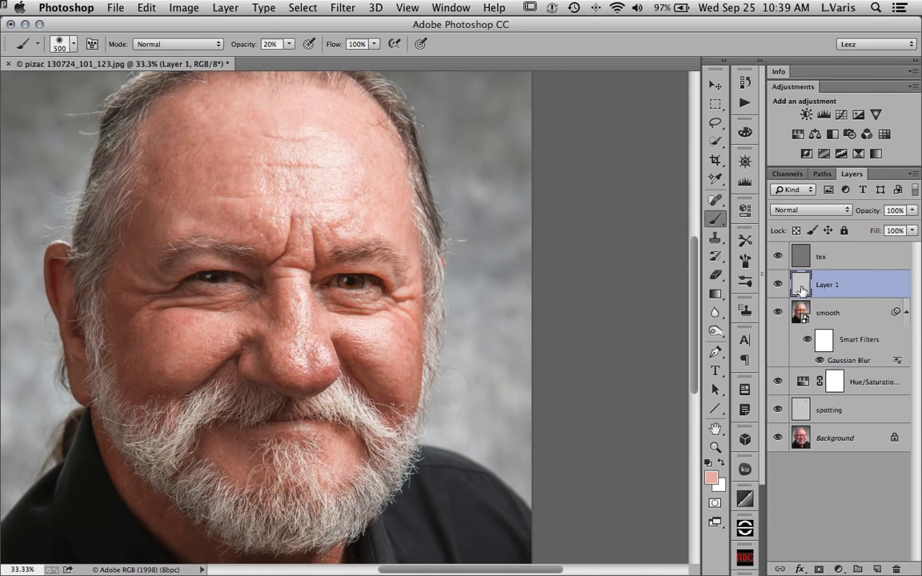
mouse_move(346, 181)
mouse_down()
mouse_move(289, 181)
mouse_move(292, 161)
mouse_move(308, 169)
mouse_up()
key(bracketleft)
key(bracketleft)
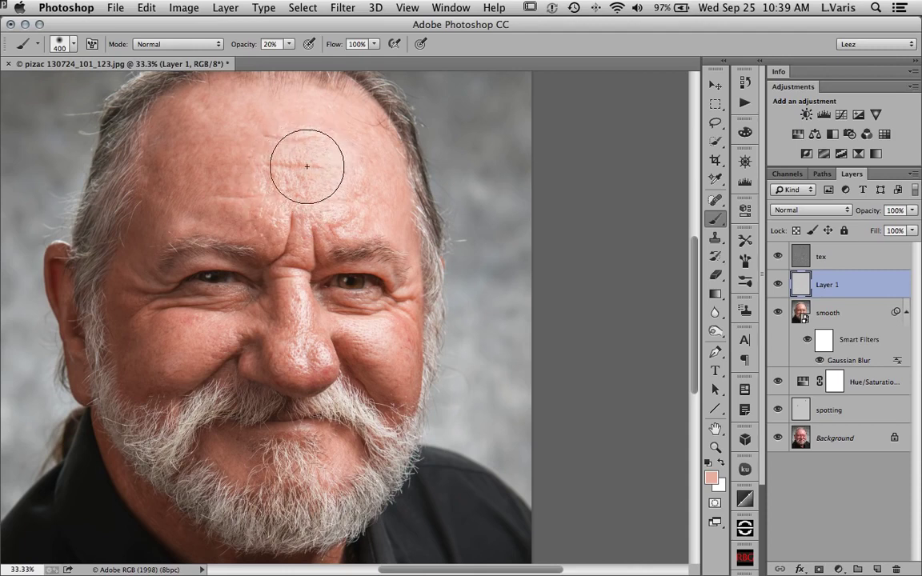
key(bracketleft)
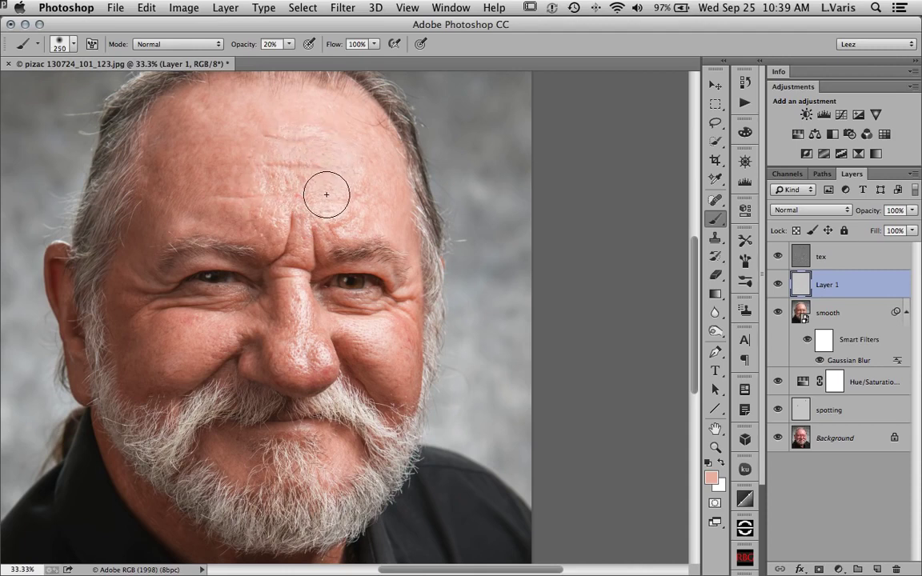
mouse_move(326, 211)
mouse_down()
mouse_move(298, 148)
mouse_move(267, 160)
mouse_move(257, 185)
mouse_move(279, 213)
mouse_move(309, 144)
mouse_move(281, 129)
mouse_up()
Toggle the paint layer's visibility repeatedly to examine how the painted skin tone affects the forehead highlights.
click(778, 287)
click(779, 287)
click(778, 288)
click(778, 288)
click(779, 288)
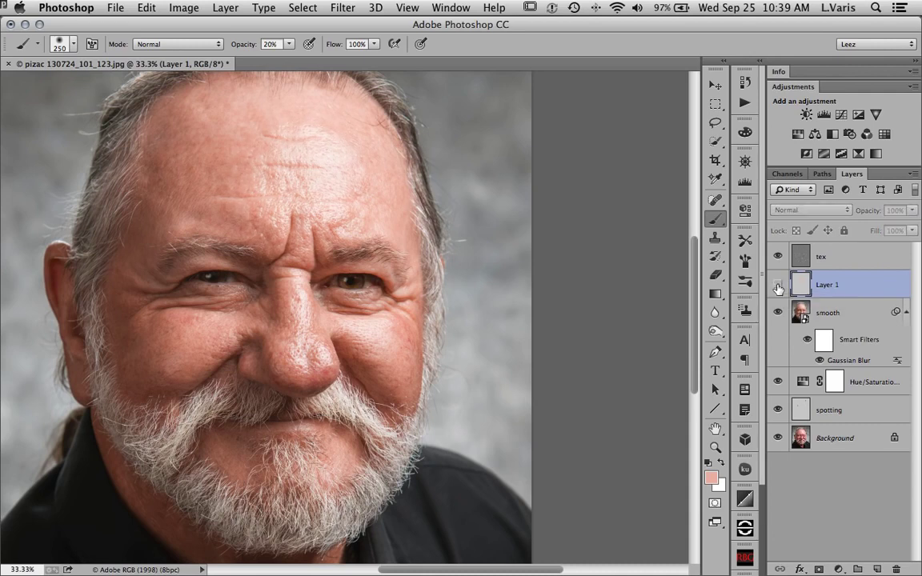
click(778, 287)
click(779, 288)
click(779, 288)
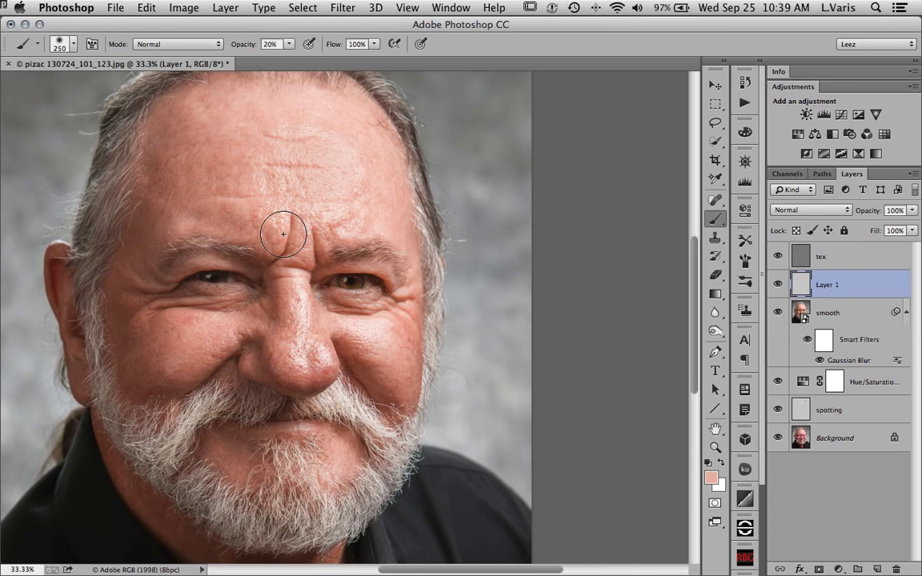
Paint sampled skin tones over the nose and cheek highlights with a 90-pixel brush at 20% opacity, comparing with the paint layer hidden and shown.
key(super+equal)
drag(346, 243, 323, 169)
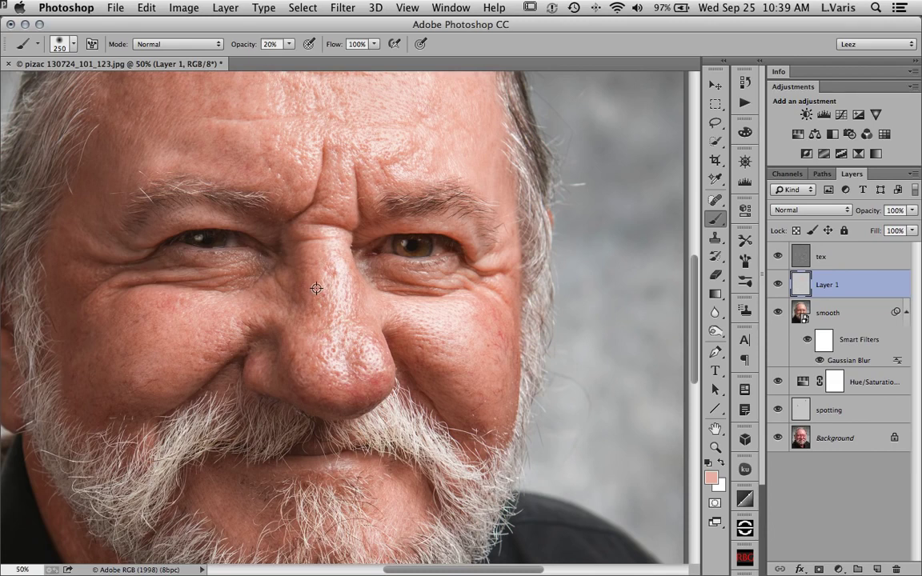
key(bracketleft)
key(bracketleft)
key(bracketleft)
key(bracketleft)
key(bracketleft)
key(bracketleft)
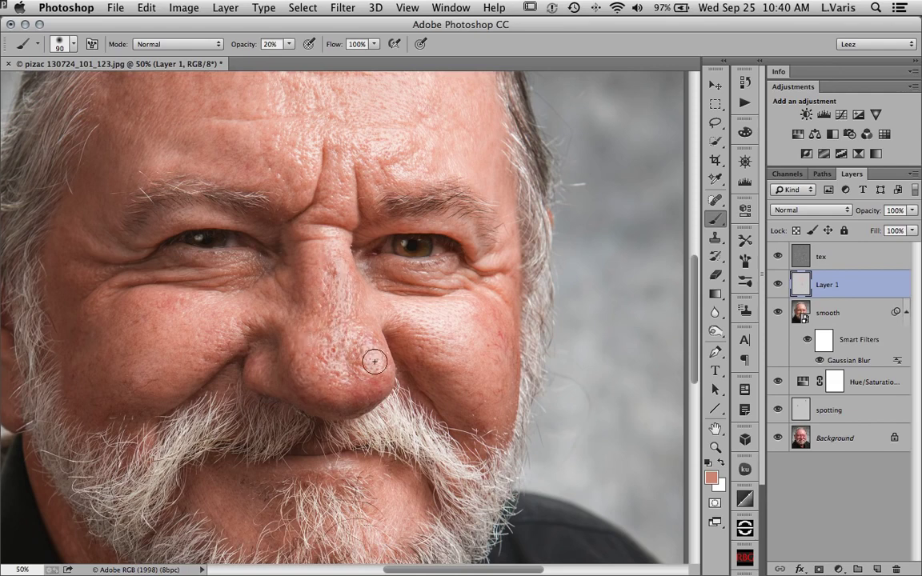
click(779, 287)
click(778, 287)
click(778, 286)
click(778, 286)
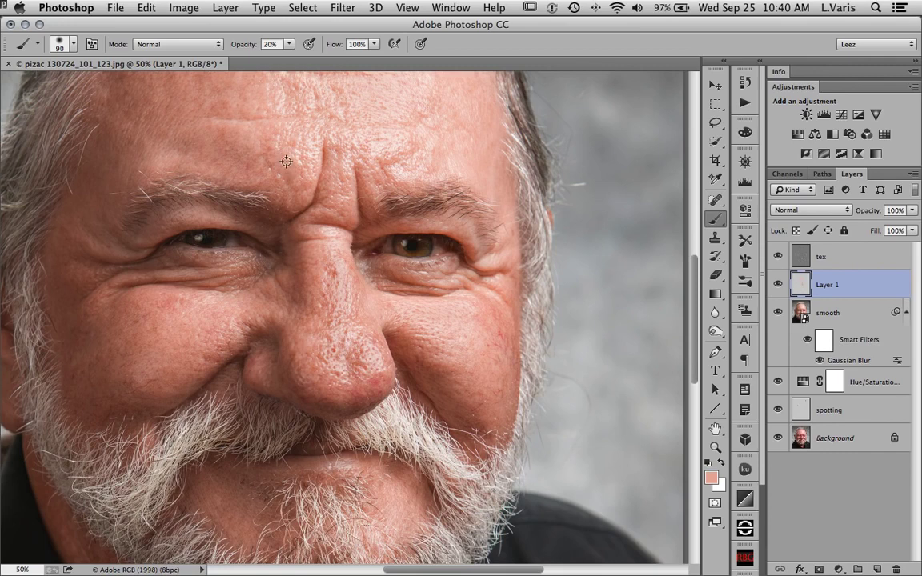
Paint sampled skin tones over the brow, nose bridge and cheek highlights with a 90-pixel brush at 20% opacity, comparing with the paint layer hidden and shown.
drag(284, 159, 305, 148)
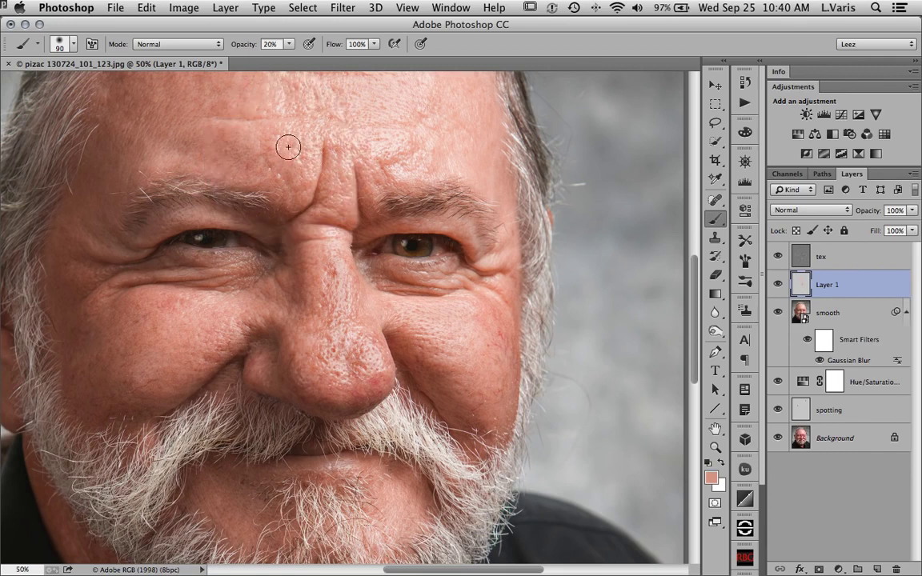
drag(300, 145, 303, 226)
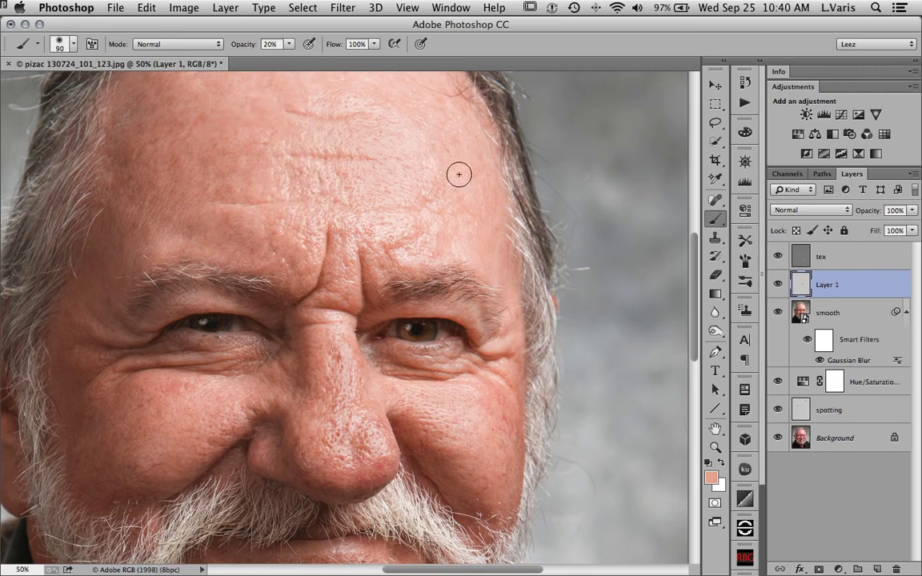
alt+click(467, 233)
mouse_move(442, 228)
mouse_down()
mouse_move(421, 254)
mouse_move(414, 215)
mouse_move(422, 171)
mouse_move(409, 132)
mouse_move(399, 152)
mouse_move(379, 114)
mouse_move(394, 130)
mouse_move(334, 103)
mouse_move(416, 146)
mouse_move(413, 133)
mouse_move(393, 232)
mouse_up()
alt+click(313, 337)
mouse_move(313, 337)
mouse_down()
mouse_move(357, 324)
mouse_move(337, 332)
mouse_move(337, 380)
mouse_move(335, 321)
mouse_up()
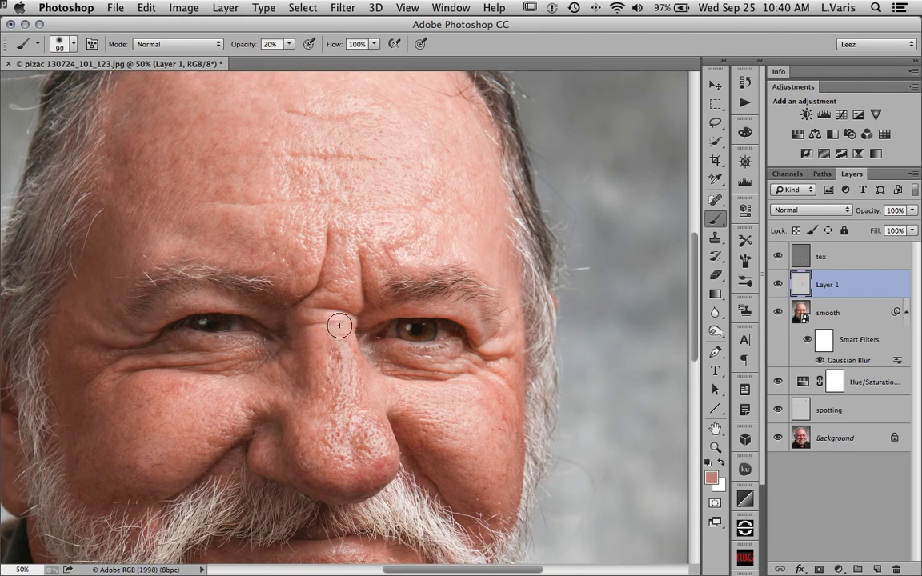
alt+click(490, 405)
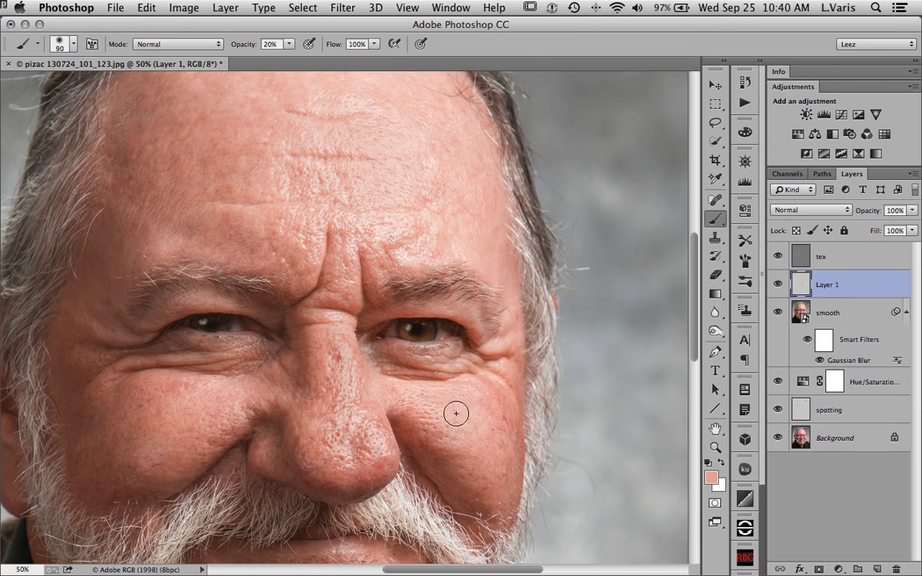
click(779, 287)
click(779, 285)
click(779, 286)
click(778, 286)
click(778, 286)
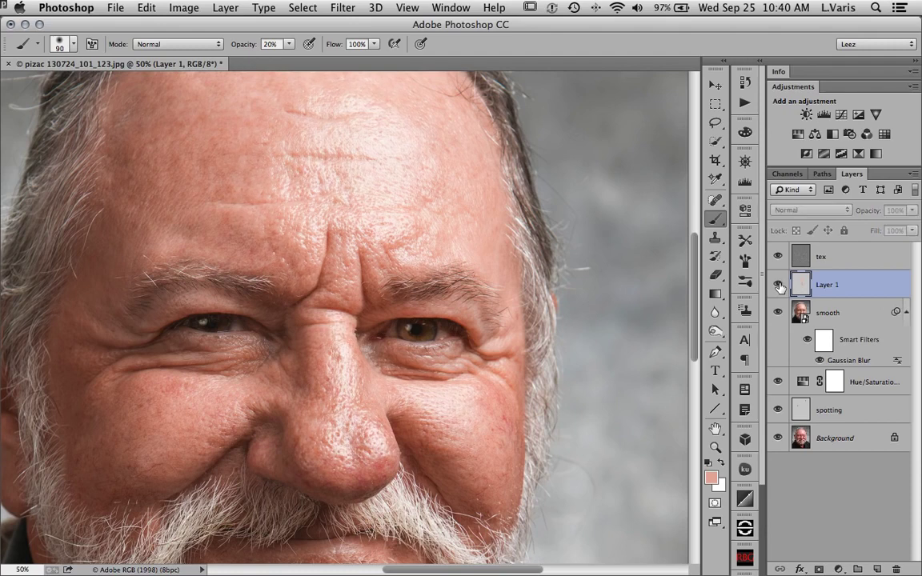
click(779, 286)
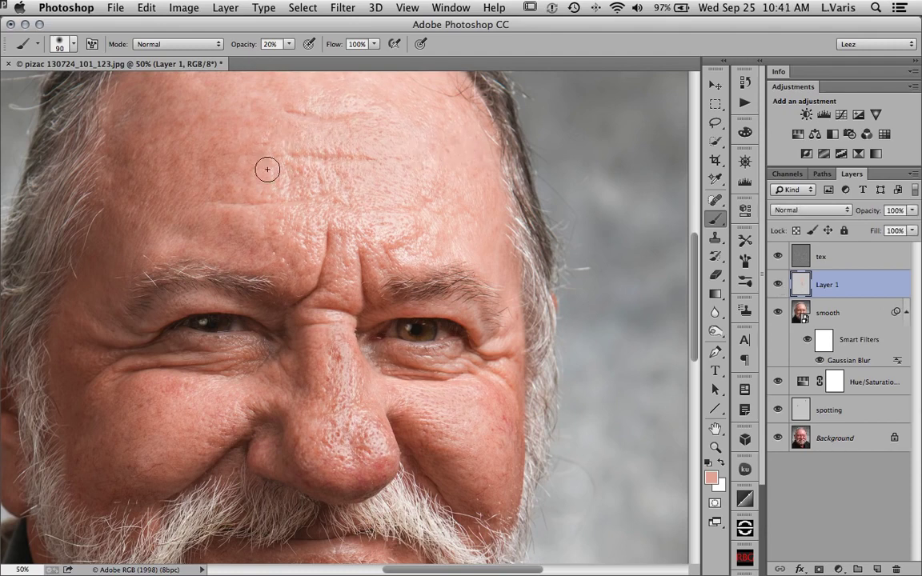
Enlarge the brush to 250 pixels and even out the forehead highlights at 20% opacity, comparing with the paint layer hidden and shown.
key(bracketright)
key(bracketright)
key(bracketright)
key(bracketright)
key(bracketright)
key(bracketright)
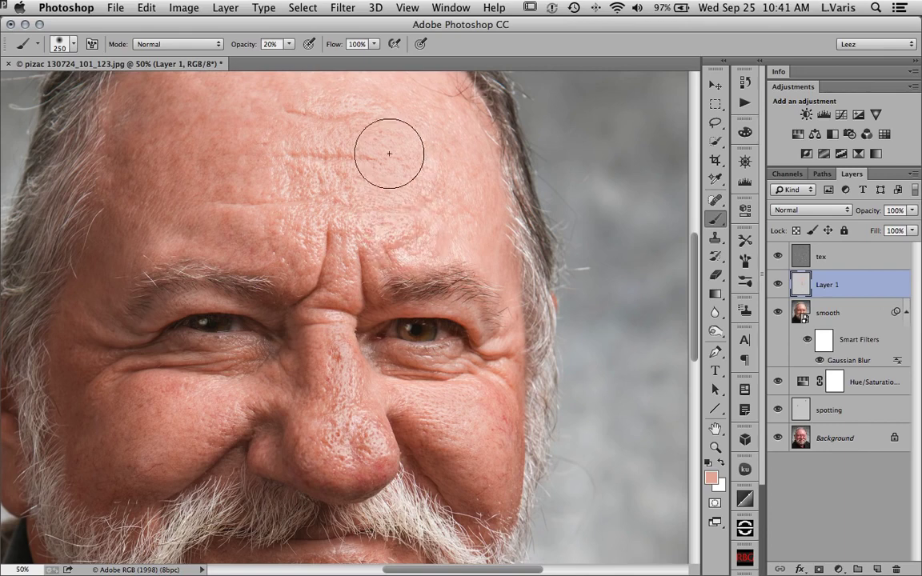
click(779, 285)
click(779, 285)
click(779, 285)
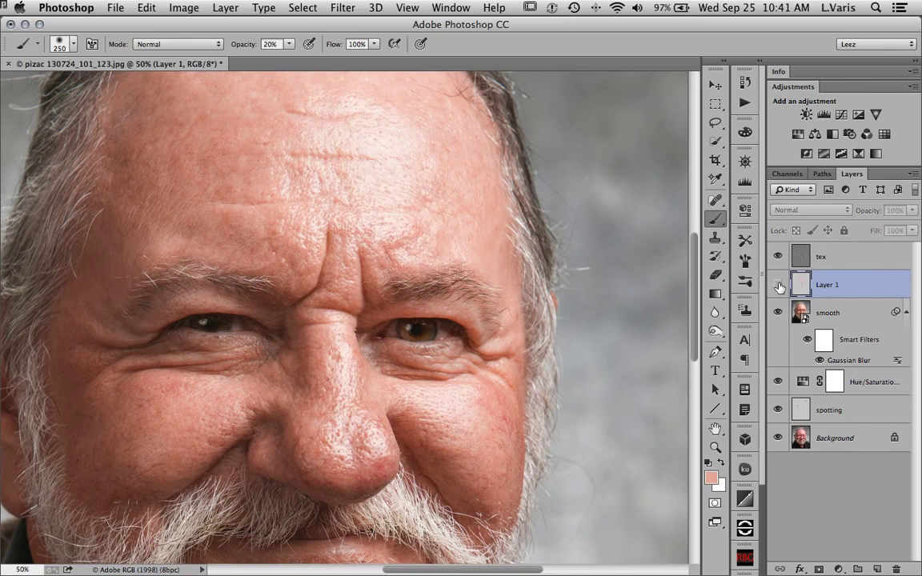
click(779, 286)
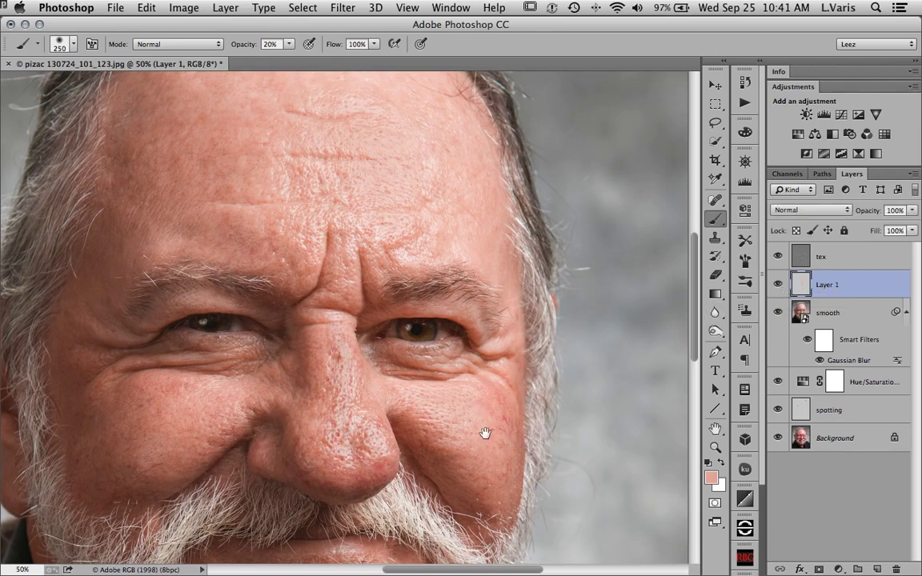
Sample the lip tone and paint down the lower lip highlight with a 60-pixel brush at 10% opacity.
drag(486, 433, 543, 263)
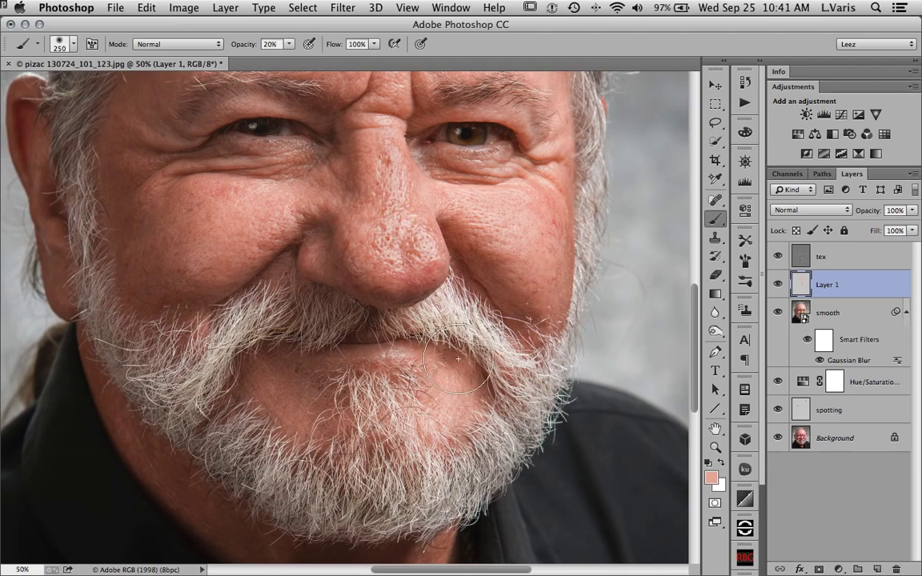
key(super+minus)
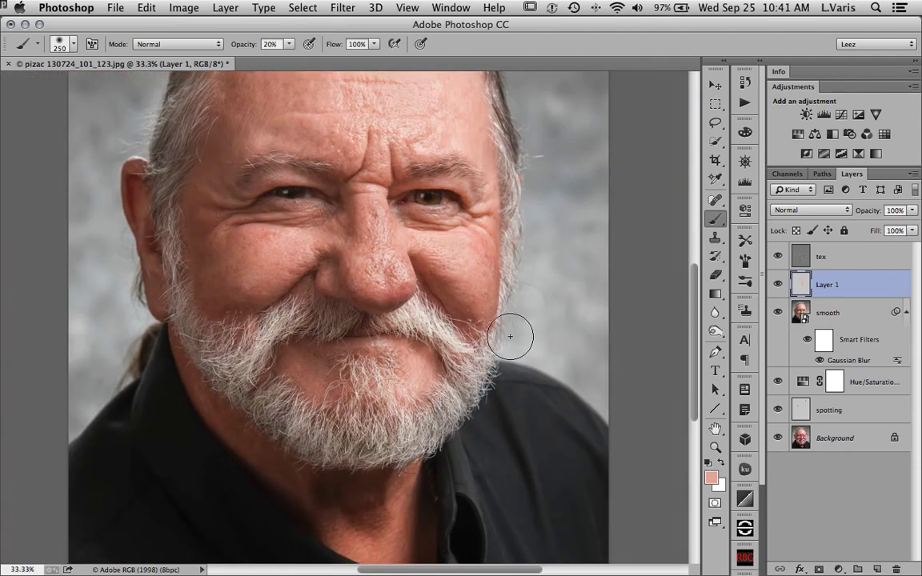
key(super+minus)
drag(469, 329, 420, 436)
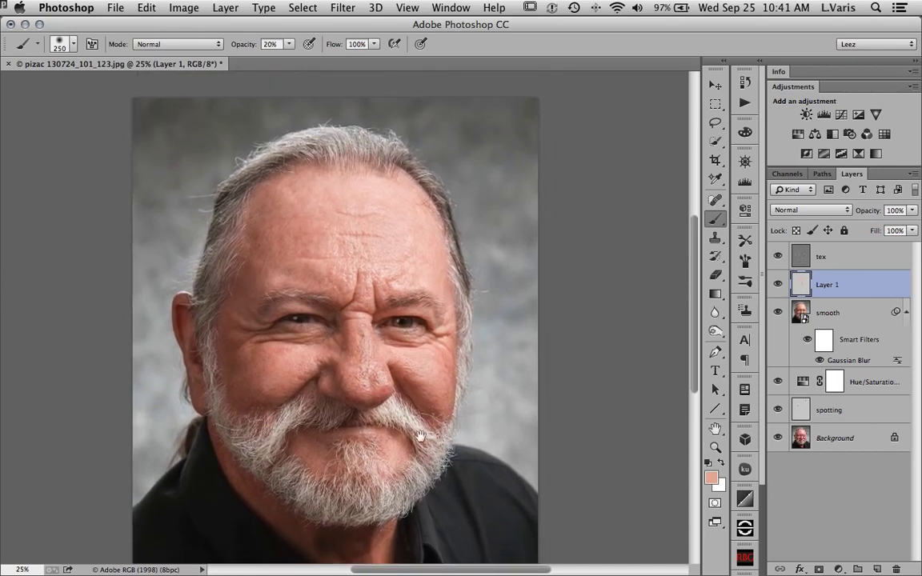
click(355, 433)
click(356, 433)
click(356, 434)
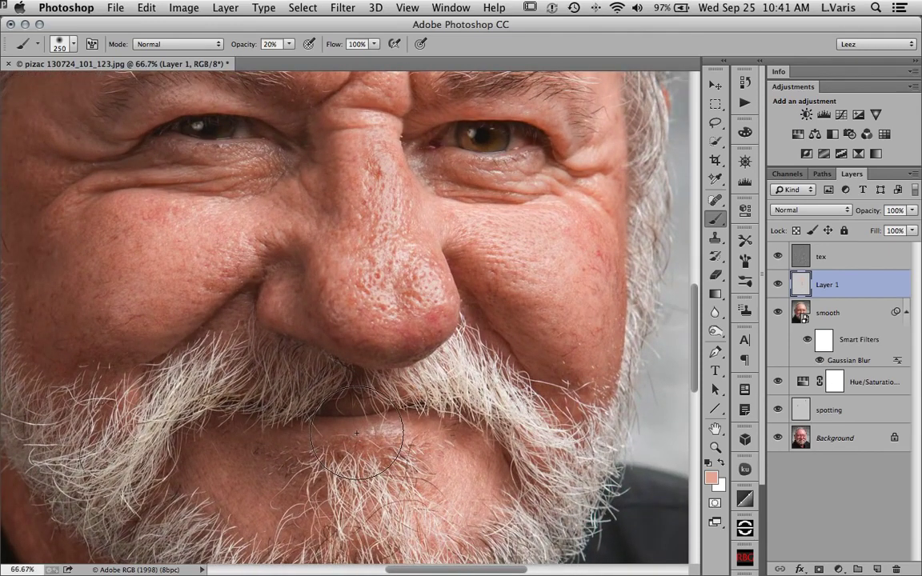
key(bracketleft)
key(bracketleft)
key(bracketleft)
key(bracketleft)
key(bracketleft)
key(bracketleft)
key(bracketleft)
key(bracketleft)
key(bracketleft)
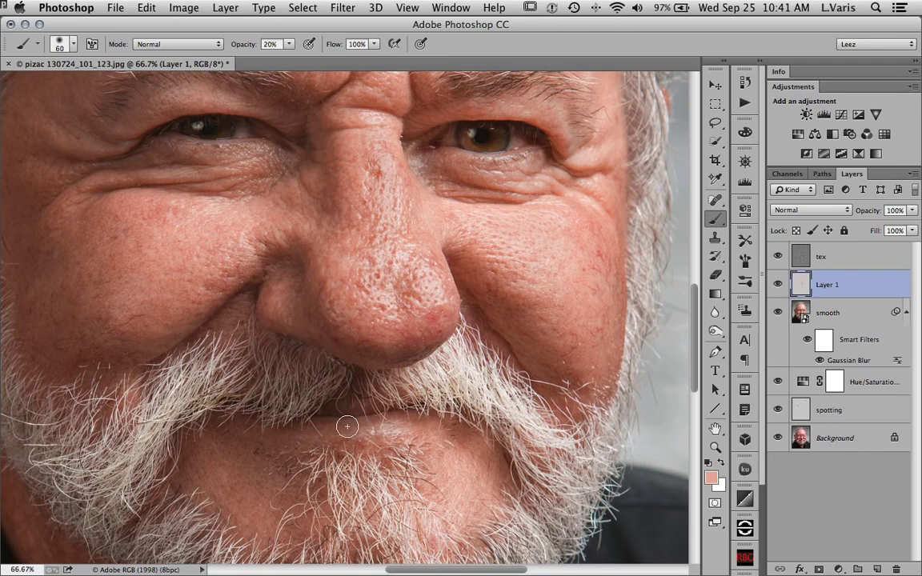
alt+click(355, 426)
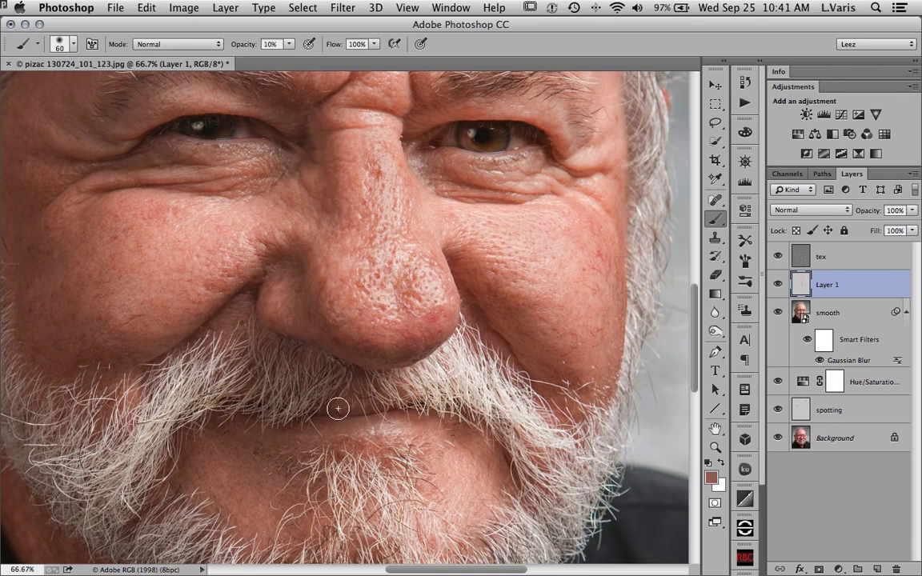
Toggle the paint layer's visibility up close and at 33.3% zoom to examine the retouched lip and overall face.
click(776, 285)
click(776, 285)
click(776, 285)
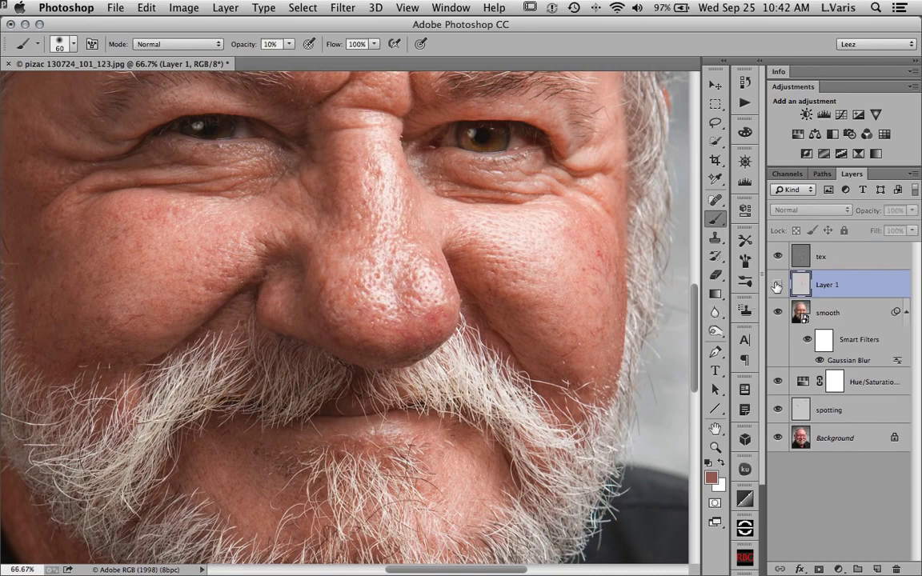
click(777, 285)
key(super+minus)
key(super+minus)
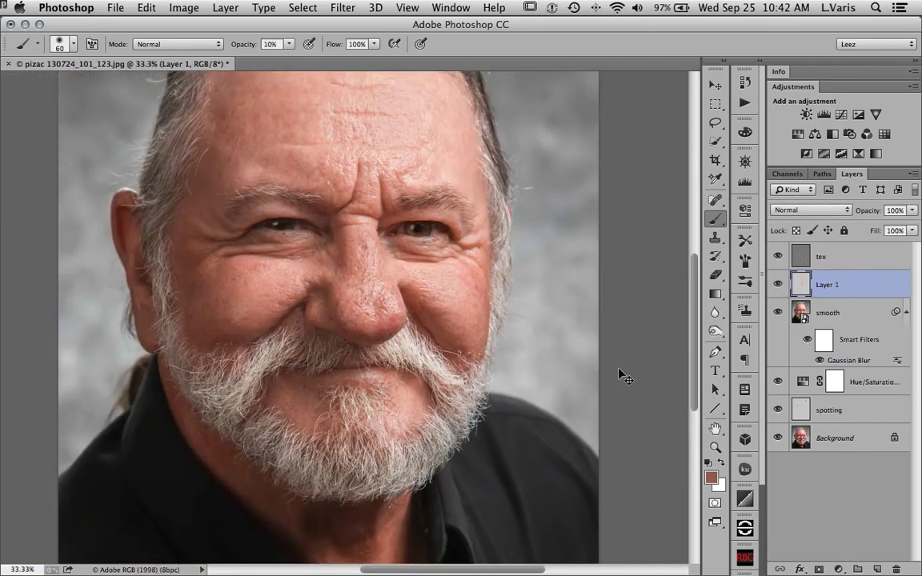
drag(440, 414, 427, 451)
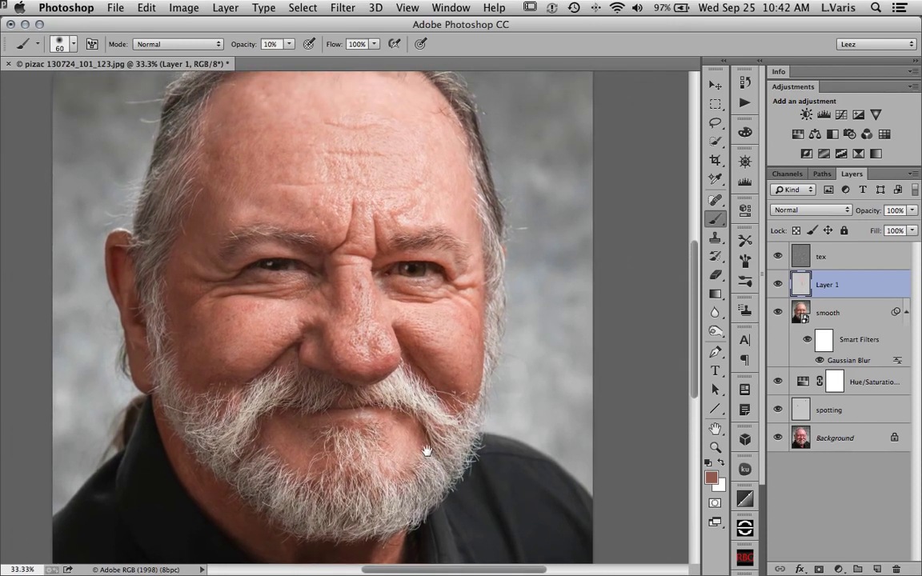
click(778, 285)
click(779, 285)
Paint sampled skin tones over the neck shadow below the beard at 10% opacity, reducing the brush from 125 to 40 pixels.
drag(363, 481, 360, 392)
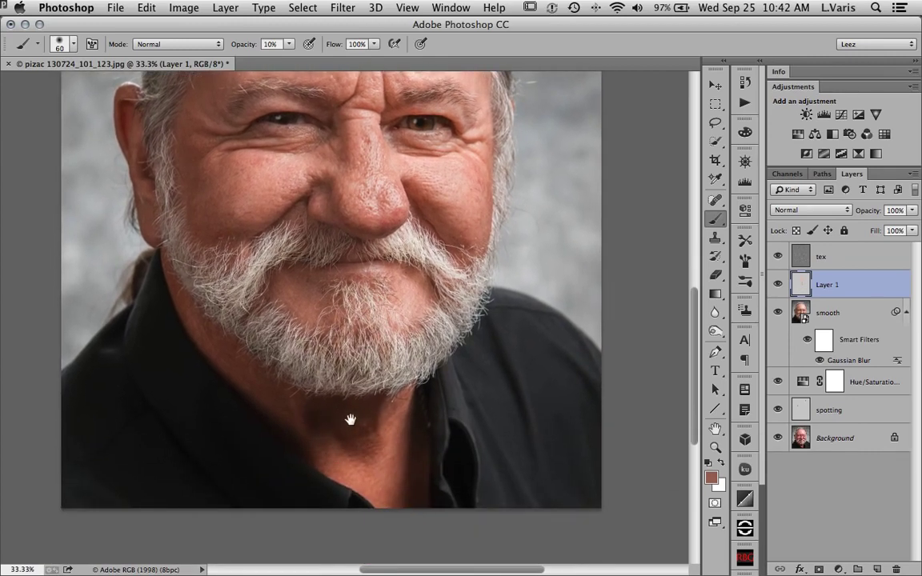
click(350, 421)
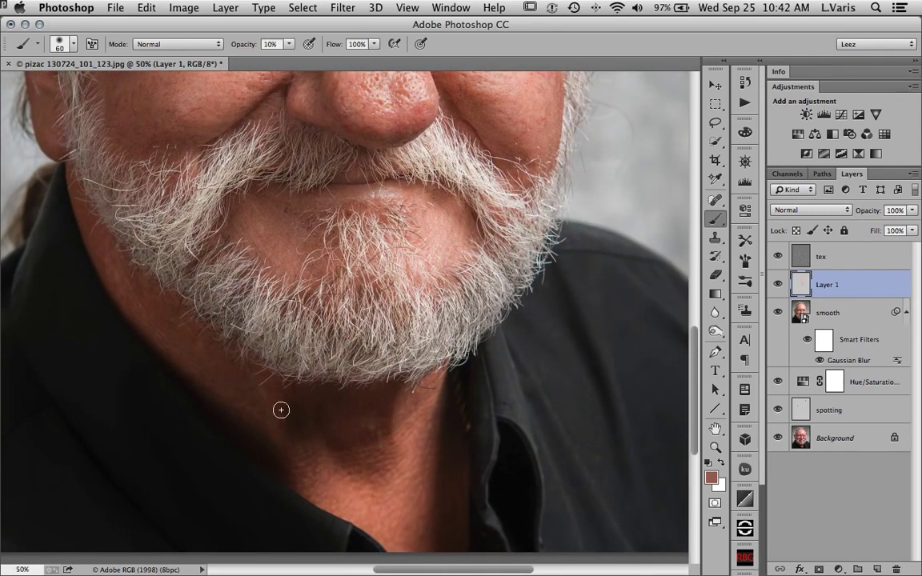
alt+click(241, 386)
key(bracketright)
key(bracketright)
key(bracketright)
key(bracketright)
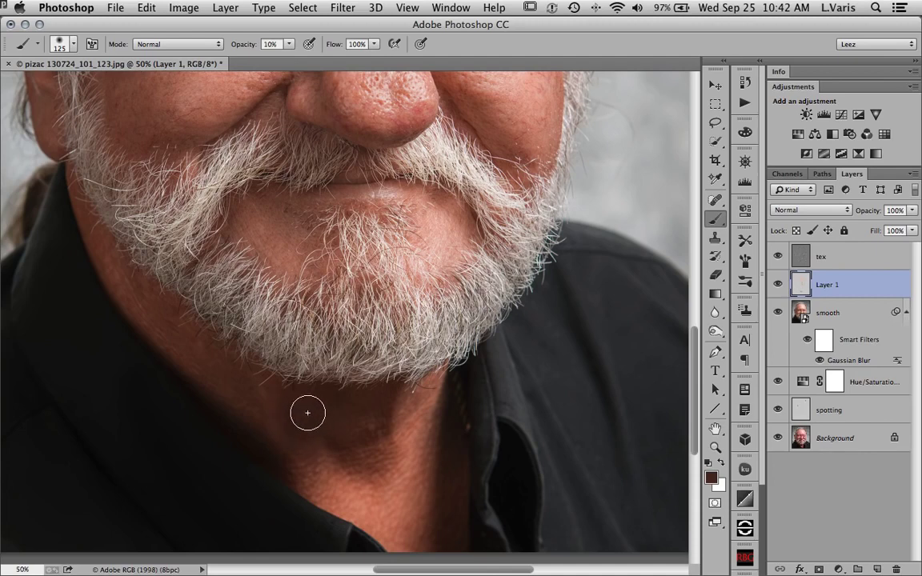
alt+click(397, 407)
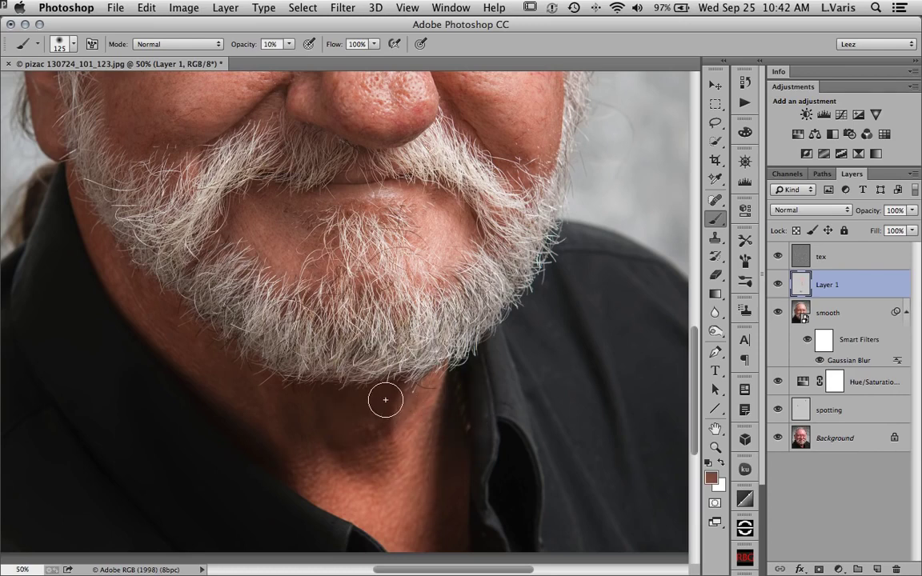
key(bracketleft)
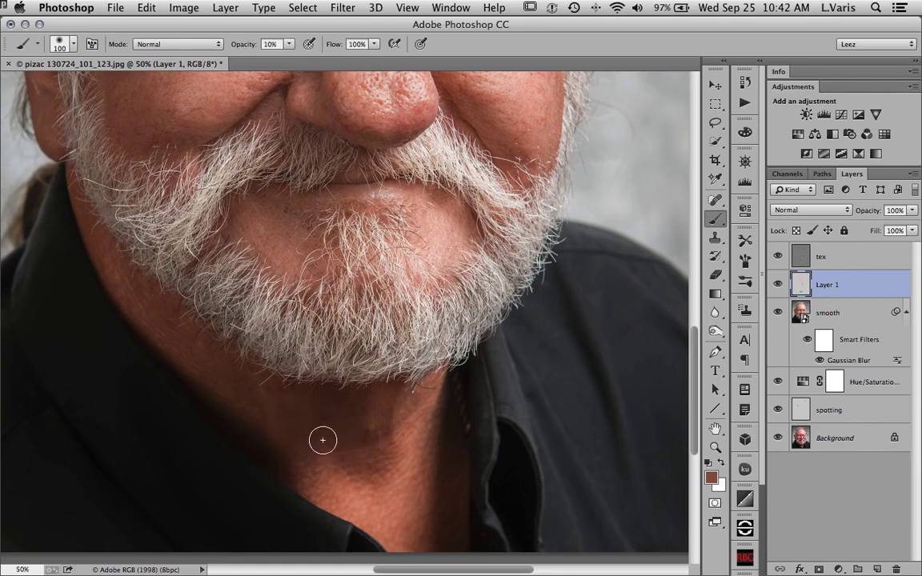
key(bracketleft)
key(bracketleft)
key(bracketleft)
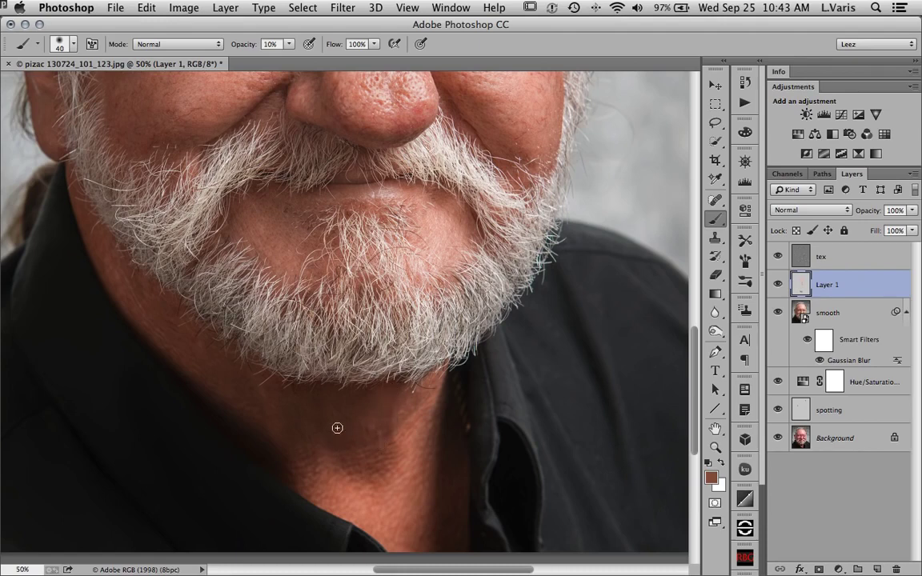
Hide the tex layer, blend the neck shadow with sampled tones using an 80 to 100-pixel brush at 10% opacity, and show the texture again.
click(777, 257)
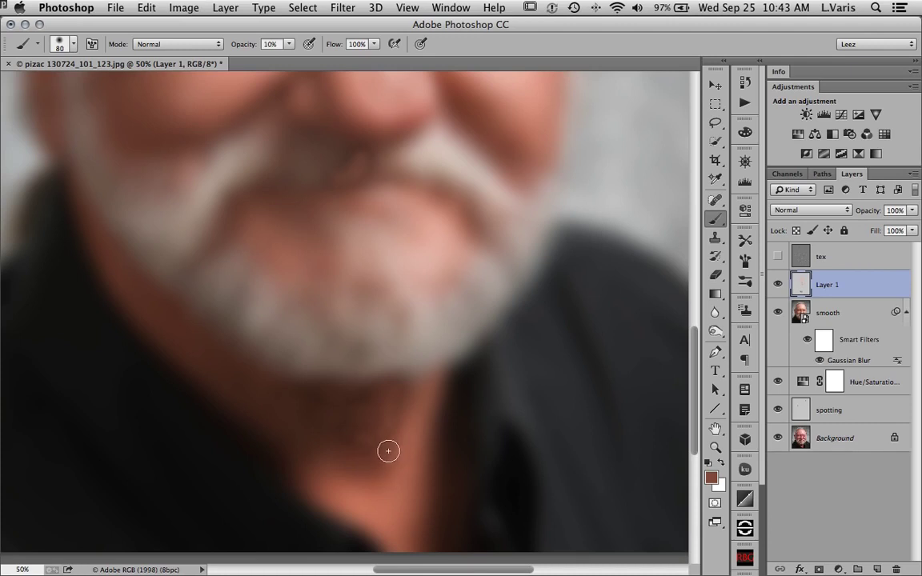
alt+click(295, 401)
key(bracketright)
key(bracketright)
click(777, 257)
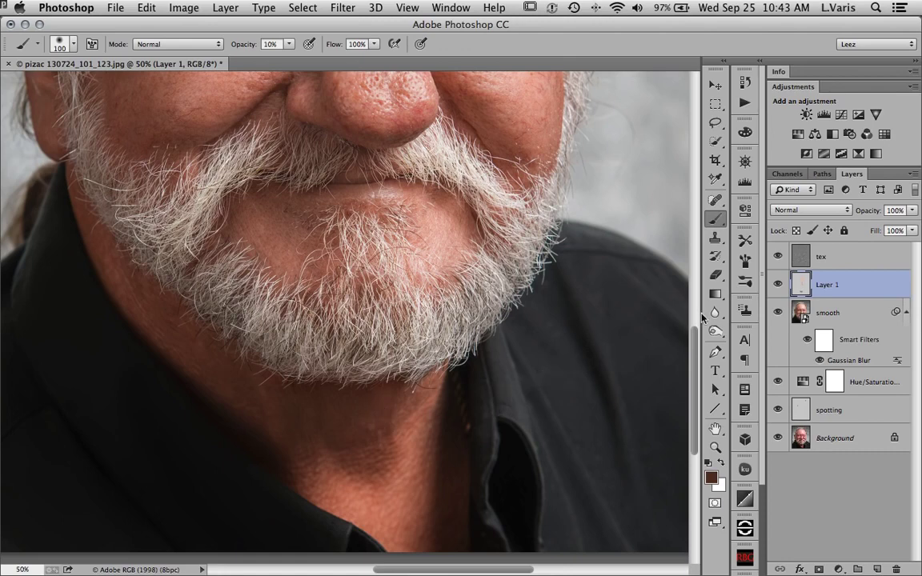
Toggle the paint layer's visibility on the neck and on the full portrait to examine the before and after.
click(777, 287)
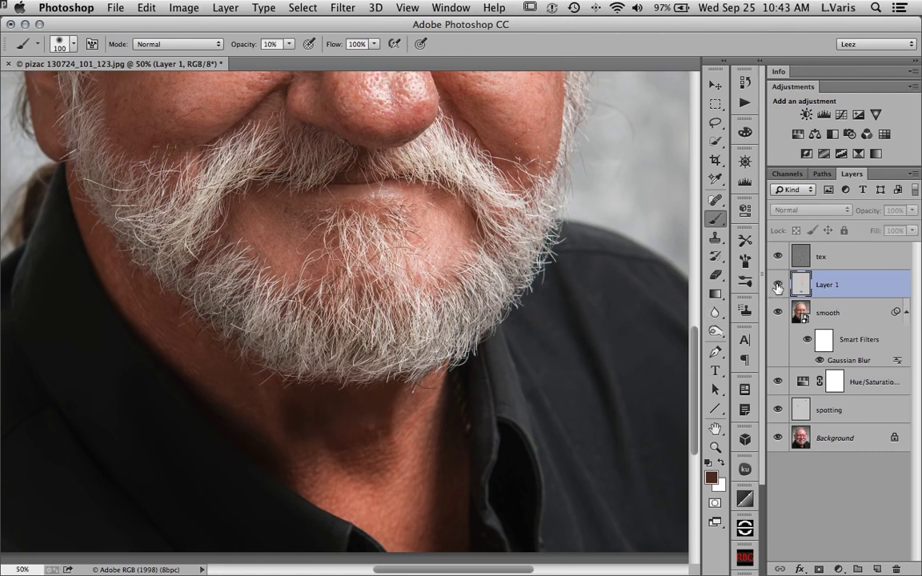
click(778, 286)
click(777, 287)
click(778, 286)
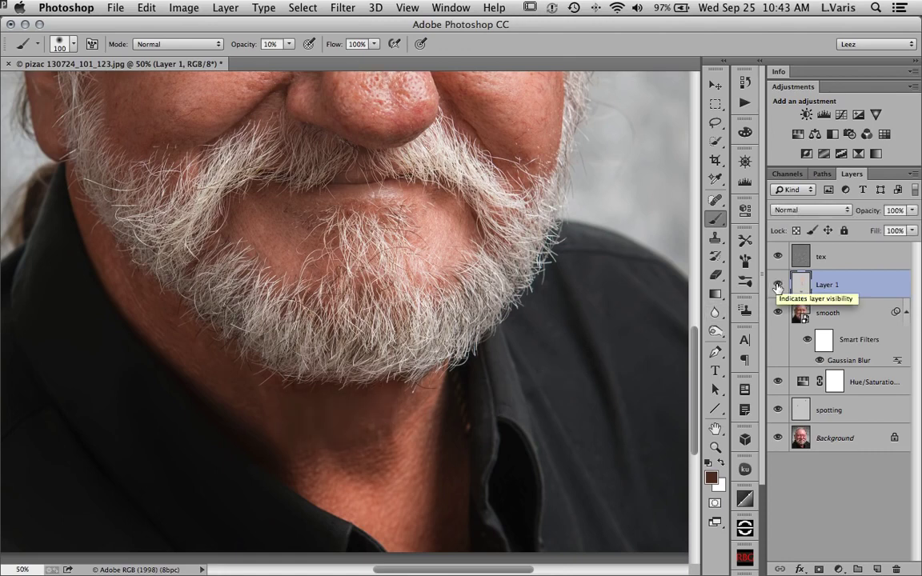
key(super+minus)
drag(518, 340, 405, 552)
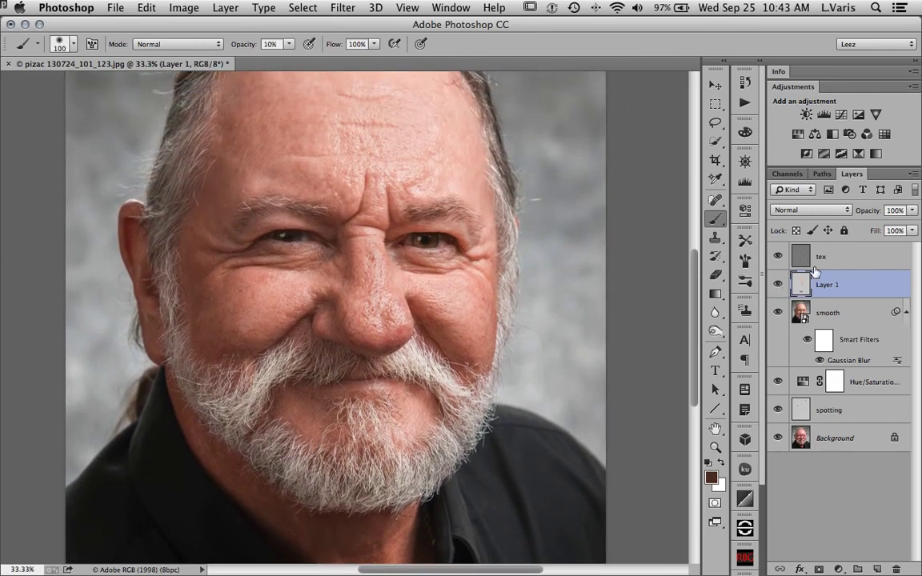
key(super+minus)
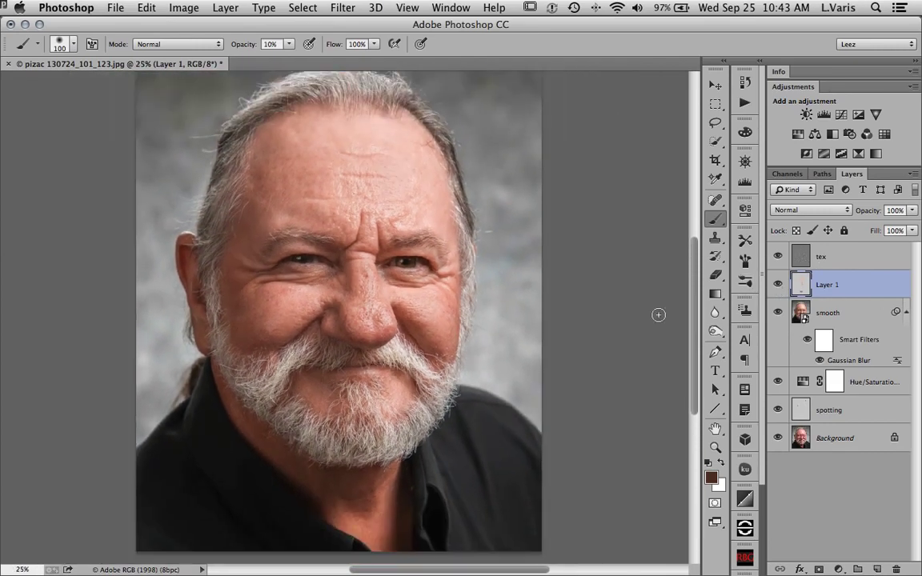
click(778, 284)
click(779, 284)
drag(350, 342, 353, 377)
Add an empty layer above the tex layer, clip it to the texture, and name it ret.
click(331, 368)
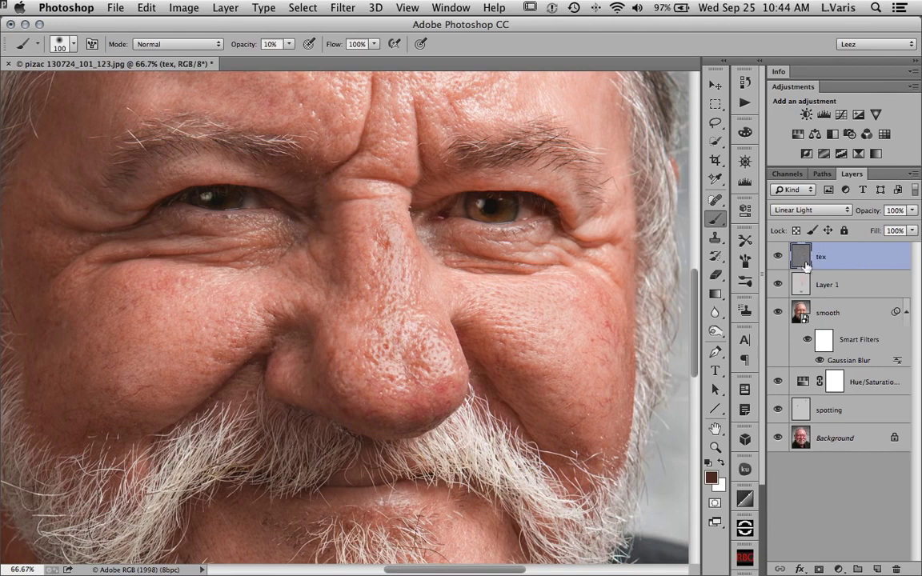
key(alt+shift+super+n)
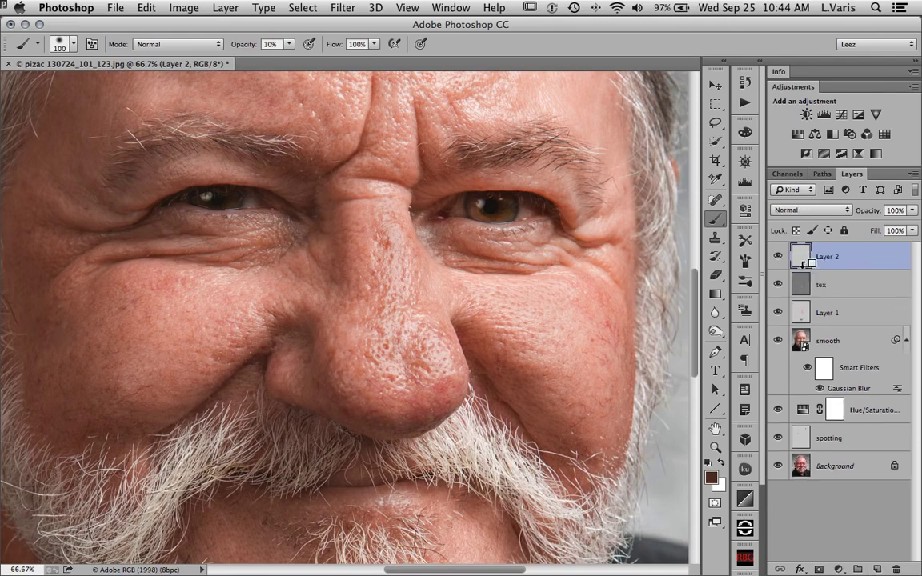
alt+click(804, 270)
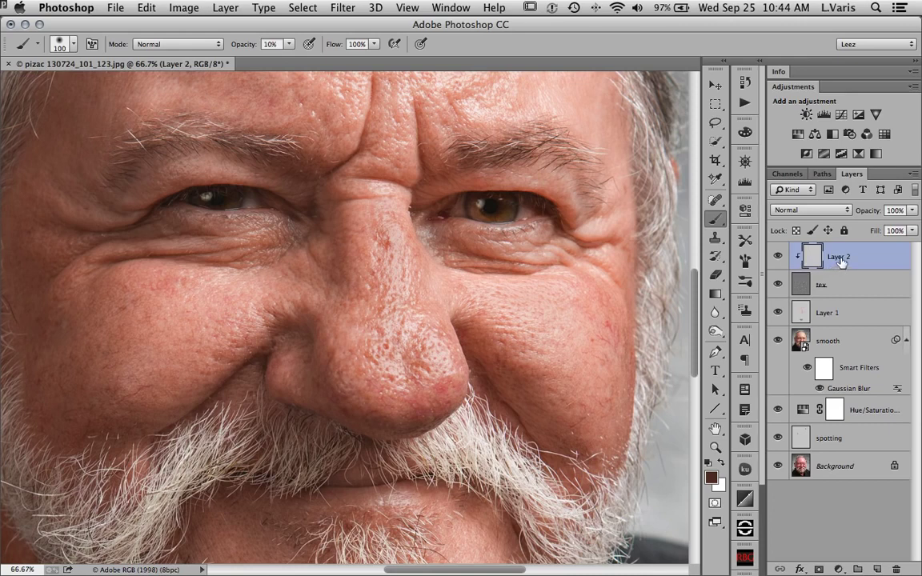
double_click(847, 257)
text(ret)
Rename the paint layer between the texture and smooth layers as re-color.
click(837, 315)
double_click(828, 313)
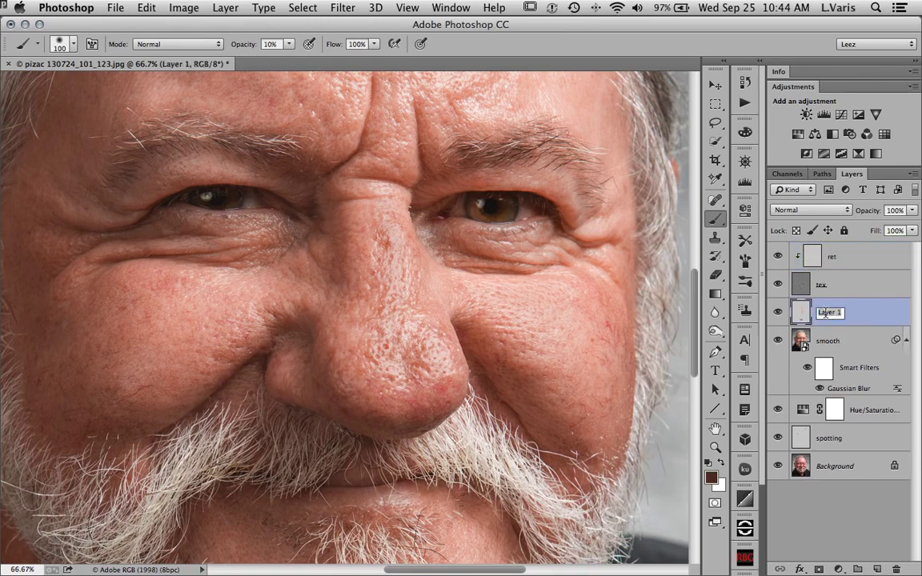
text(t)
text(e-color)
key(Return)
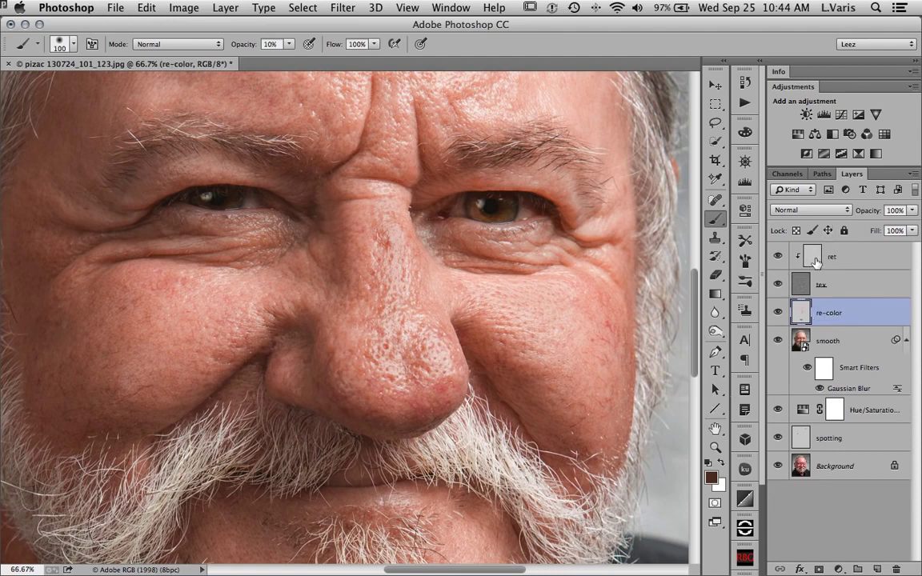
Set the ret layer's blend mode to Soft Light.
click(815, 263)
click(813, 211)
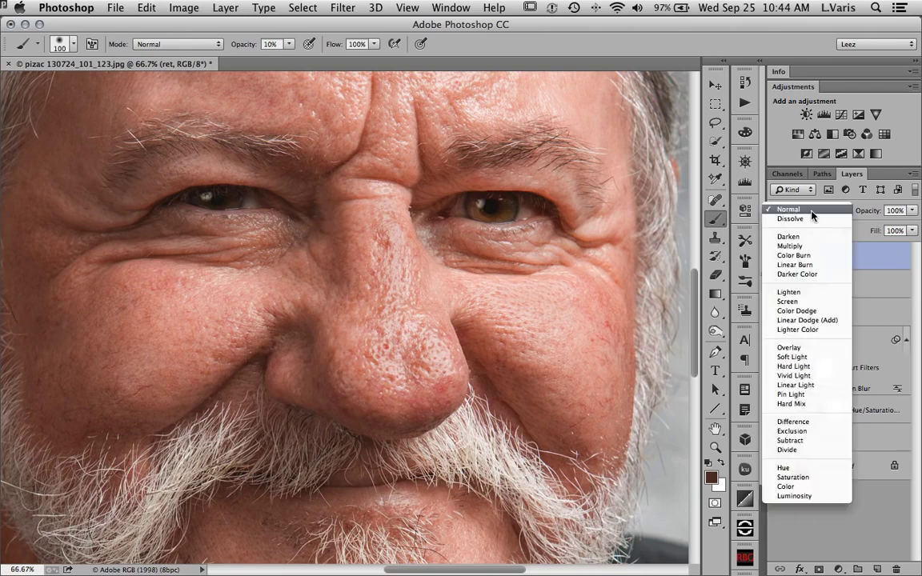
click(813, 357)
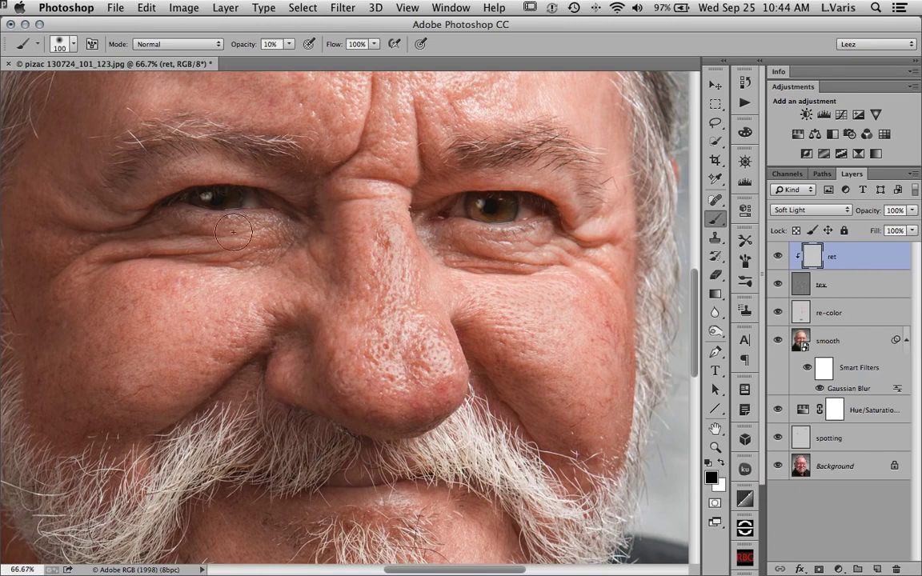
Lighten the dark pores on the nose with white using a 9 to 25-pixel brush at 5% opacity, and compare before and after.
click(289, 46)
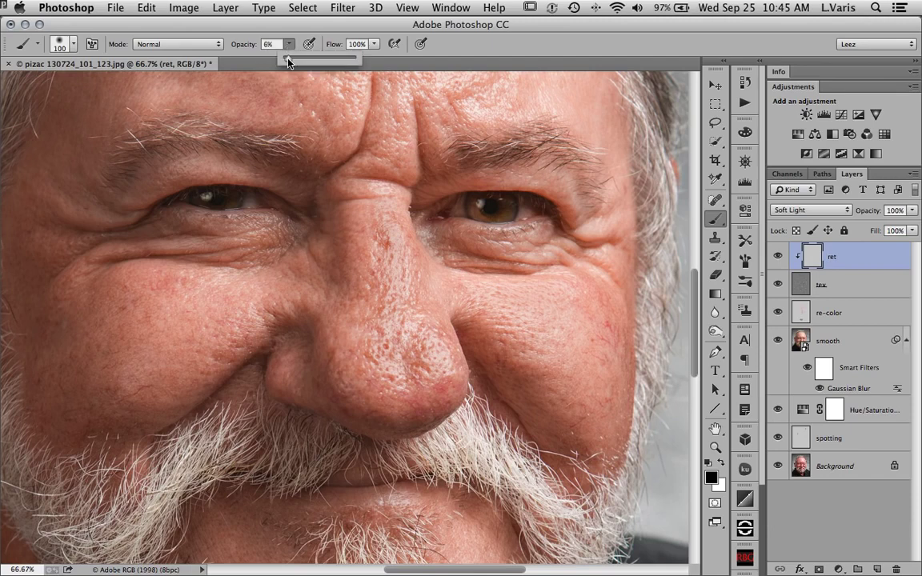
click(425, 36)
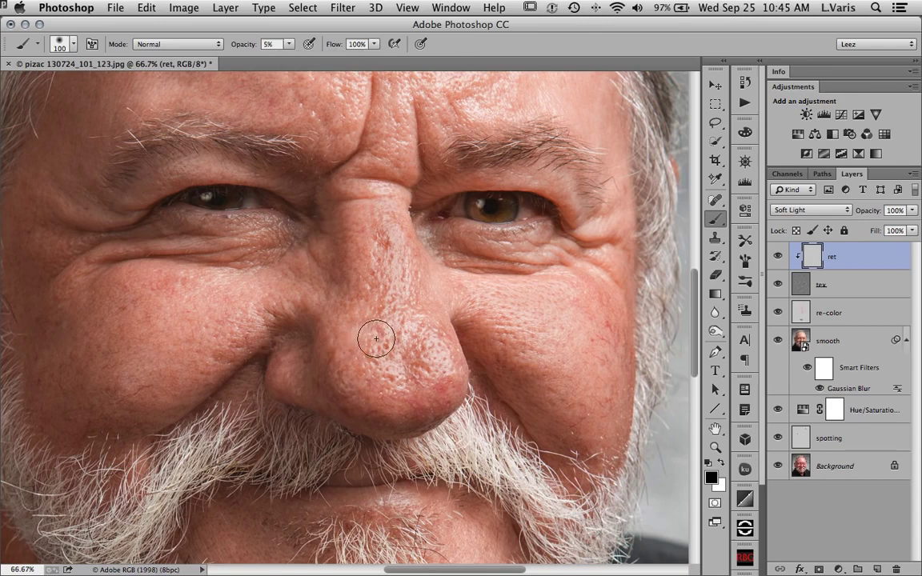
key(bracketleft)
key(bracketleft)
key(bracketleft)
key(bracketleft)
key(bracketleft)
key(bracketleft)
key(bracketleft)
key(bracketleft)
key(bracketleft)
key(bracketleft)
click(722, 462)
super+click(373, 293)
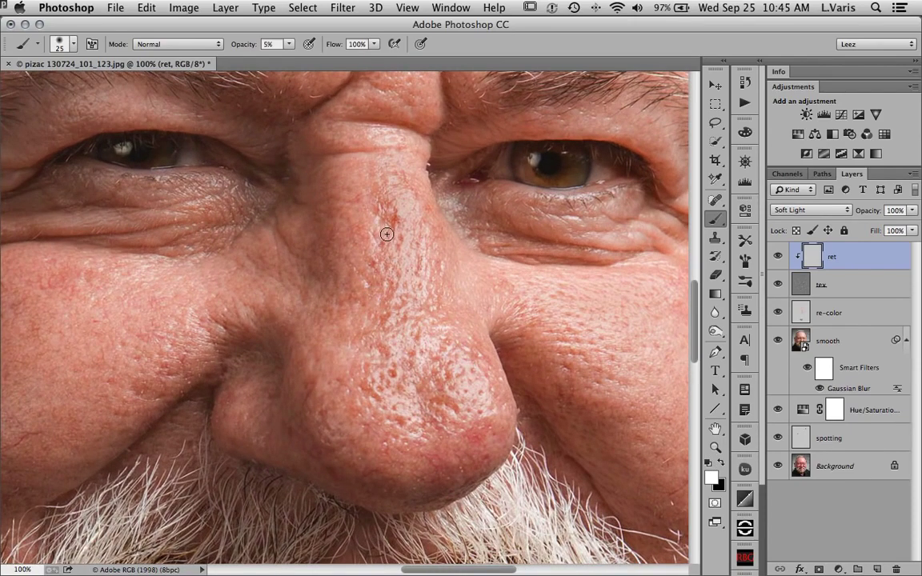
key(bracketleft)
key(bracketleft)
key(bracketleft)
key(bracketleft)
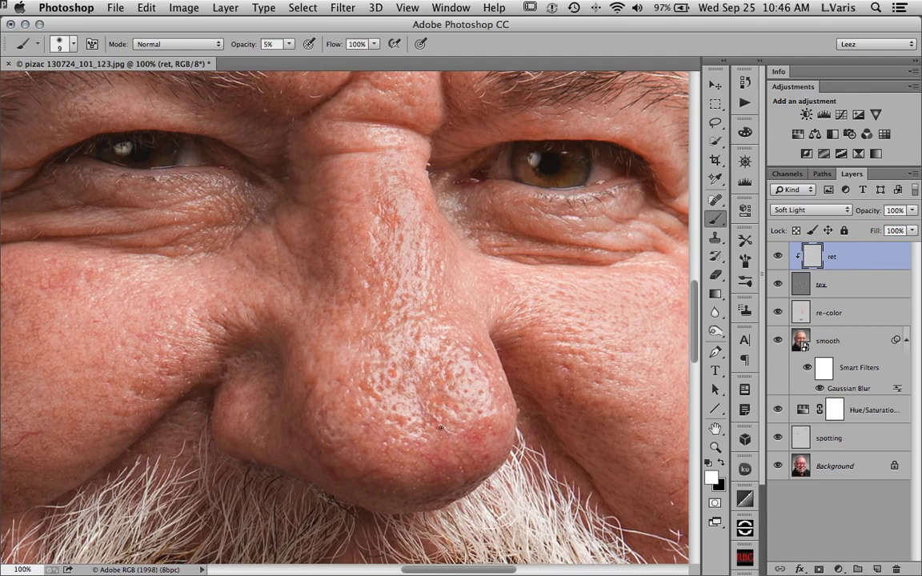
click(778, 257)
click(778, 257)
Lighten the fine red veins on the cheek with a 2-pixel white brush at 5% opacity, toggling the ret layer to compare.
drag(89, 422, 274, 420)
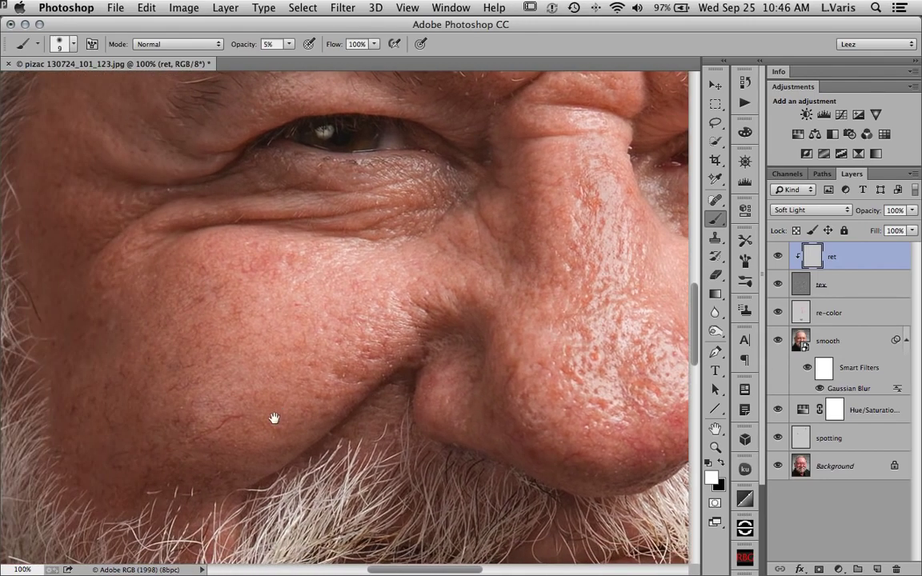
super+click(186, 436)
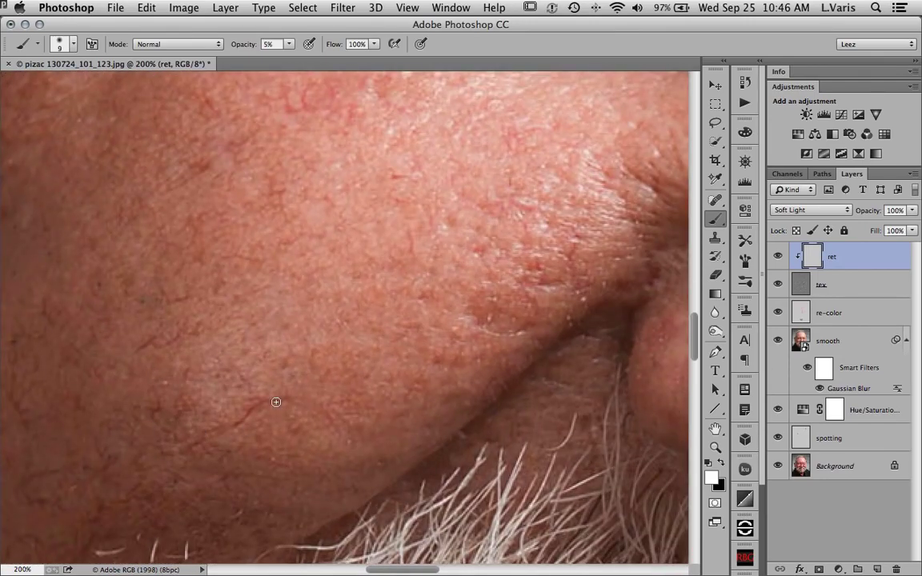
key(bracketleft)
key(bracketleft)
key(bracketleft)
key(bracketleft)
drag(141, 299, 178, 298)
click(779, 256)
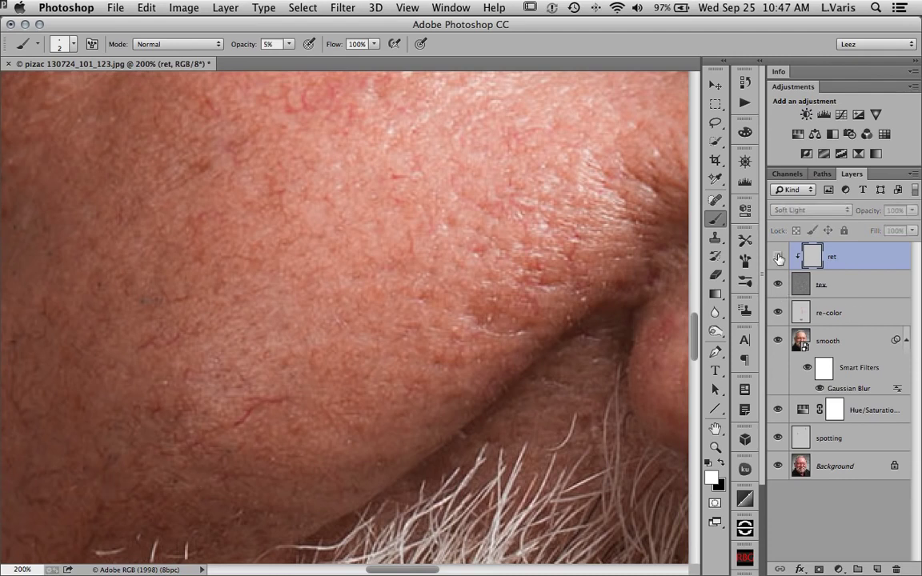
click(779, 256)
click(779, 256)
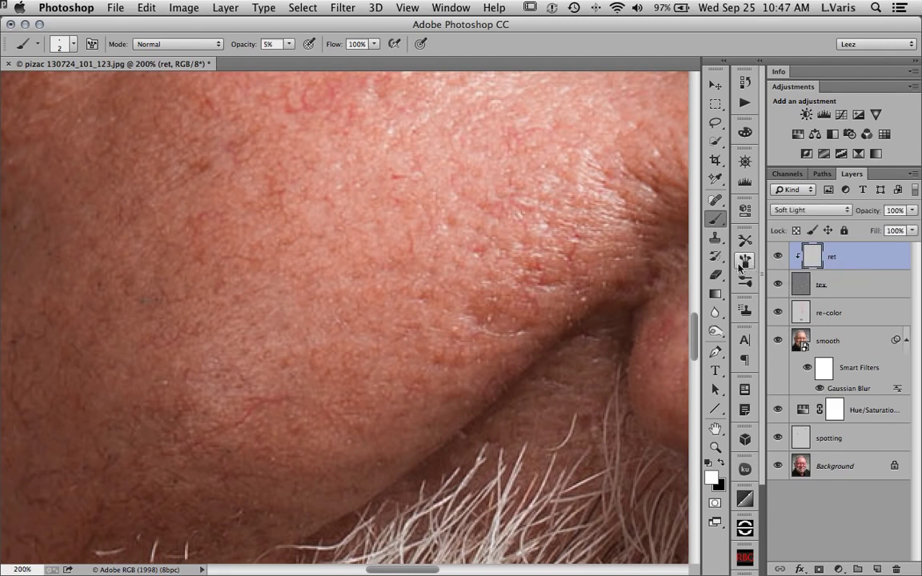
Brighten the catchlights in both eyes with white using a 10 to 15-pixel brush, and toggle the ret layer to compare.
key(super+minus)
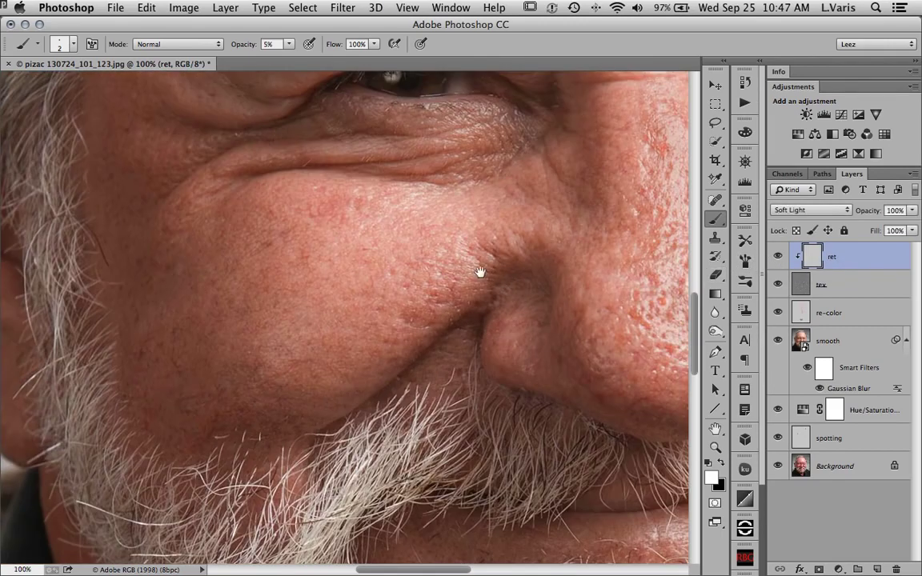
drag(479, 268, 249, 383)
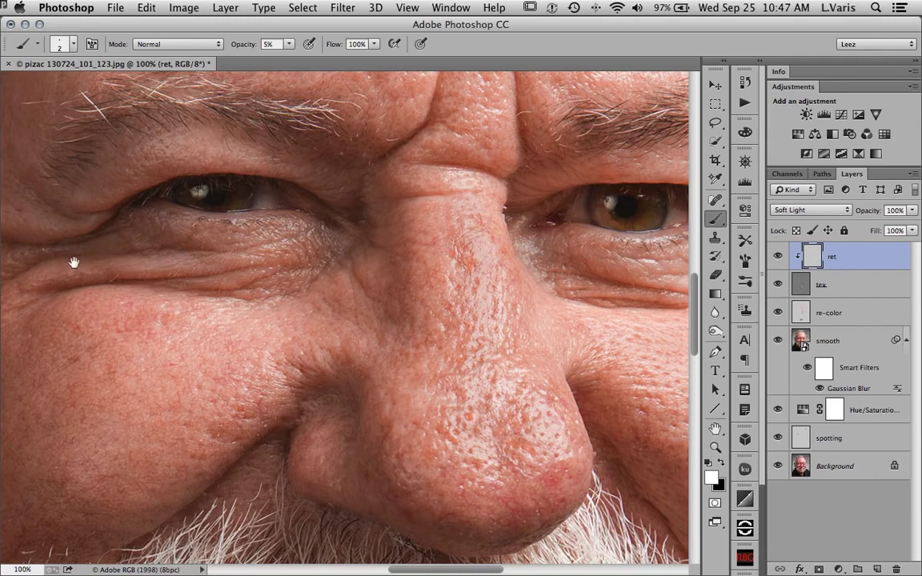
mouse_move(645, 320)
mouse_down()
mouse_move(531, 329)
mouse_move(480, 315)
mouse_up()
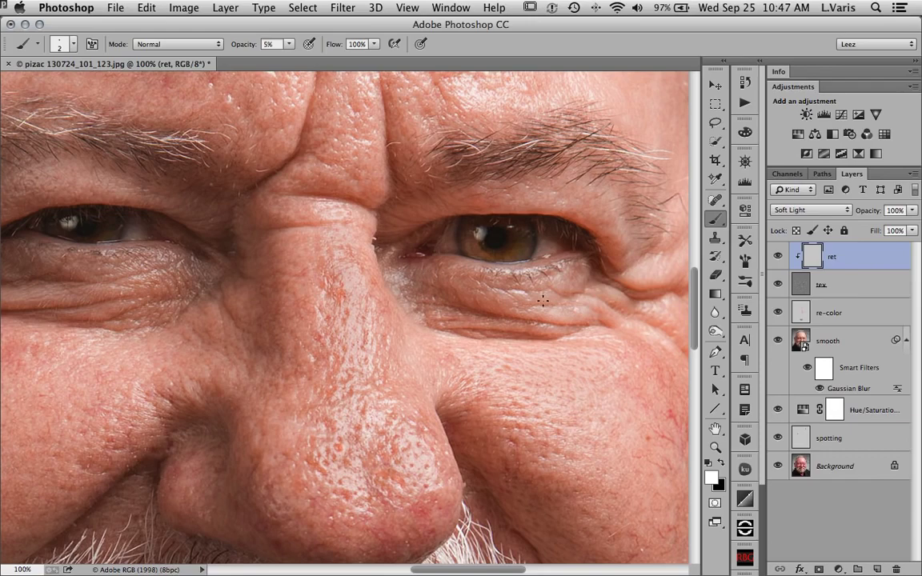
key(super+minus)
key(super+minus)
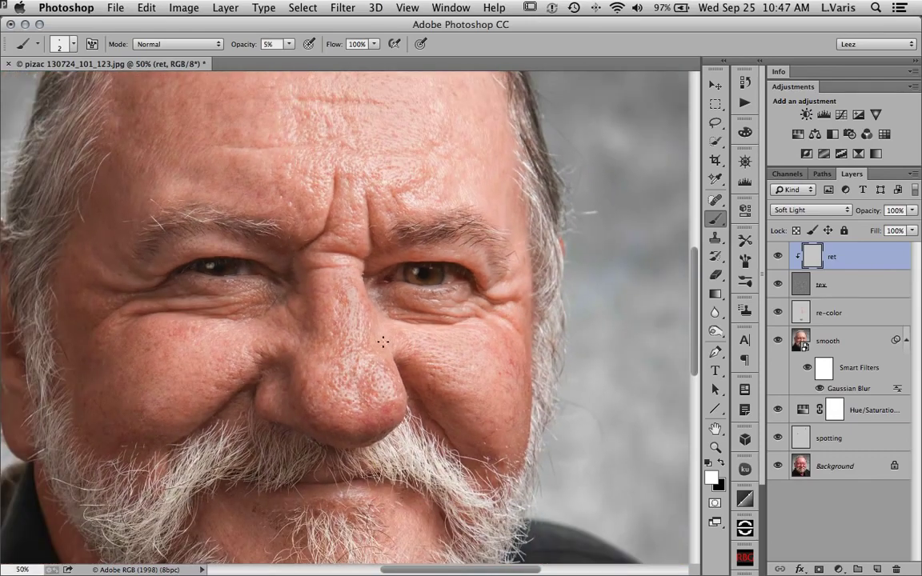
drag(364, 364, 412, 340)
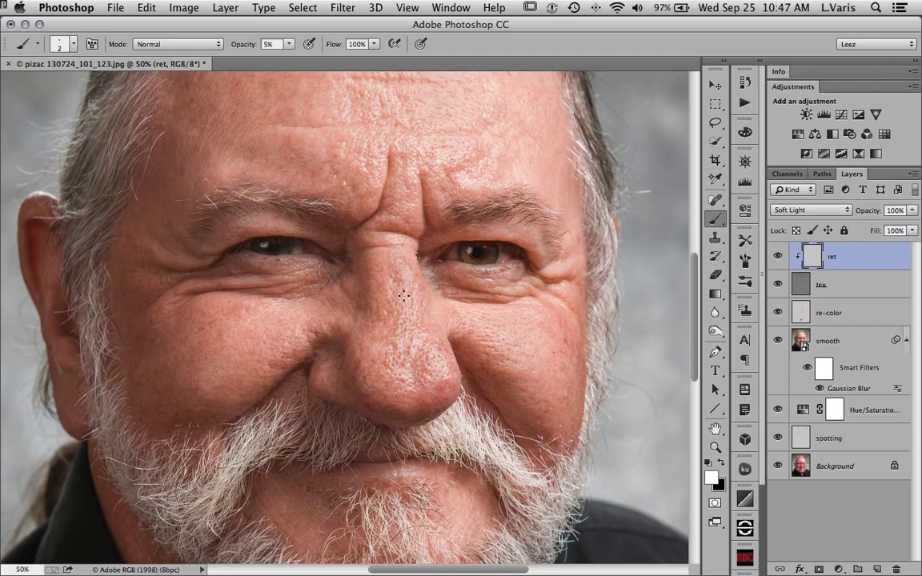
super+click(288, 267)
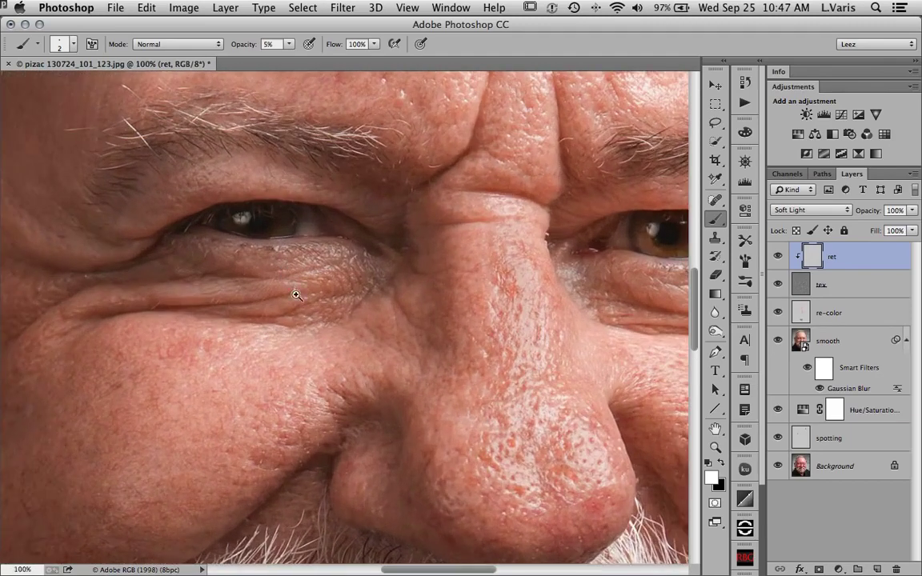
drag(507, 301, 405, 336)
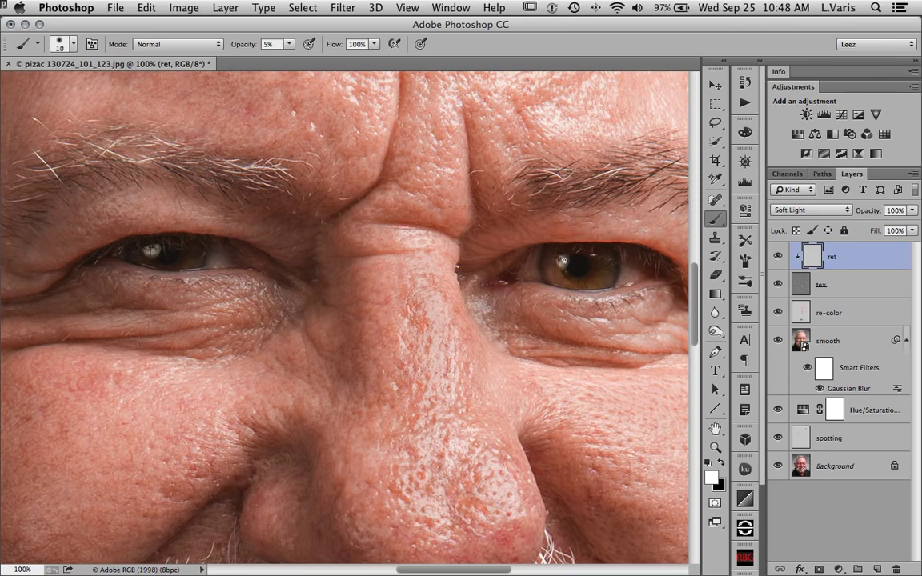
key(bracketright)
click(563, 263)
key(bracketleft)
drag(152, 251, 147, 252)
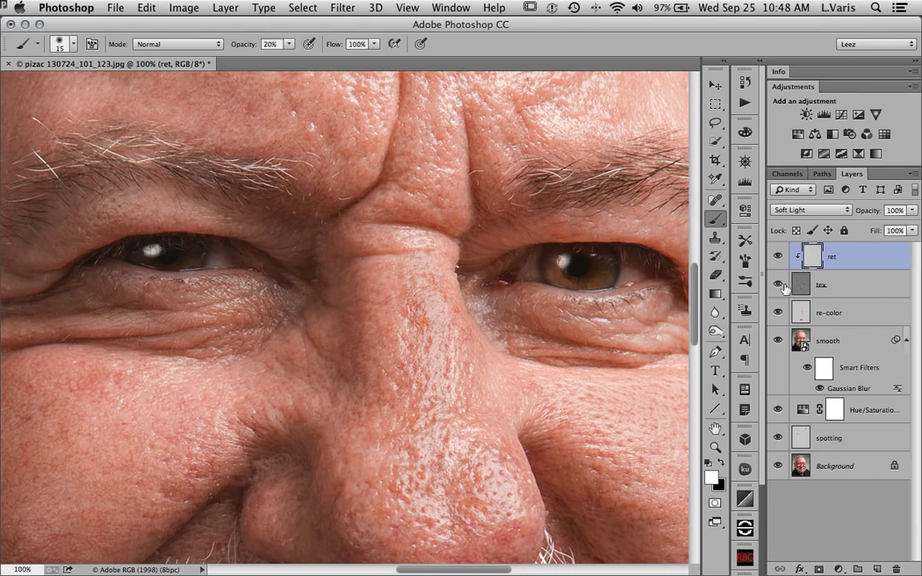
click(778, 256)
click(779, 257)
click(779, 256)
click(778, 256)
Lighten the irises and the white of the darker eye with a 30-pixel white brush at 10% opacity.
key(bracketright)
key(bracketright)
mouse_move(602, 273)
mouse_down()
mouse_move(574, 281)
mouse_move(594, 279)
mouse_move(601, 264)
mouse_move(594, 279)
mouse_move(597, 268)
mouse_move(556, 259)
mouse_move(598, 271)
mouse_up()
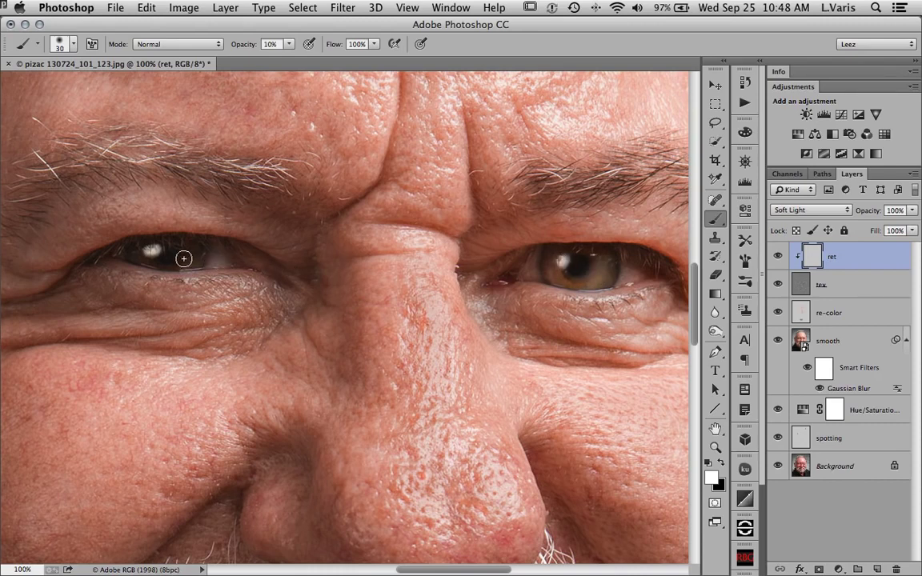
mouse_move(187, 261)
mouse_down()
mouse_move(189, 249)
mouse_move(176, 262)
mouse_move(214, 260)
mouse_up()
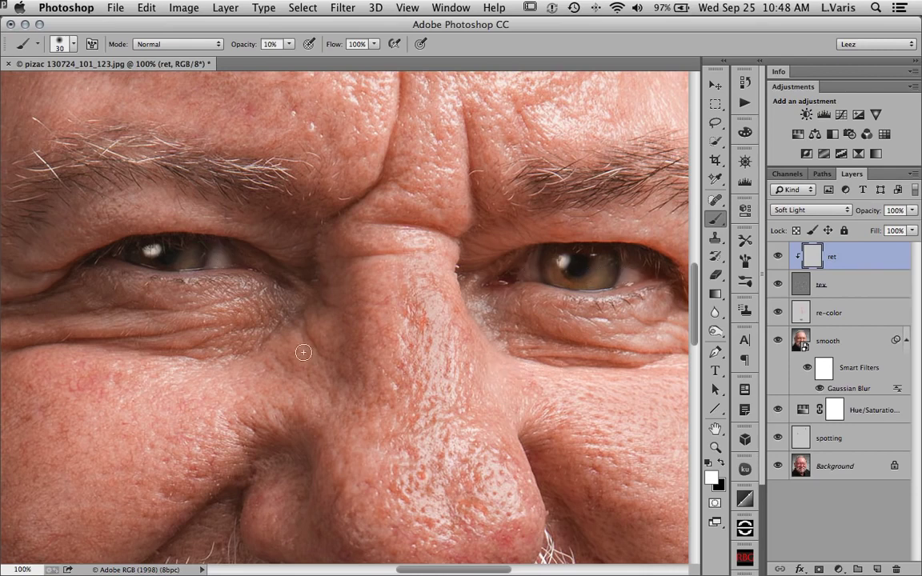
Toggle the ret layer on the full portrait and compare the retouched image with the Background layer alone.
key(super+minus)
key(super+minus)
key(super+minus)
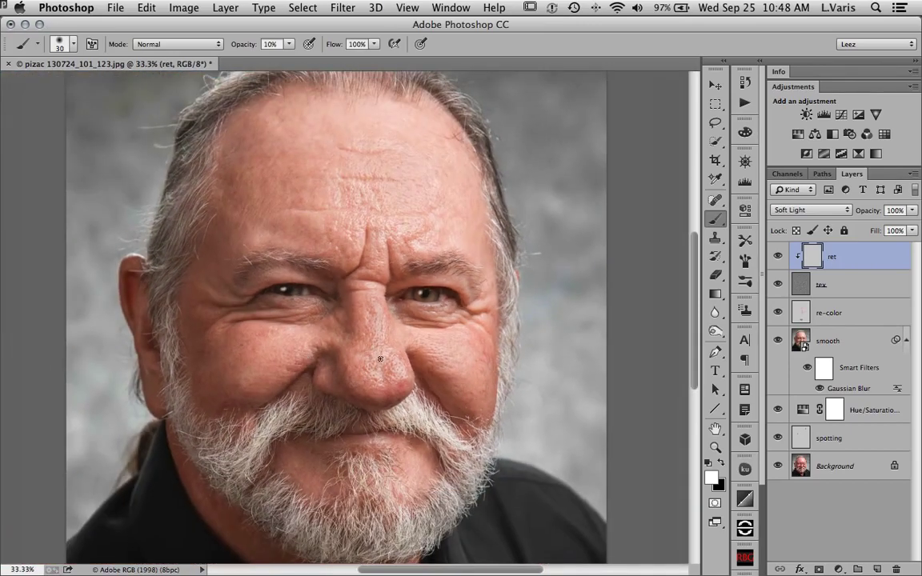
scroll(397, 329, down, 2)
scroll(397, 329, left, 2)
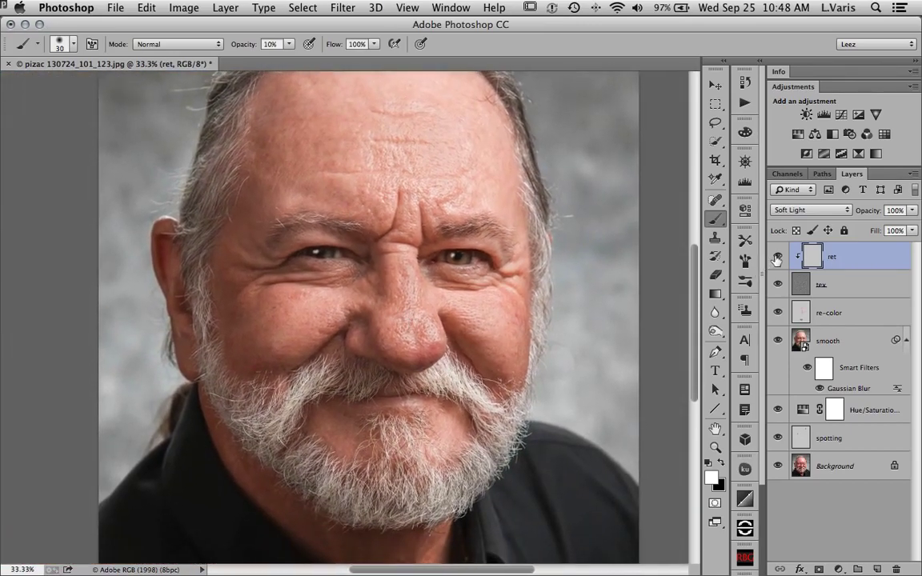
click(777, 256)
key(ctrl+minus)
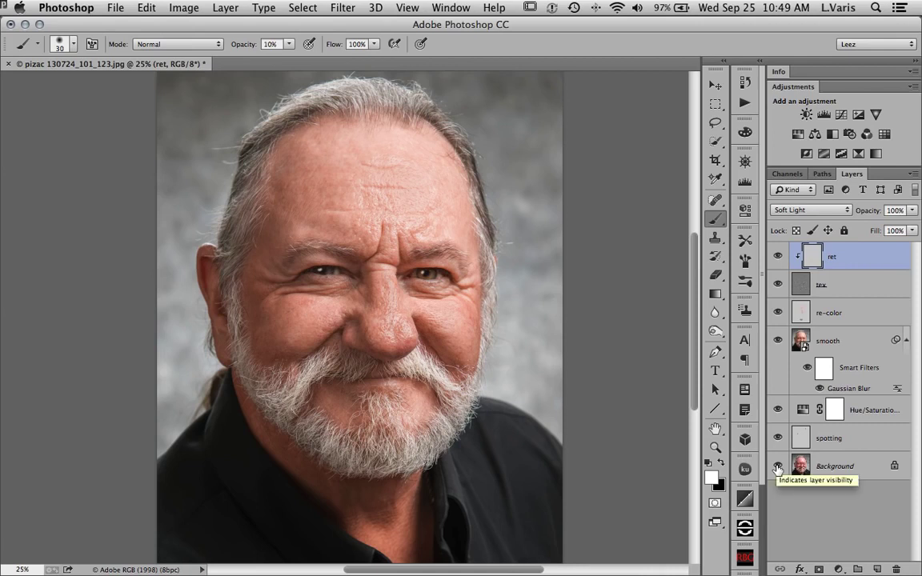
alt+click(778, 467)
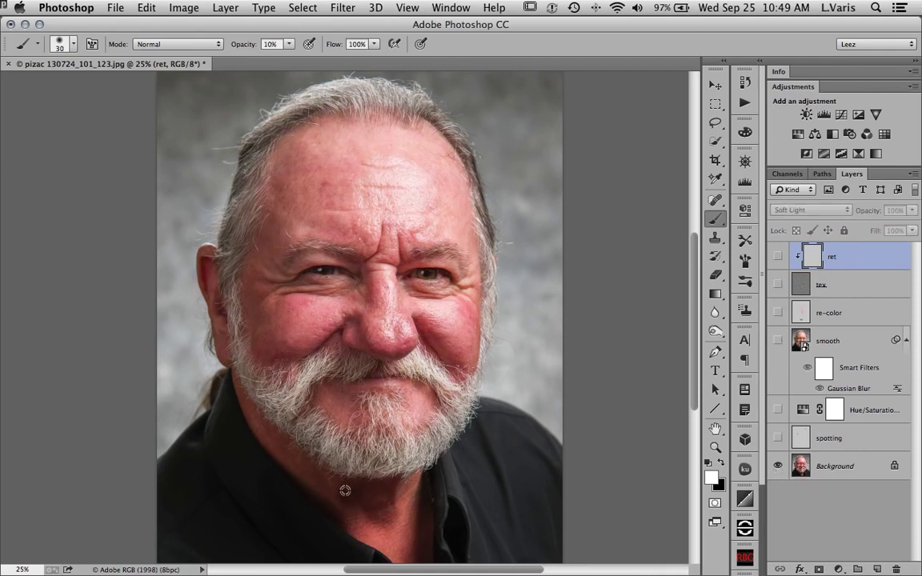
alt+click(779, 467)
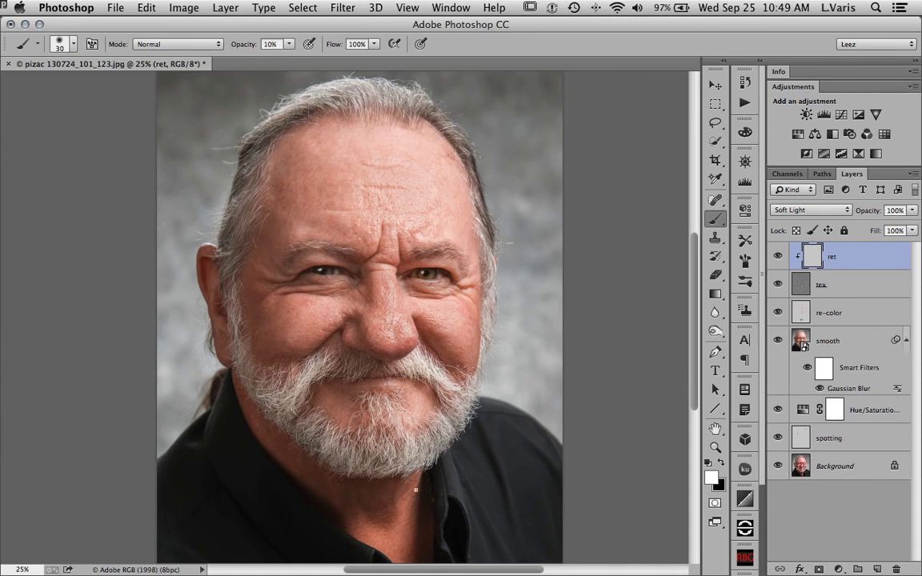
Toggle the re-color layer's visibility to examine its effect on the full portrait.
click(777, 312)
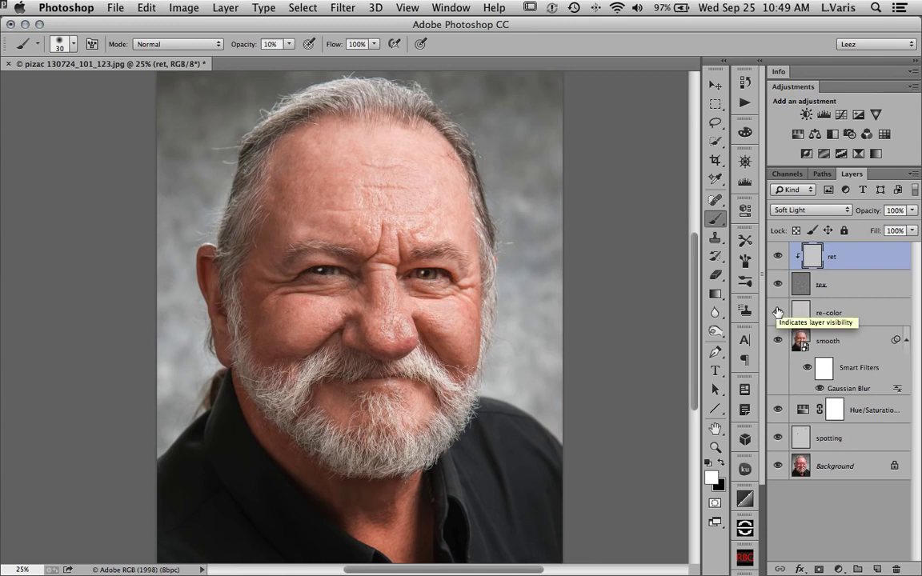
click(777, 313)
click(777, 313)
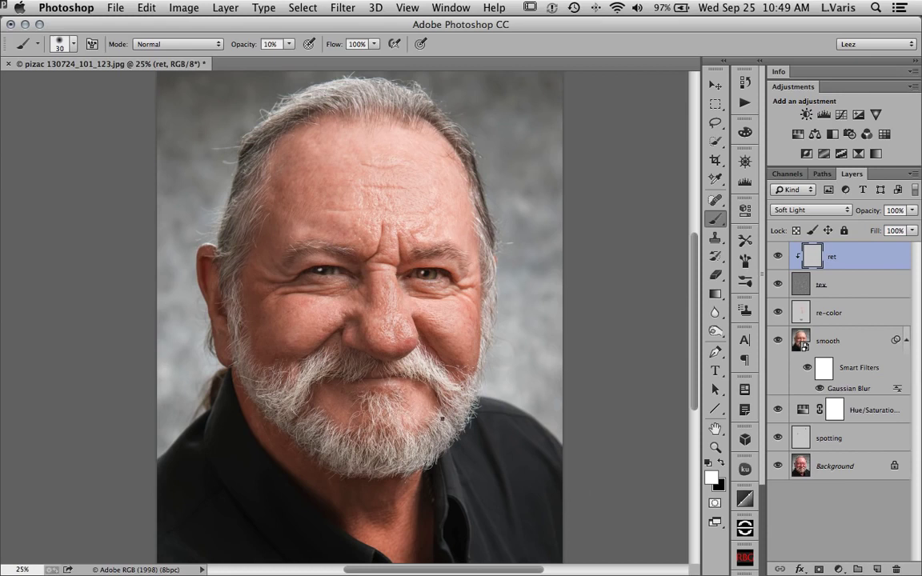
Add a new layer above the ret layer and set up the linear Gradient tool with black as the foreground colour at 20% opacity.
drag(447, 354, 447, 384)
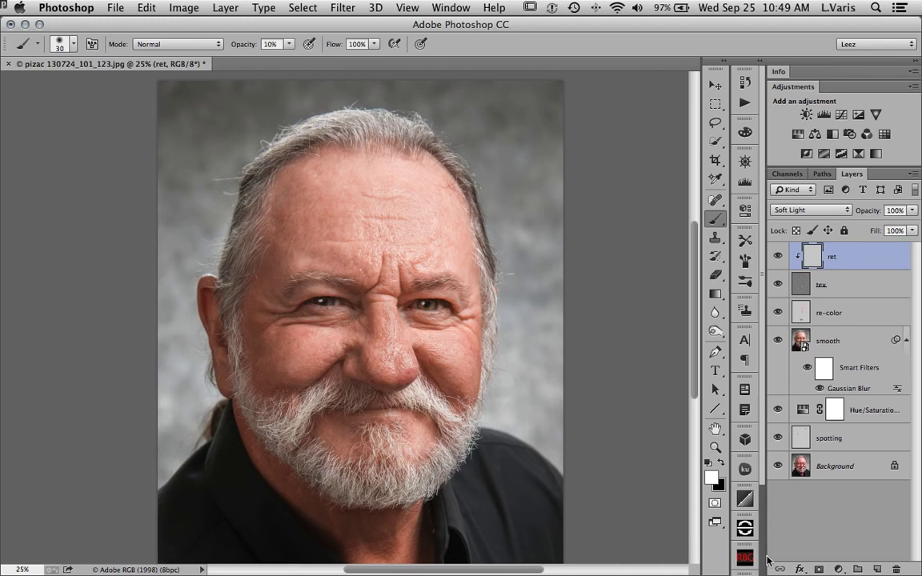
click(878, 570)
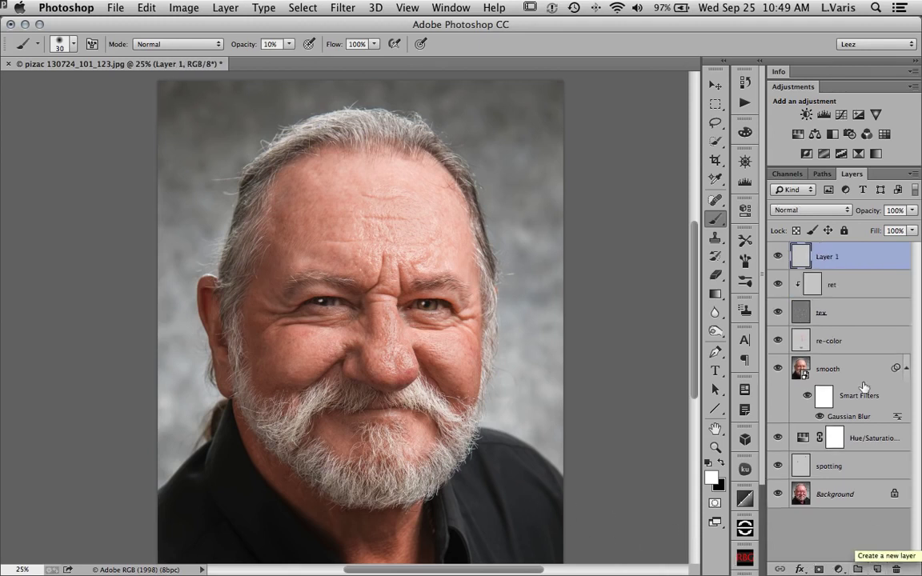
click(723, 463)
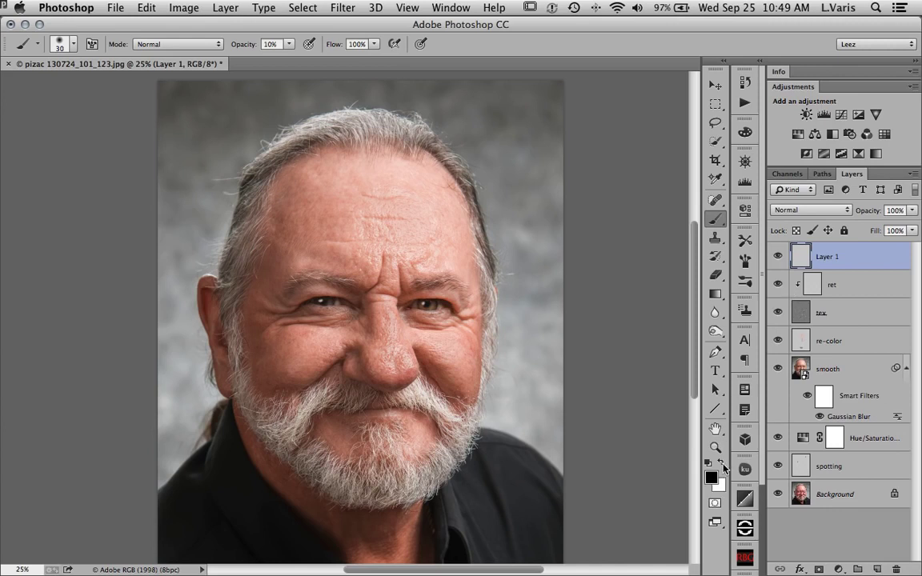
click(718, 295)
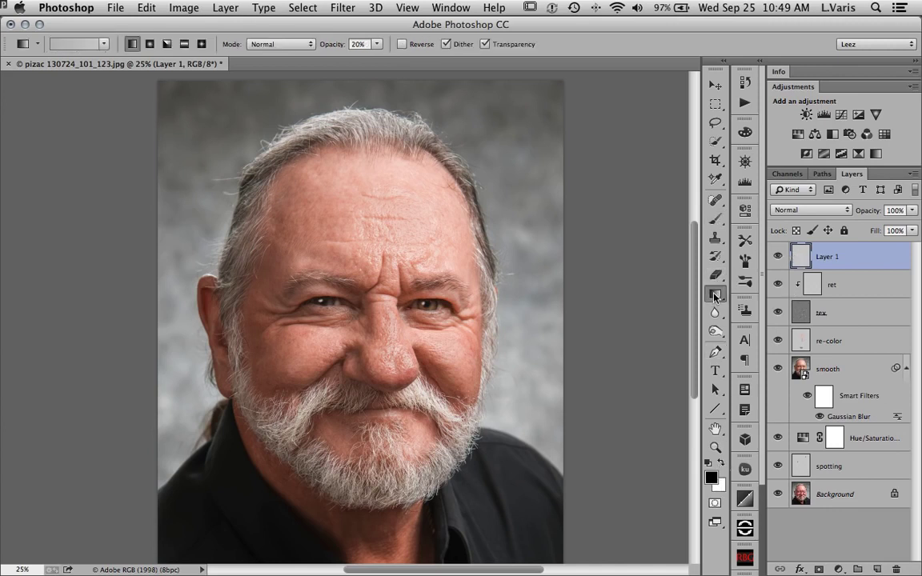
click(103, 46)
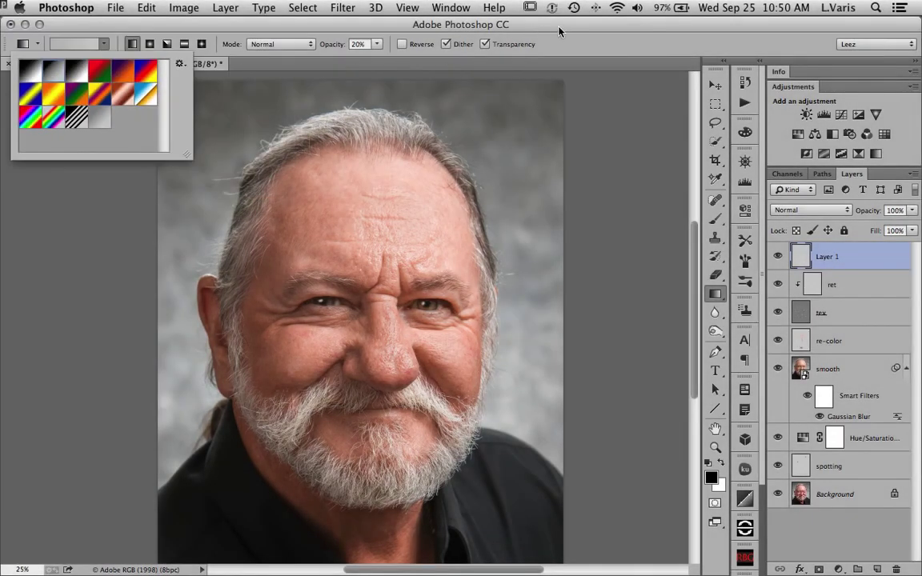
click(557, 40)
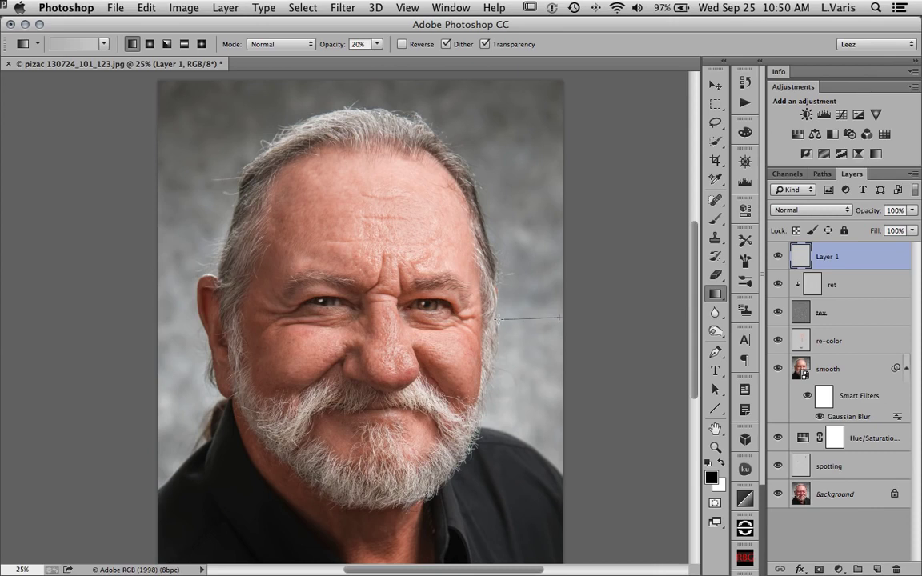
Darken the side edges, top edge and corners of the portrait with black linear gradients at 20% opacity, drawn inward on the new layer.
drag(499, 318, 397, 319)
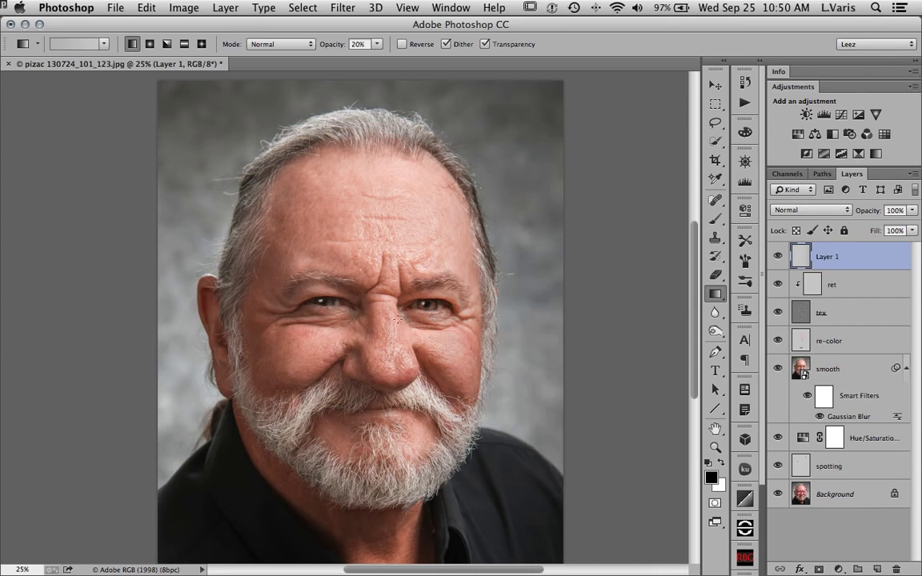
drag(165, 323, 335, 326)
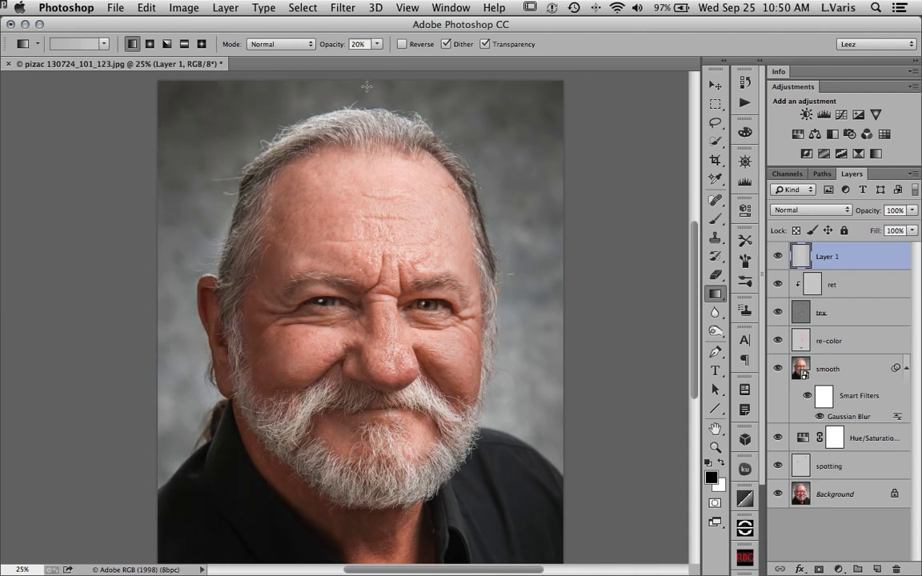
drag(367, 184, 367, 221)
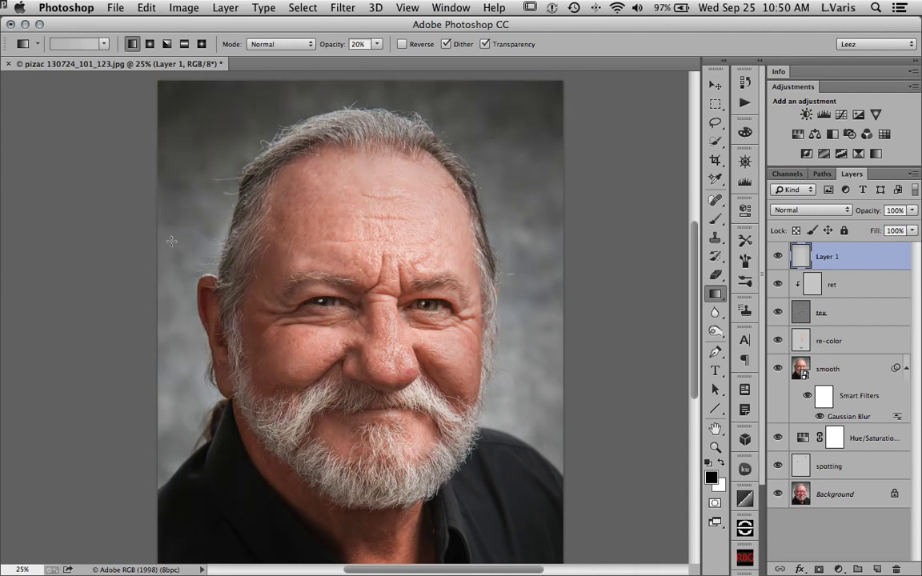
drag(181, 248, 231, 239)
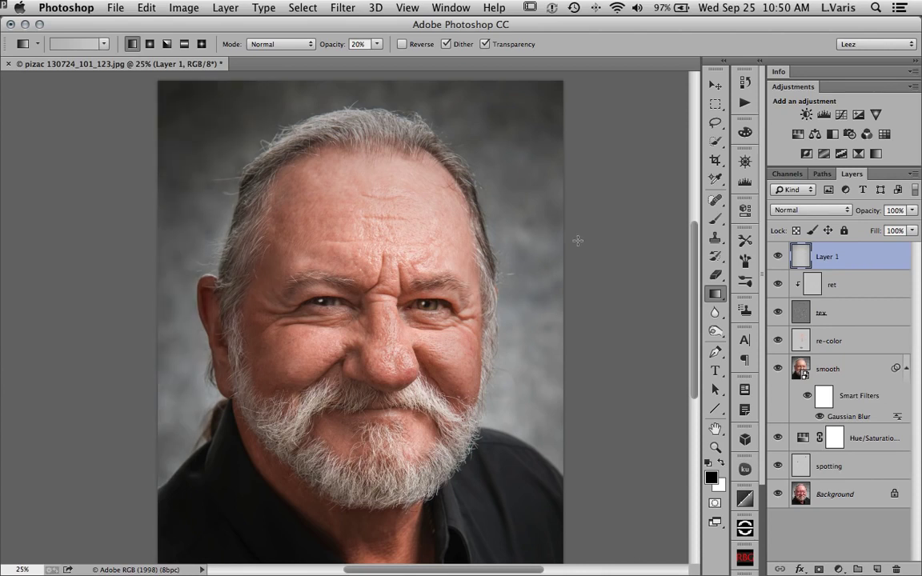
drag(501, 253, 444, 230)
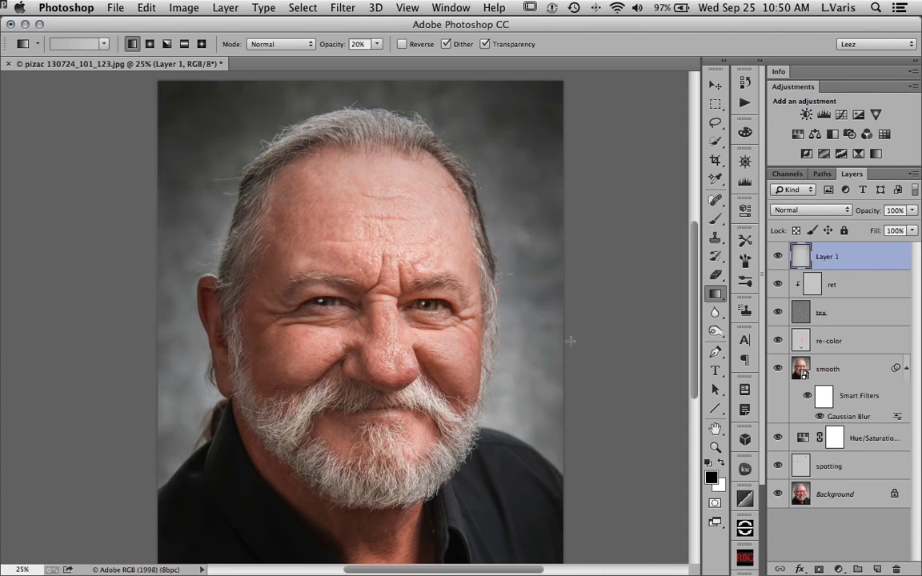
drag(487, 381, 484, 381)
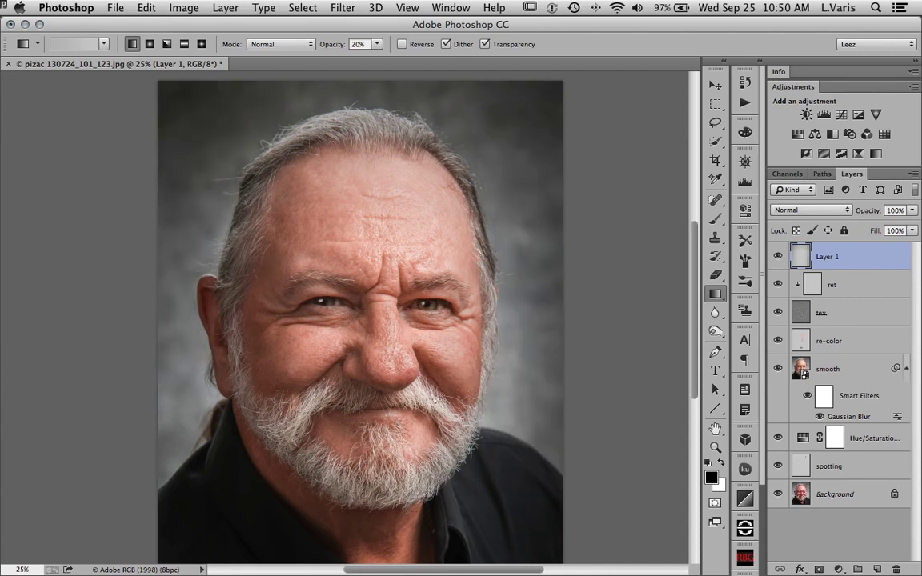
drag(184, 433, 186, 432)
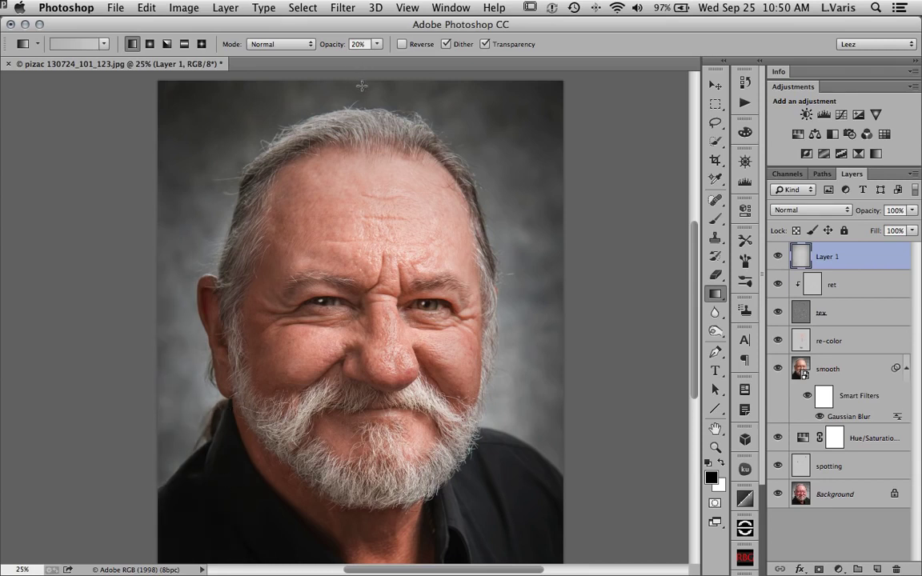
Deepen the vignette along the top and both sides of the background with further 20% black gradients.
drag(327, 77, 328, 149)
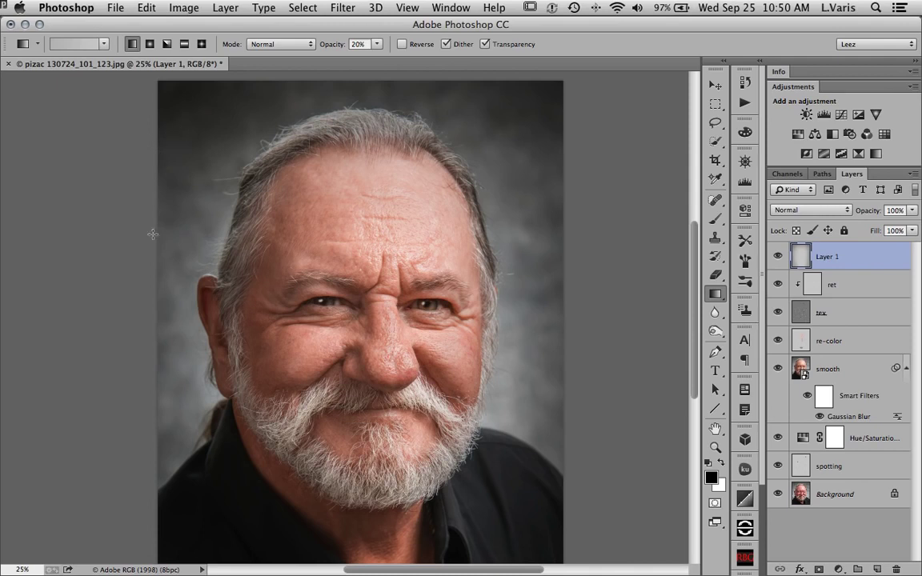
drag(149, 221, 222, 236)
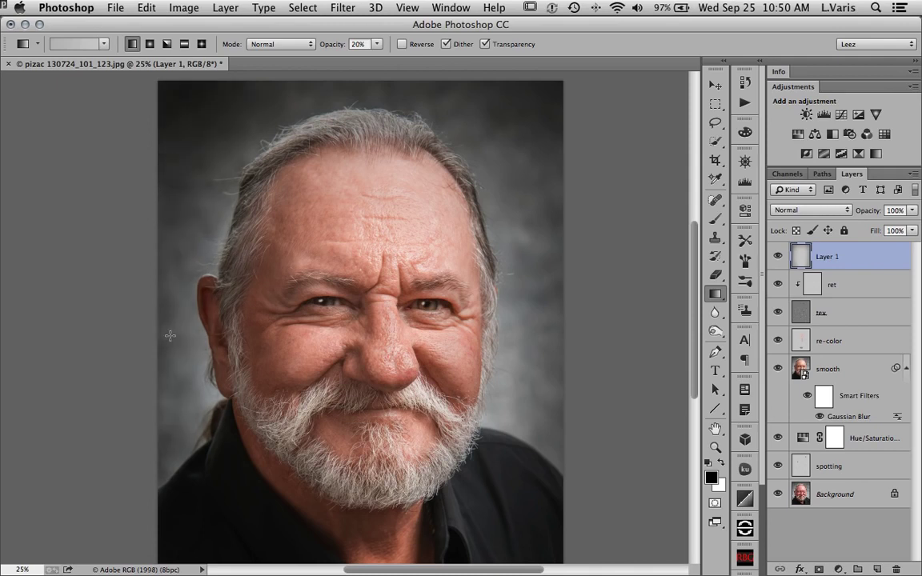
drag(149, 304, 245, 308)
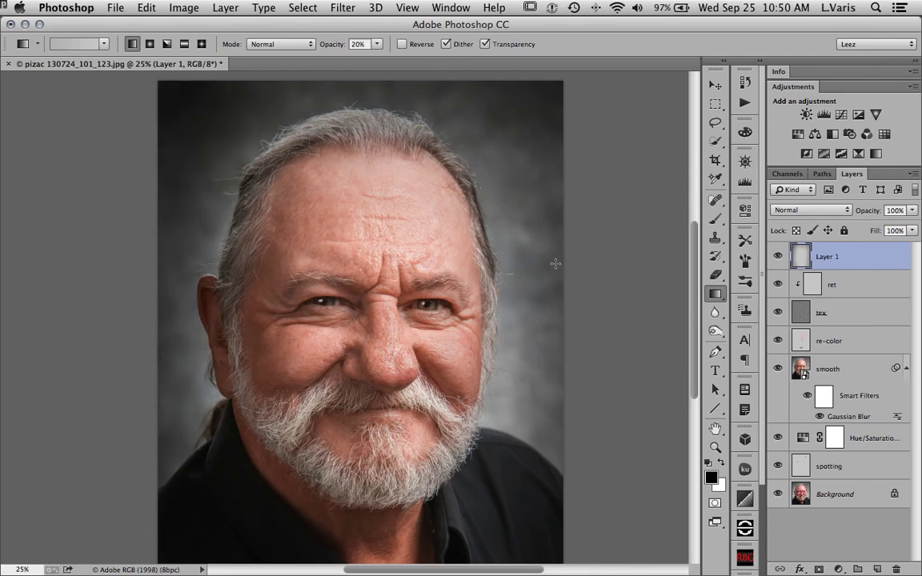
drag(556, 264, 445, 242)
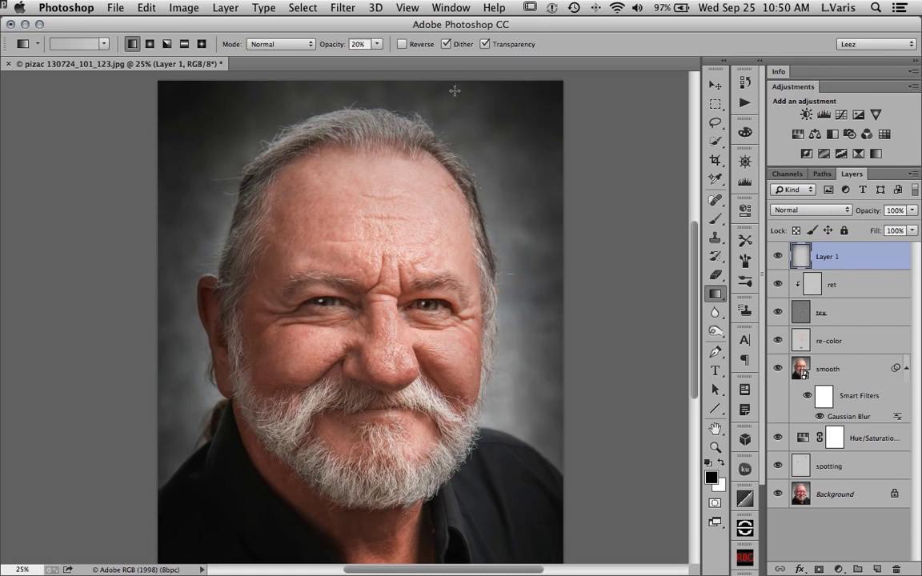
drag(396, 80, 405, 161)
drag(270, 87, 278, 132)
drag(324, 86, 329, 115)
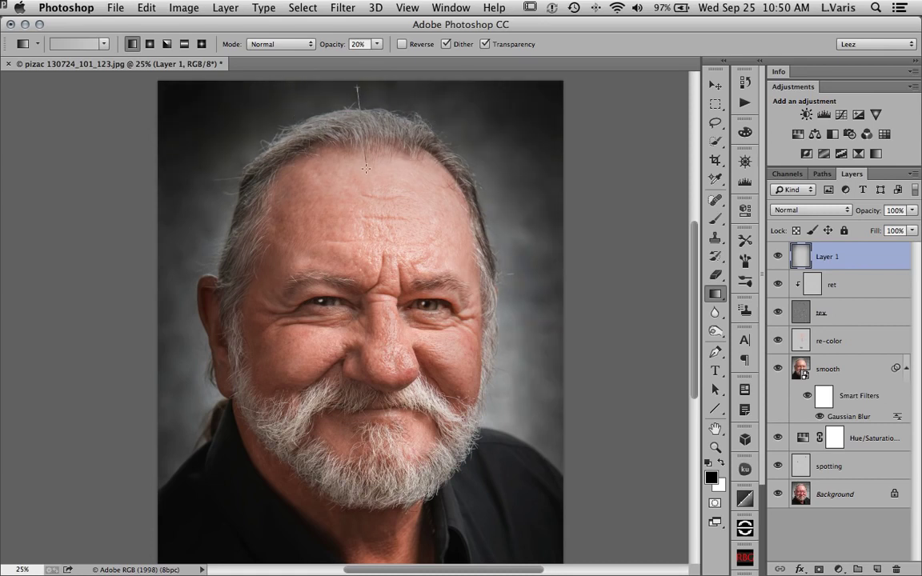
drag(173, 213, 277, 217)
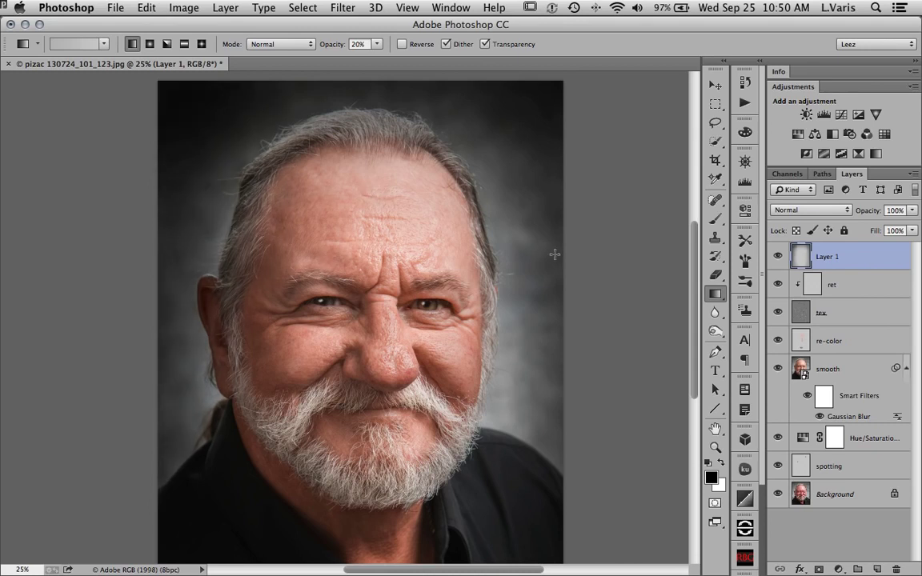
drag(549, 208, 464, 243)
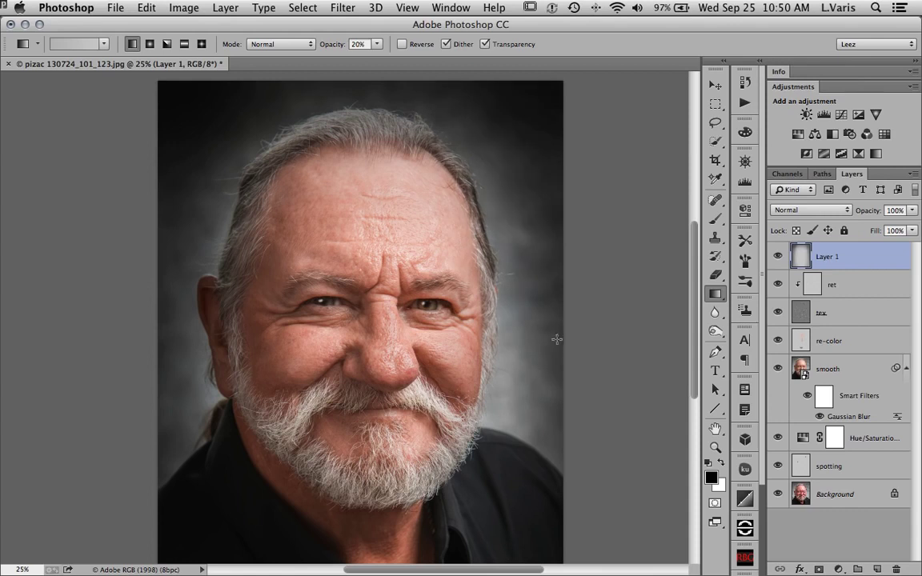
drag(556, 350, 461, 330)
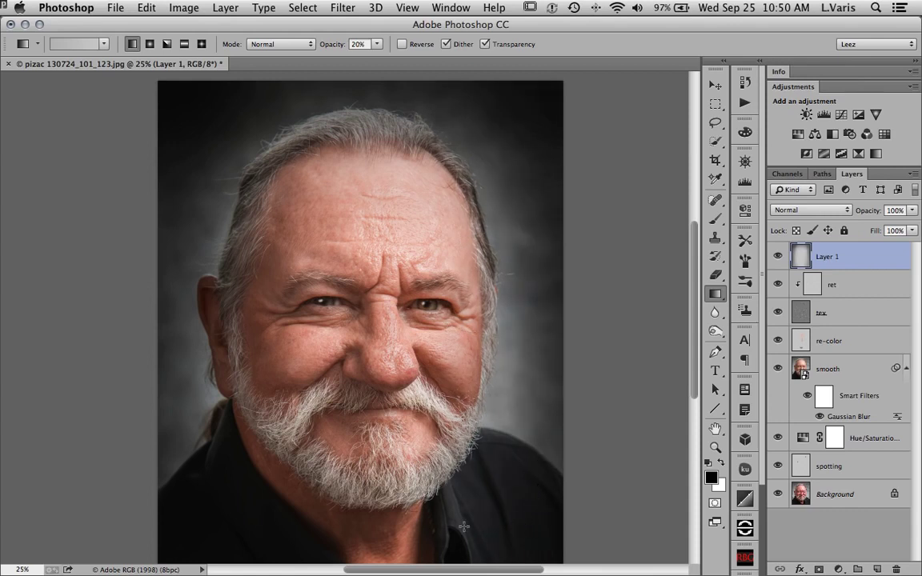
Darken the bottom edge of the portrait over the shirt and neck with several 20% black gradients drawn upward.
drag(462, 520, 442, 494)
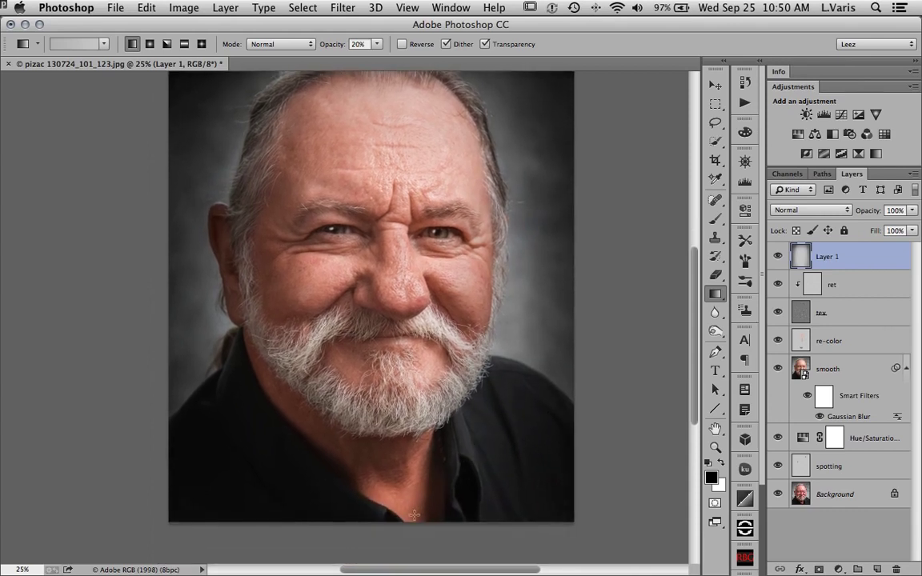
drag(373, 396, 419, 461)
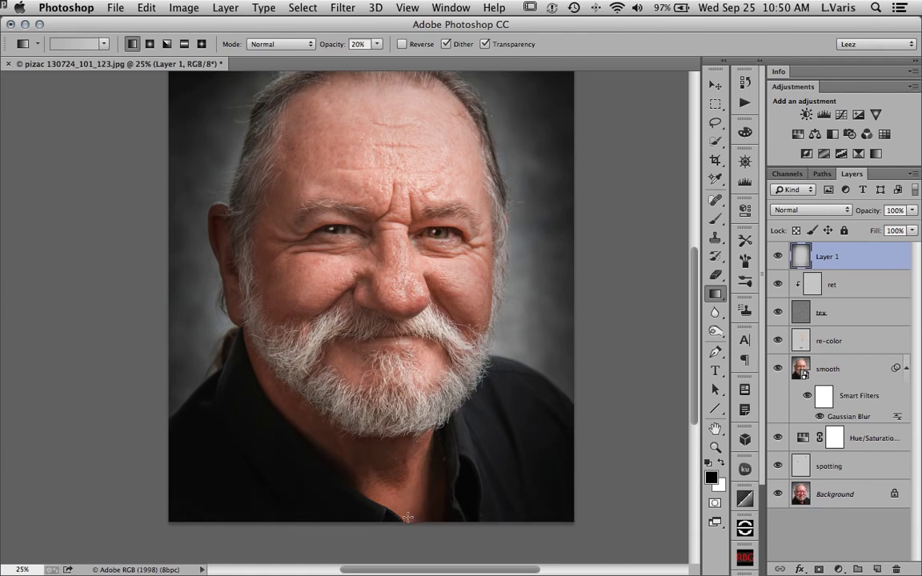
drag(367, 418, 418, 465)
drag(366, 516, 365, 517)
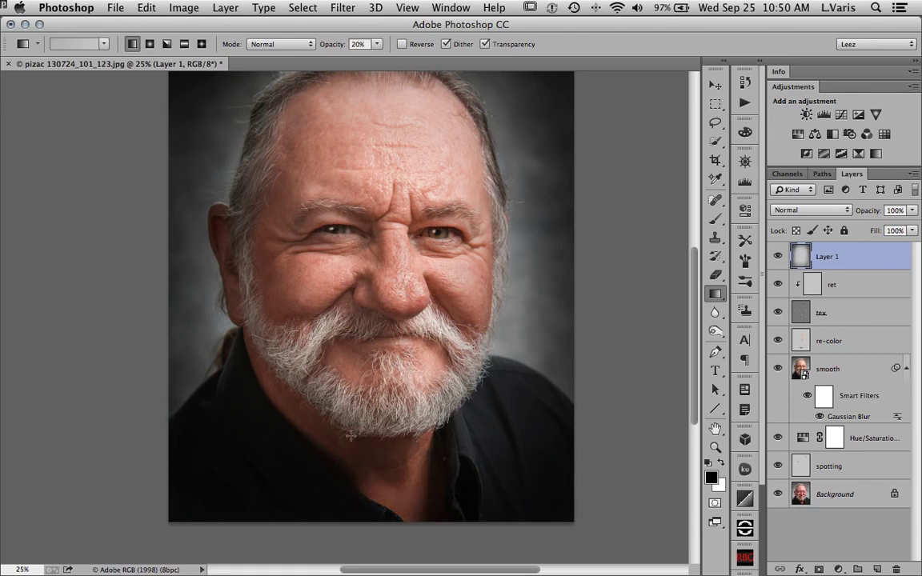
drag(443, 336, 430, 376)
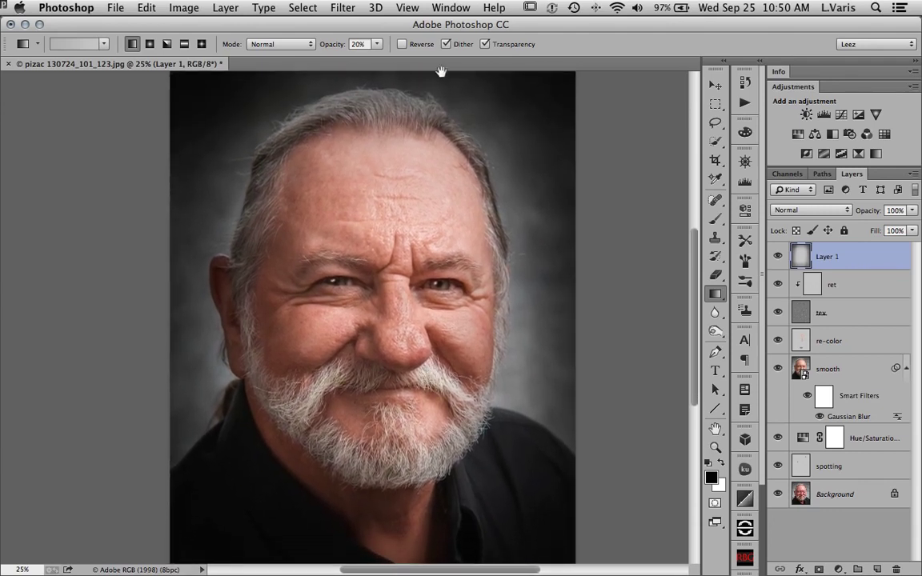
Reduce the vignette layer's opacity to 73% and toggle its visibility to compare the darkened edges.
drag(910, 211, 895, 230)
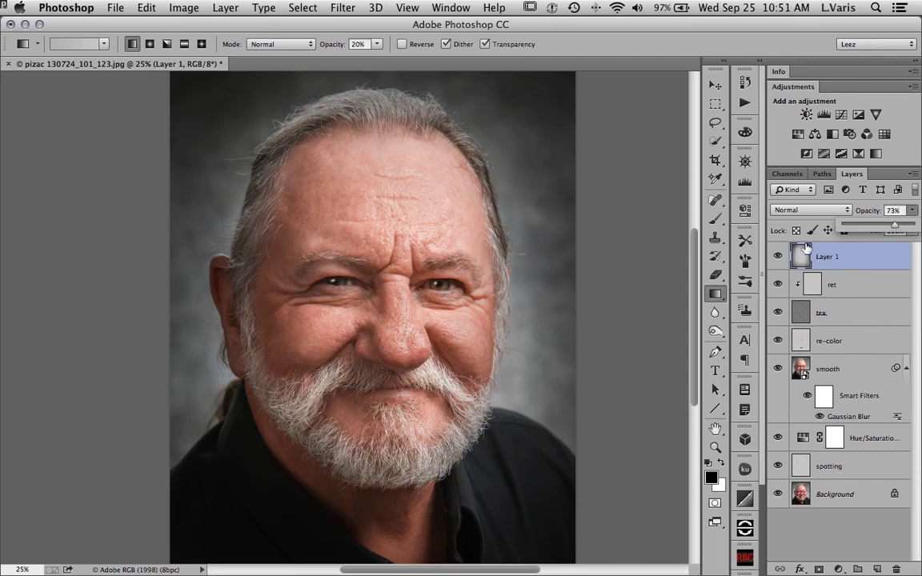
click(778, 256)
click(778, 256)
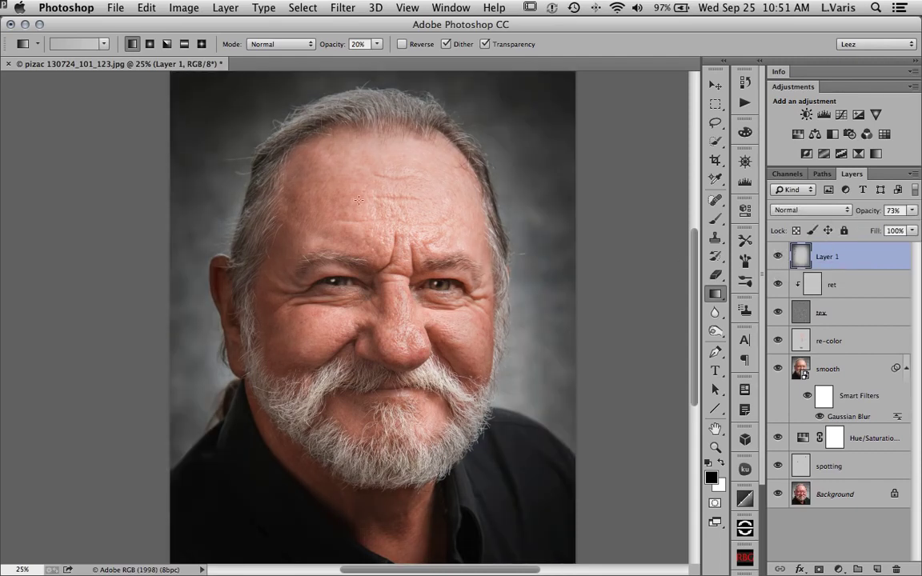
click(778, 257)
click(779, 257)
click(779, 256)
click(778, 256)
click(779, 256)
click(778, 256)
Add a layer mask to Layer 1 and paint the face out of the vignette with a 472-pixel black brush at 100% opacity.
click(820, 570)
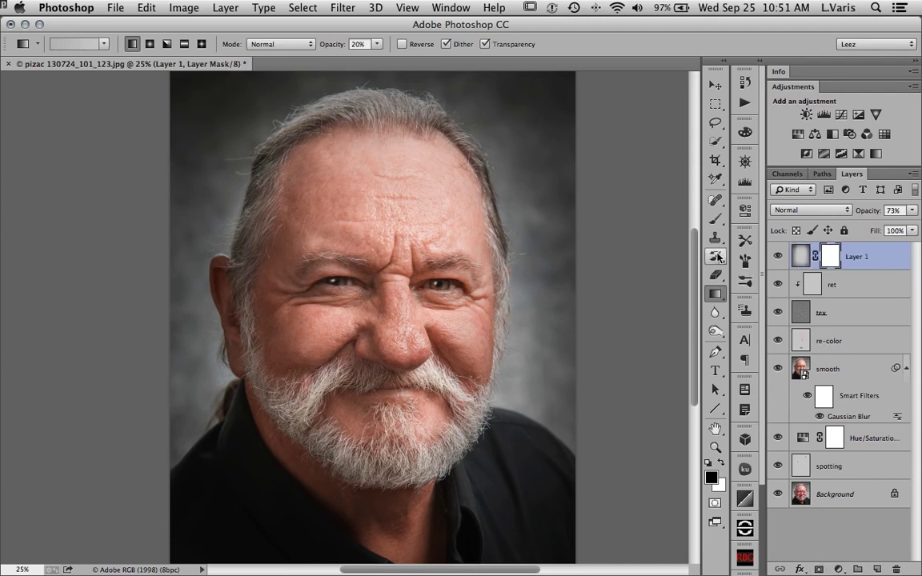
click(720, 221)
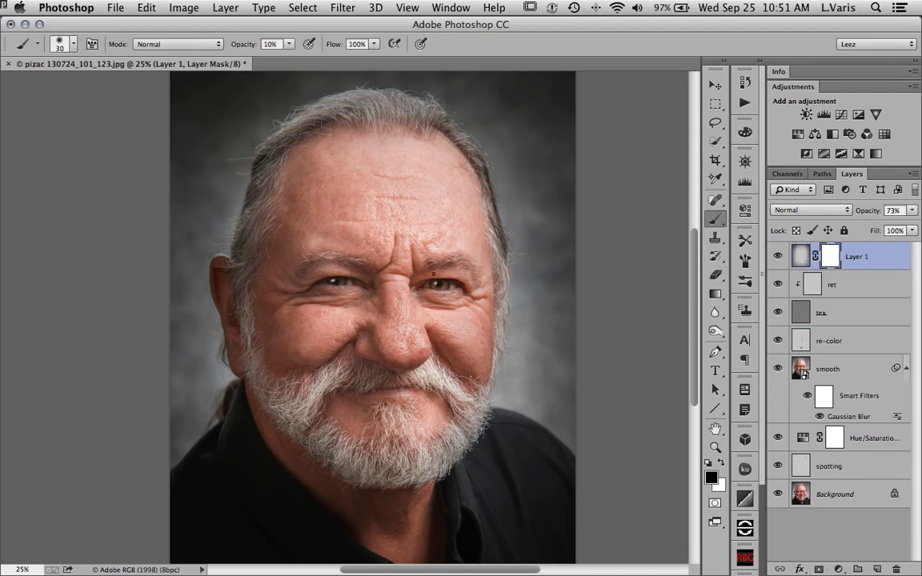
drag(419, 271, 524, 272)
key(0)
mouse_move(394, 307)
mouse_down()
mouse_move(403, 233)
mouse_move(308, 301)
mouse_move(363, 353)
mouse_move(377, 390)
mouse_move(381, 288)
mouse_up()
Toggle the masked Layer 1, and compare the finished portrait with the Background layer alone.
click(778, 257)
click(779, 257)
alt+click(779, 496)
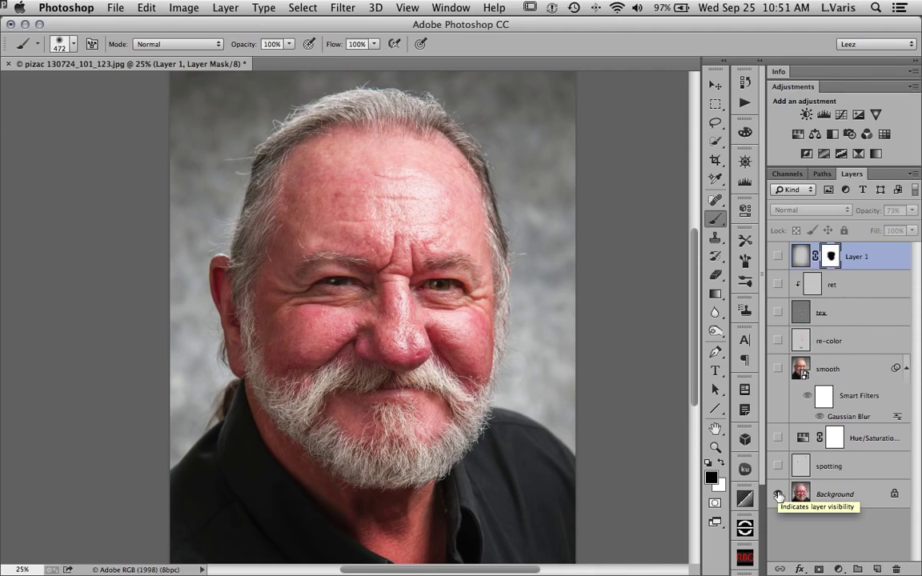
alt+click(779, 496)
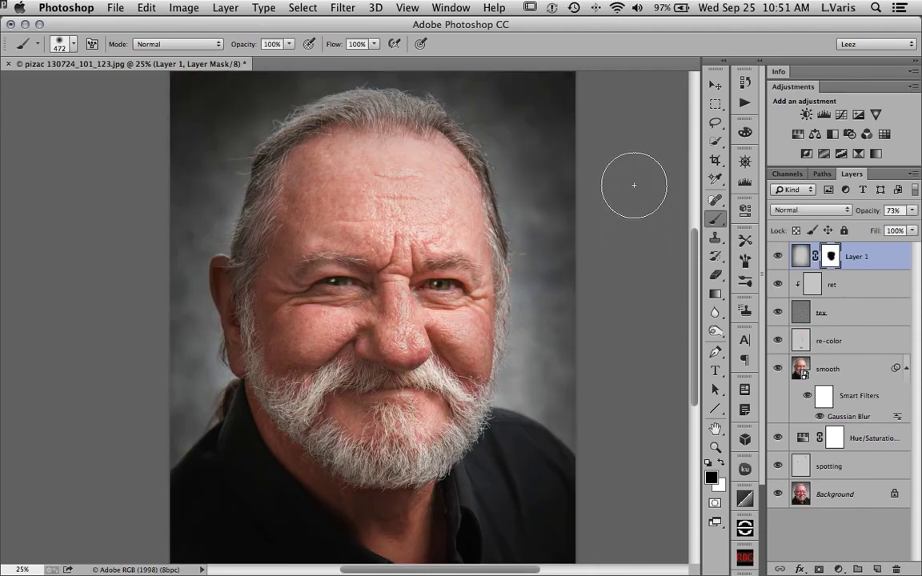